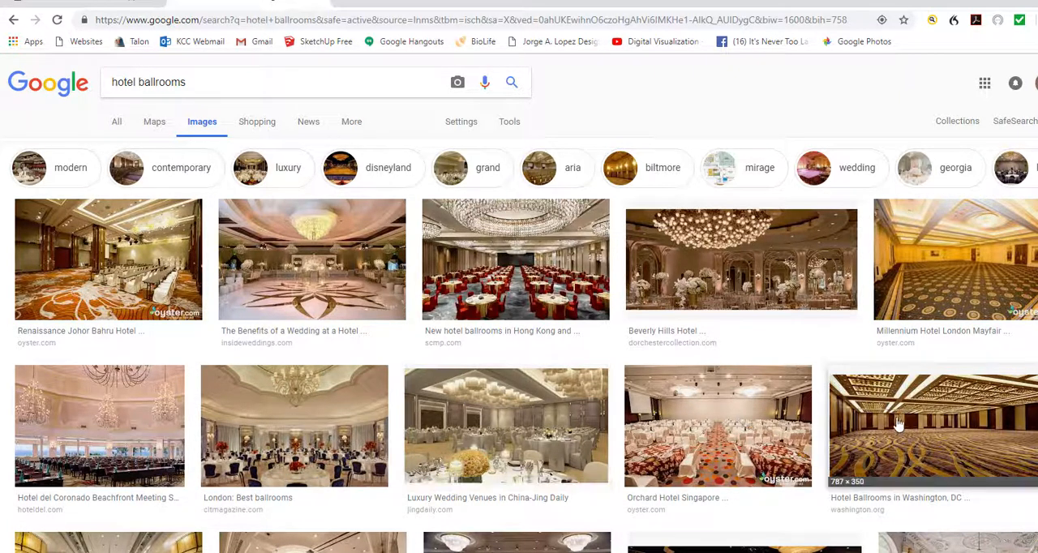
Browse the hotel ballroom image results and preview the photo of the colonnaded ballroom with chandeliers.
scroll(973, 438, down, 3)
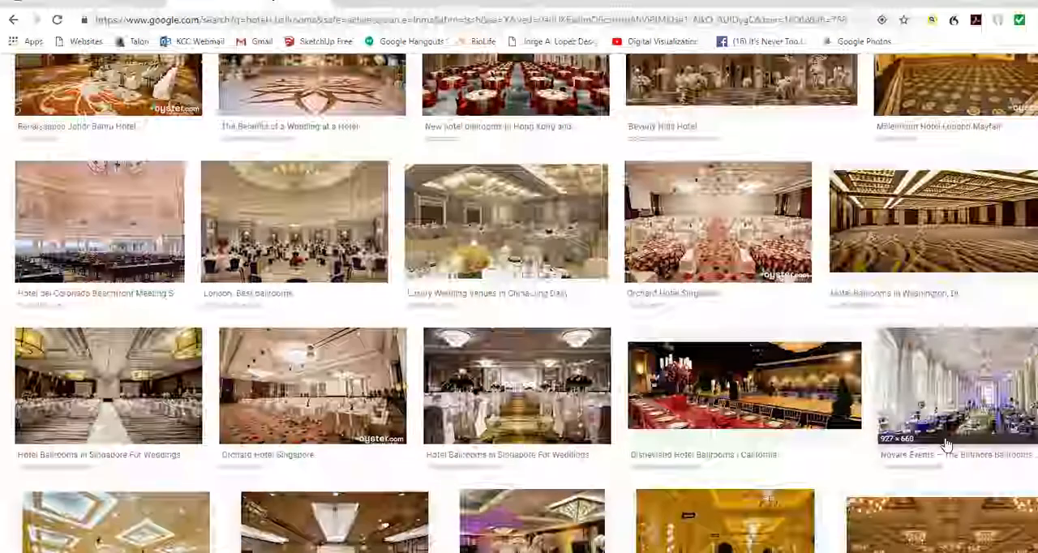
click(996, 402)
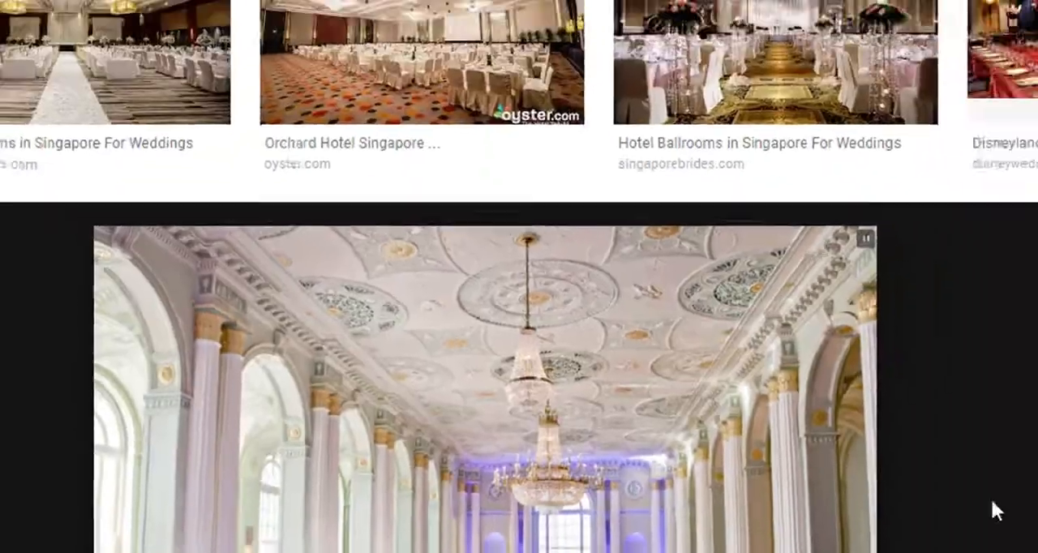
scroll(568, 341, up, 1)
click(482, 196)
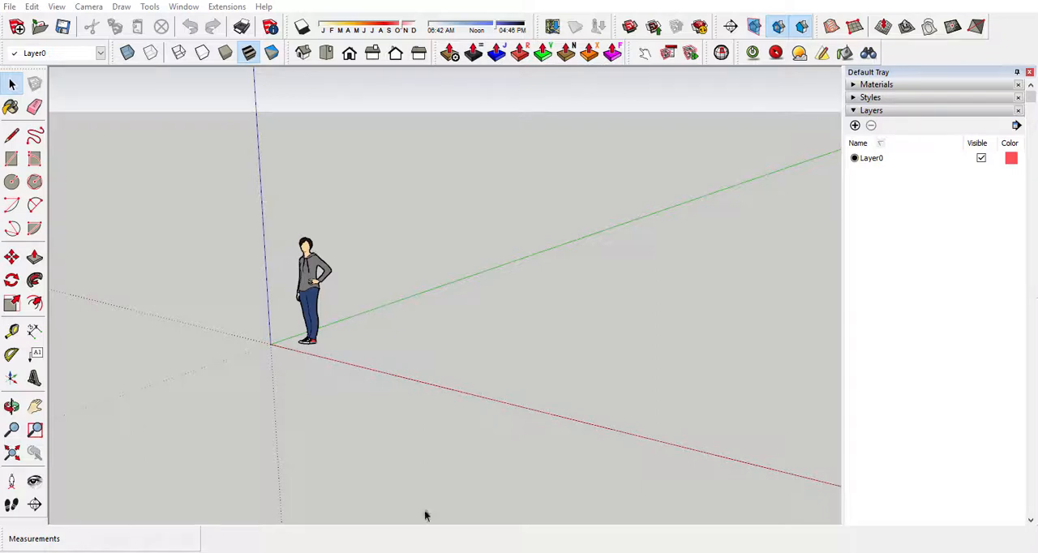
Switch to SketchUp, start a file import and browse to the Desktop folder.
click(10, 6)
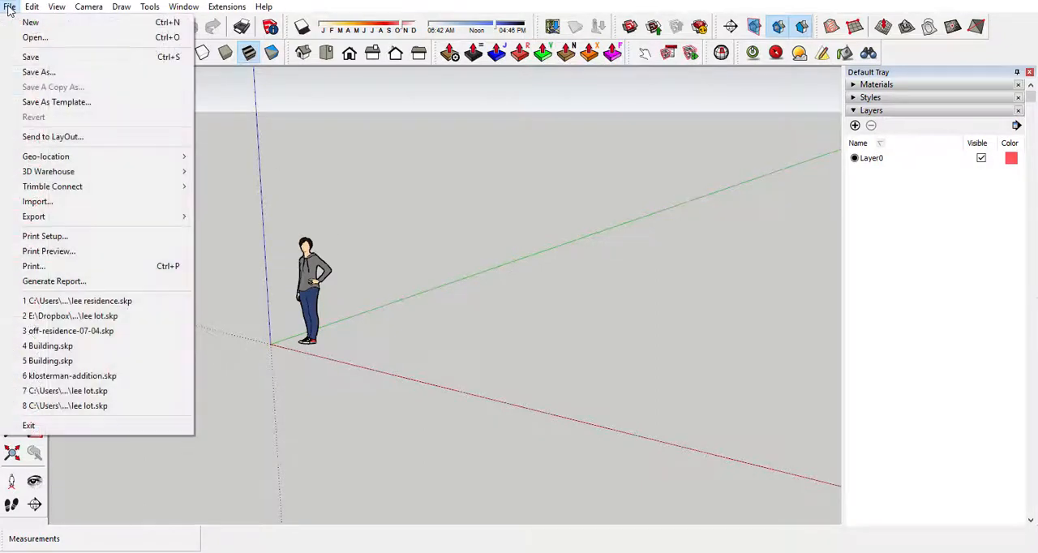
click(69, 203)
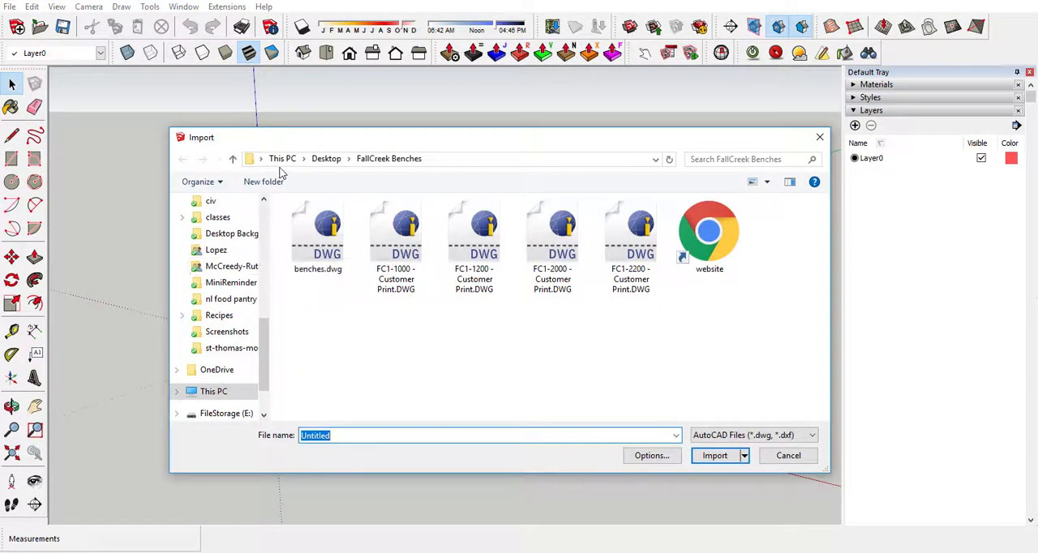
click(281, 159)
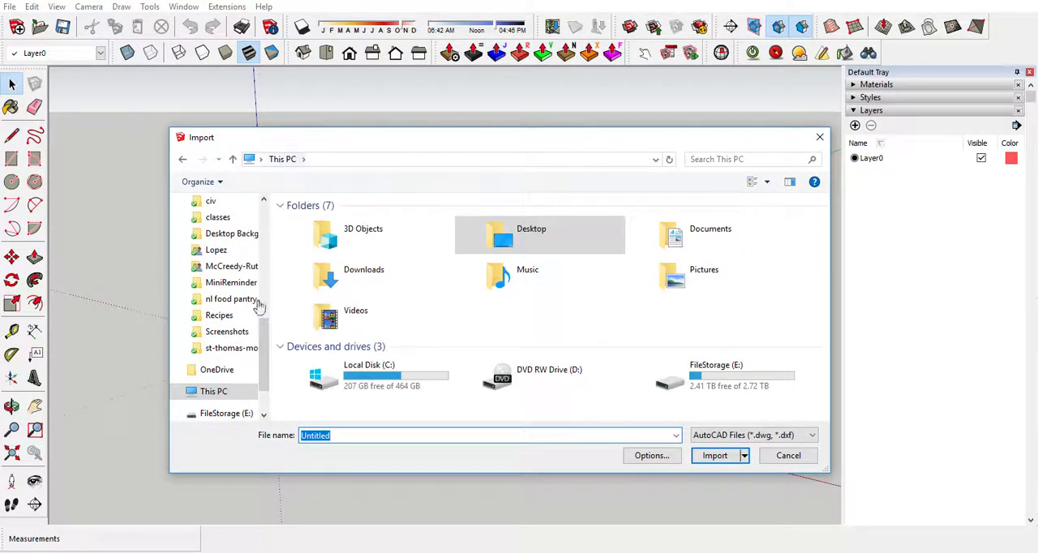
drag(264, 358, 262, 213)
click(220, 244)
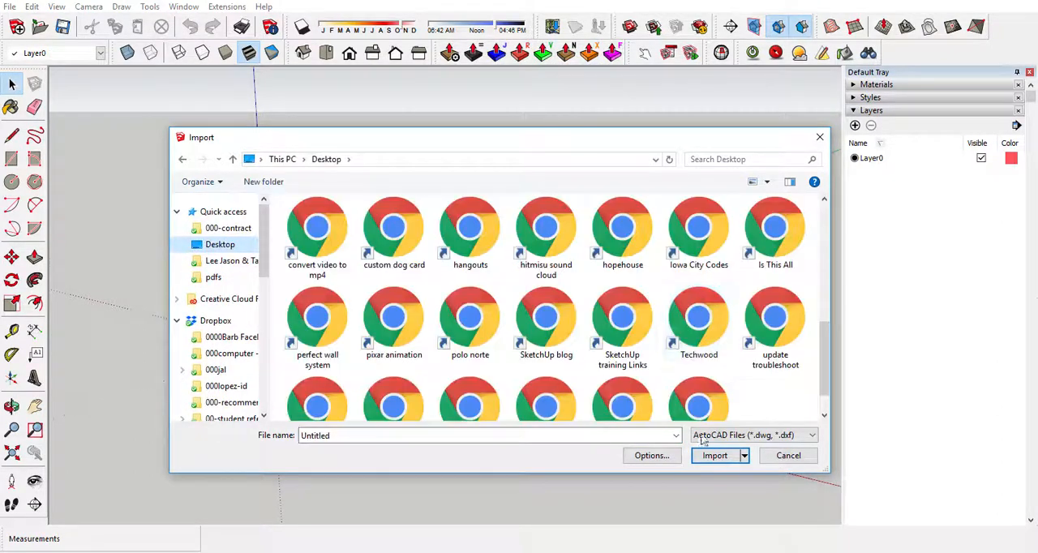
Import Lay-Out.jpg as an image and place it on the ground beside the figure, about 16' 5" high.
click(791, 436)
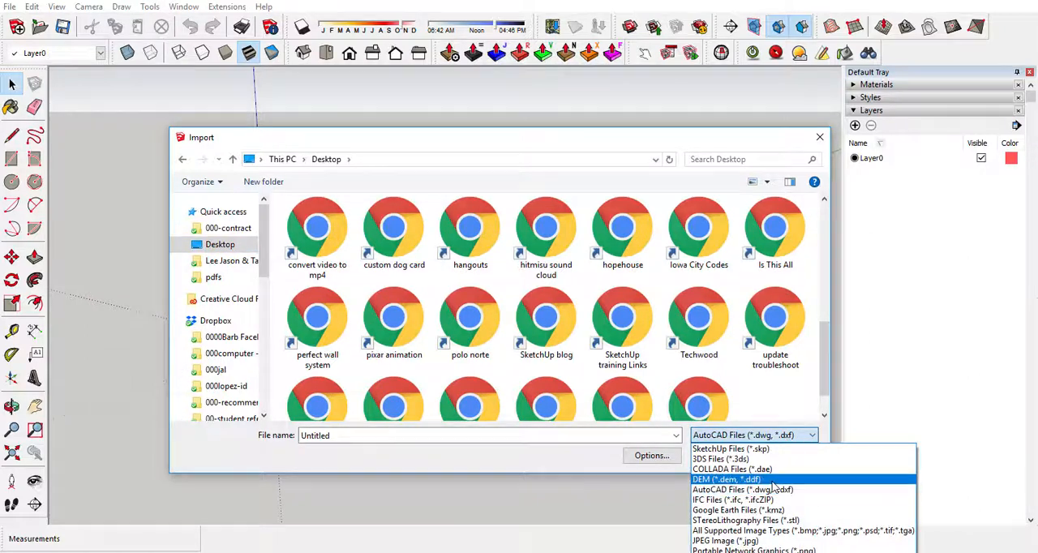
click(771, 530)
click(484, 374)
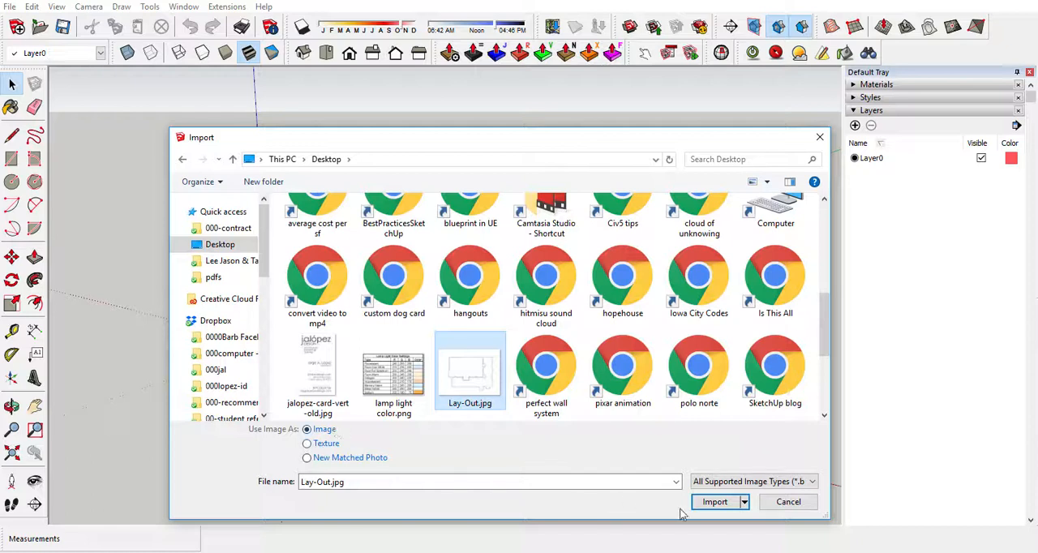
click(714, 502)
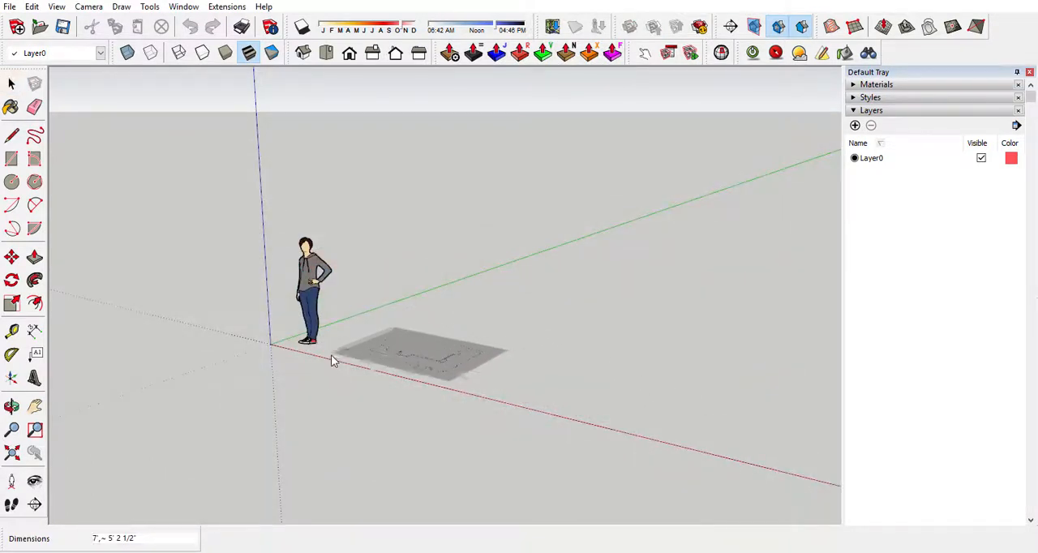
click(333, 358)
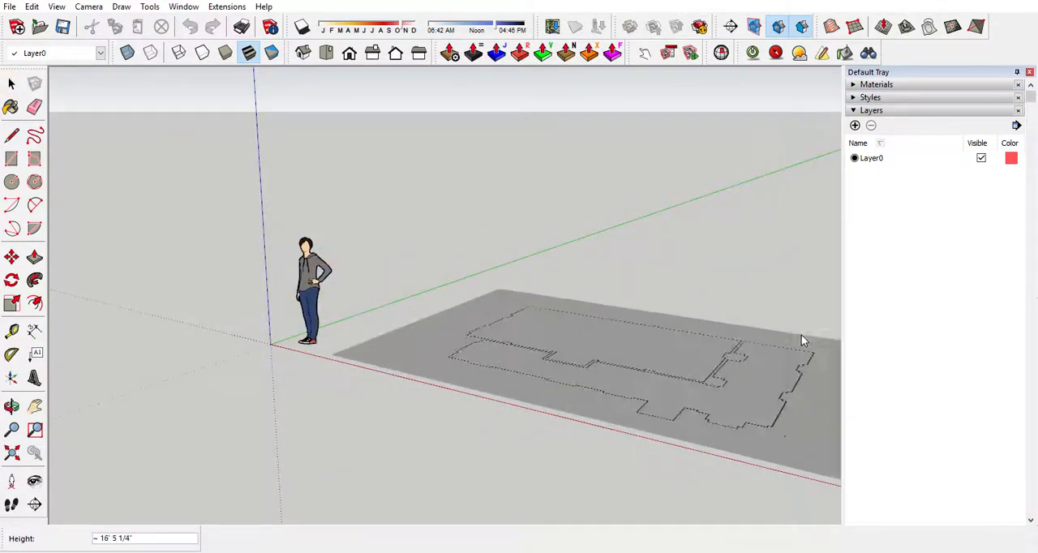
click(802, 336)
Explode the imported floor plan image into a textured face.
middle_drag(595, 278, 657, 418)
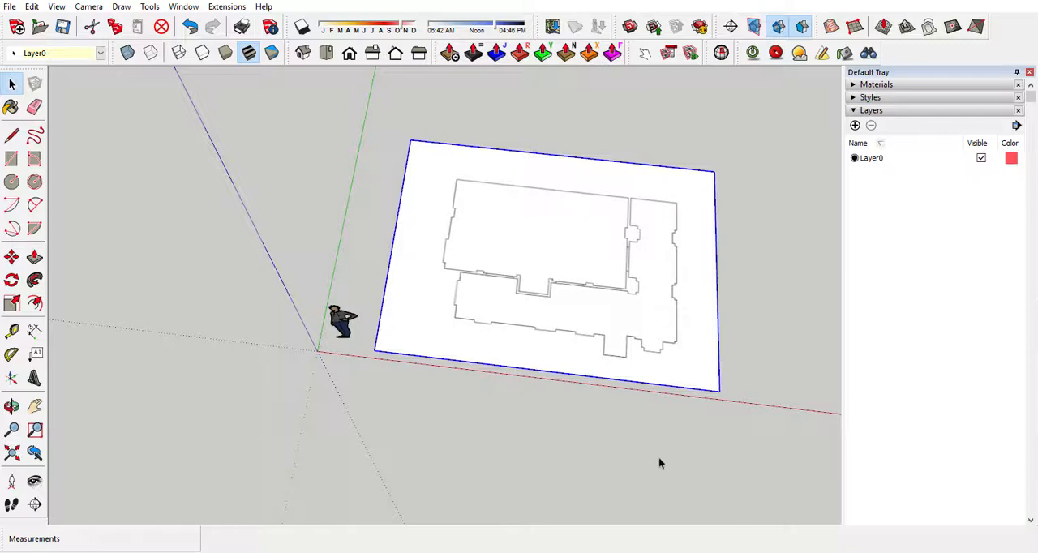
middle_drag(677, 461, 540, 273)
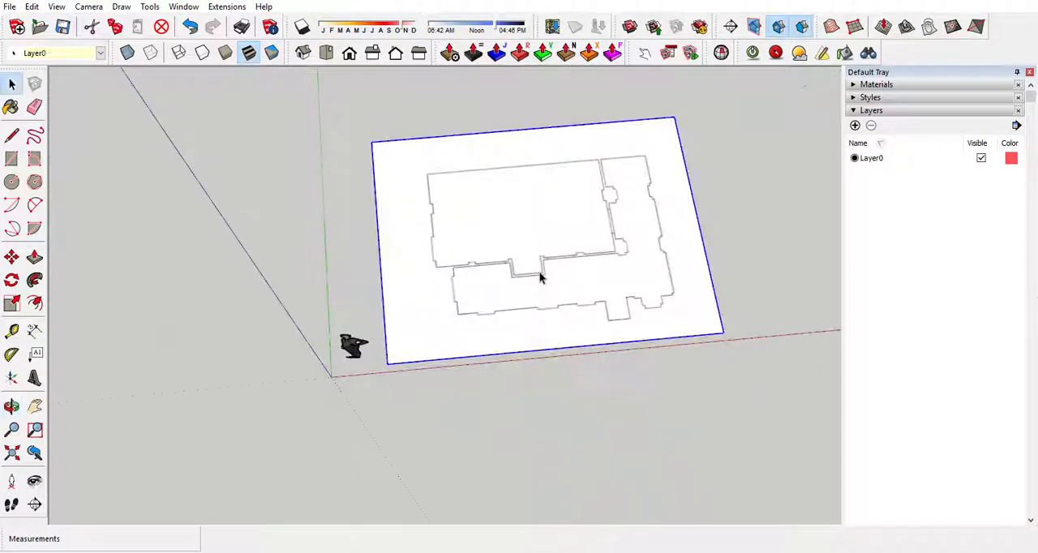
right_click(470, 180)
click(505, 237)
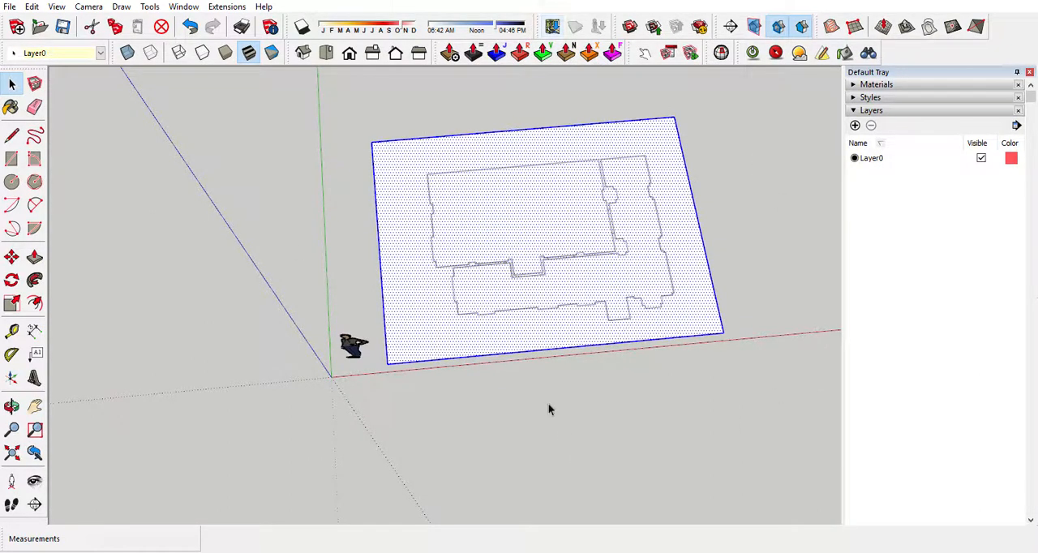
Make the selected floor plan face and its edges a component named plan.
right_click(519, 195)
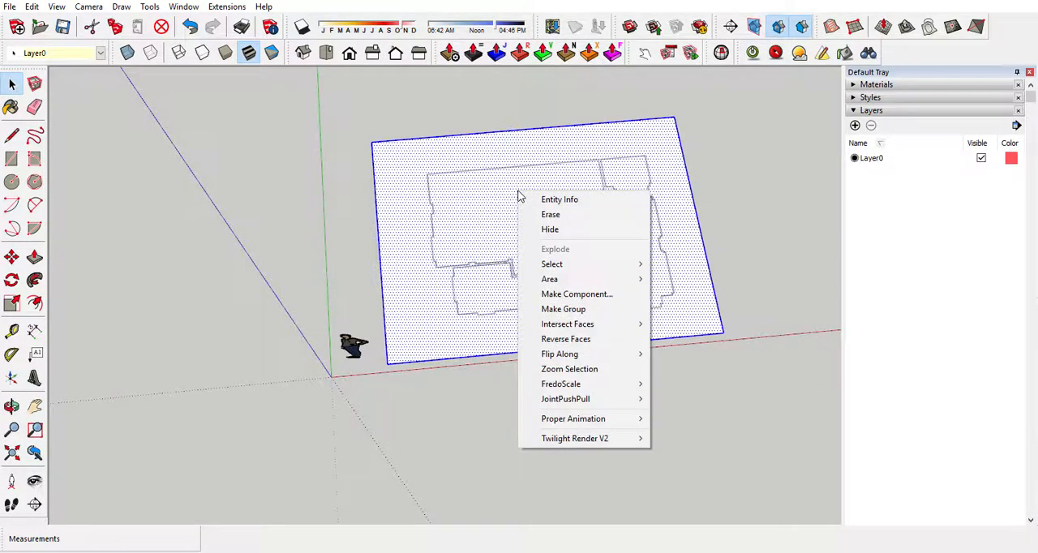
click(584, 298)
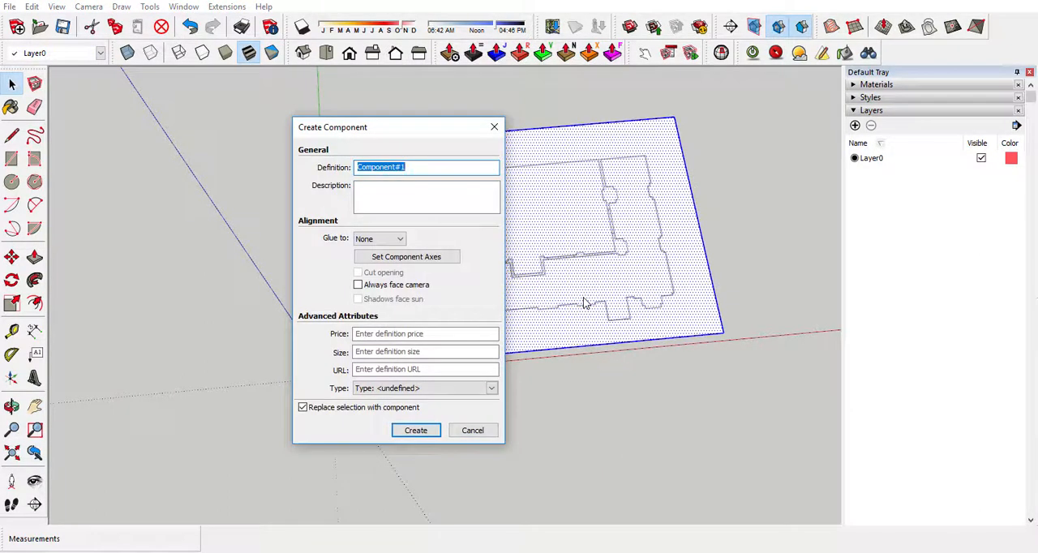
text(plan)
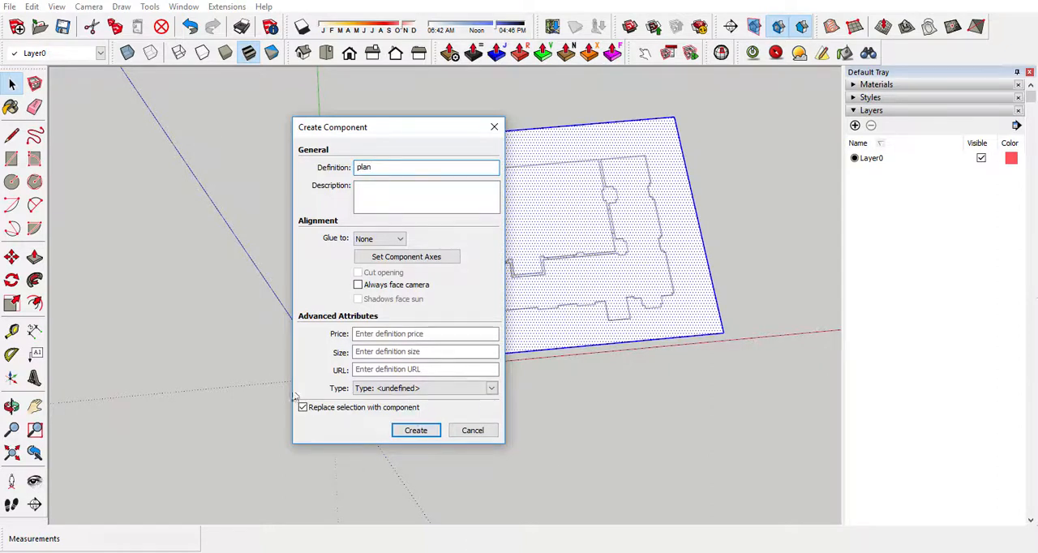
click(428, 433)
Open the plan component for editing.
middle_drag(522, 410, 417, 331)
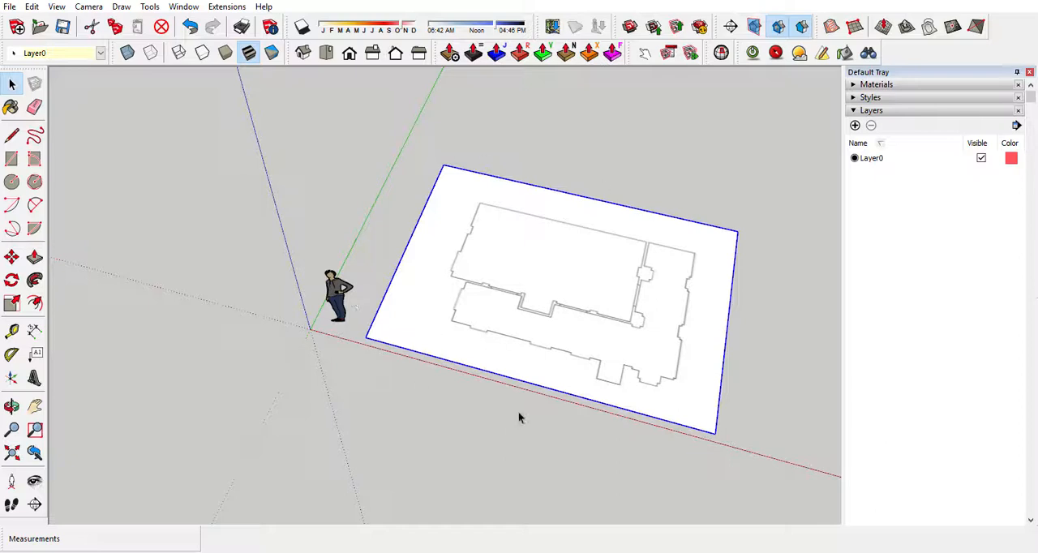
middle_drag(537, 435, 396, 403)
double_click(558, 259)
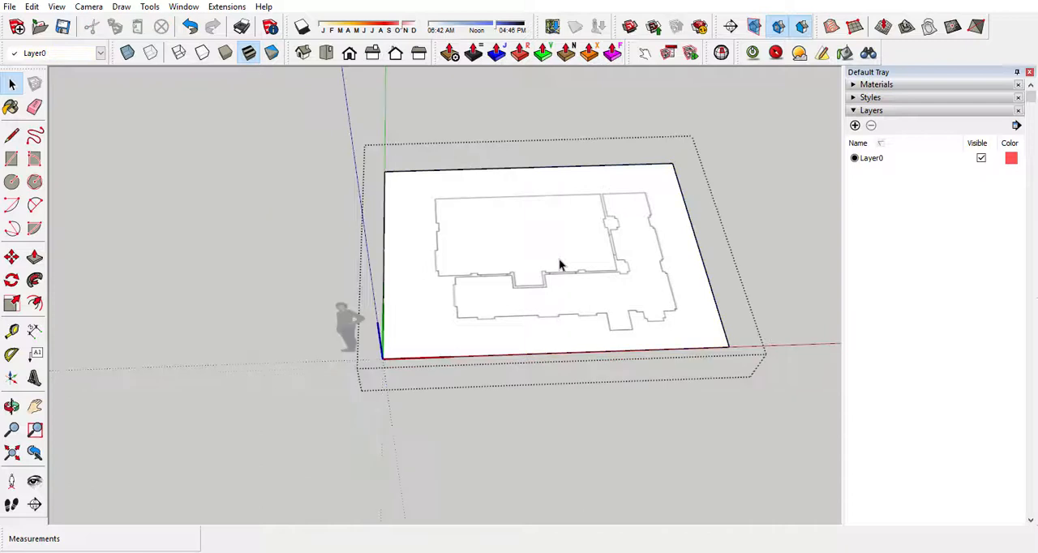
middle_drag(478, 394, 341, 330)
scroll(526, 332, up, 10)
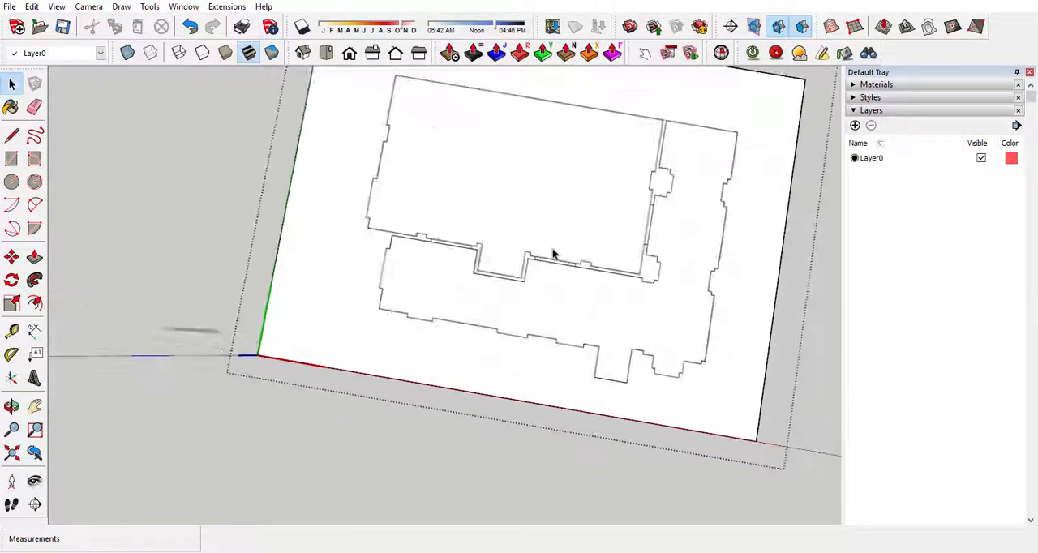
Draw a line about 1' 10" long along the lower edge of the door opening beside the wall recess.
middle_drag(526, 333, 674, 262)
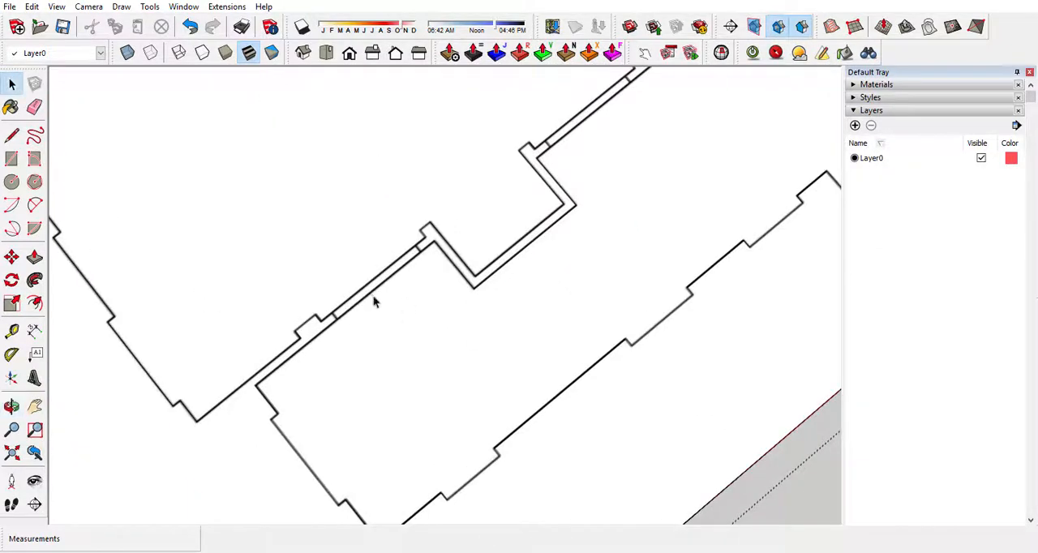
middle_drag(465, 290, 257, 246)
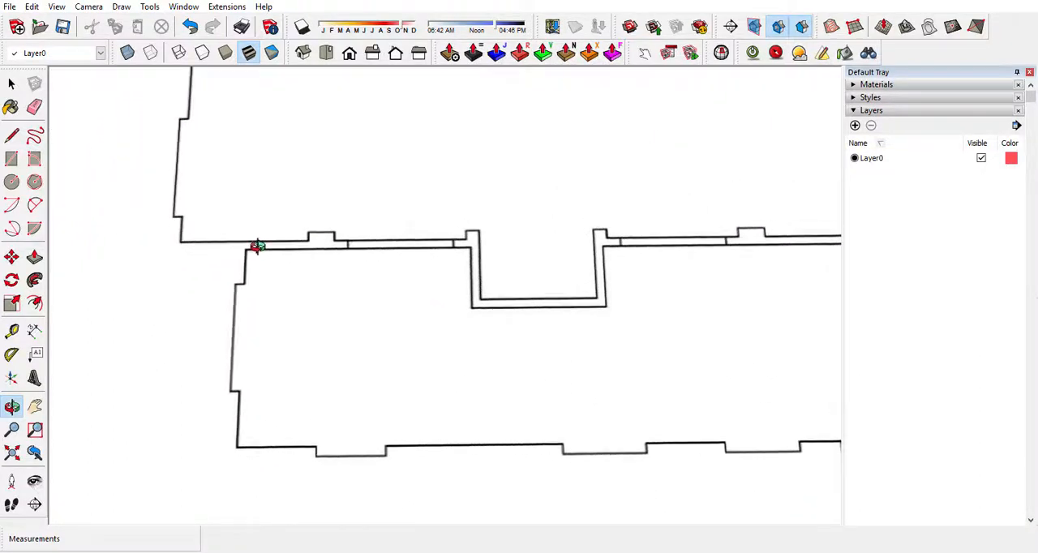
scroll(395, 245, up, 2)
scroll(395, 245, up, 2)
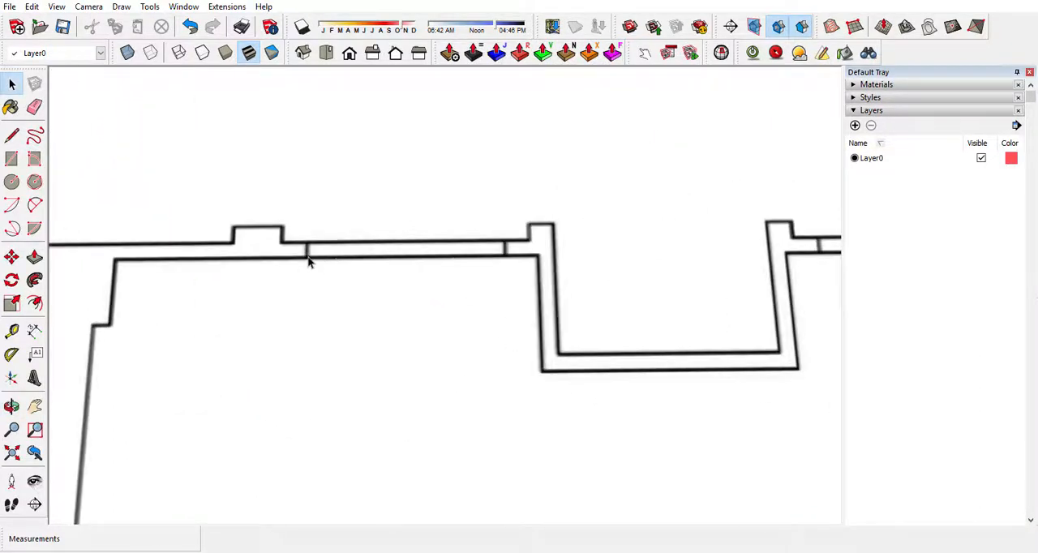
scroll(297, 262, up, 5)
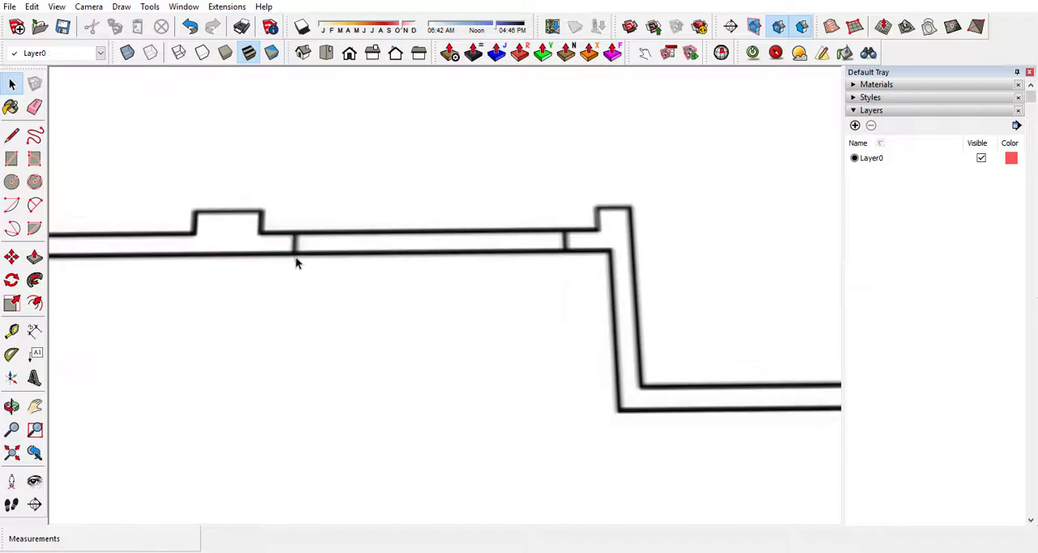
scroll(284, 260, up, 3)
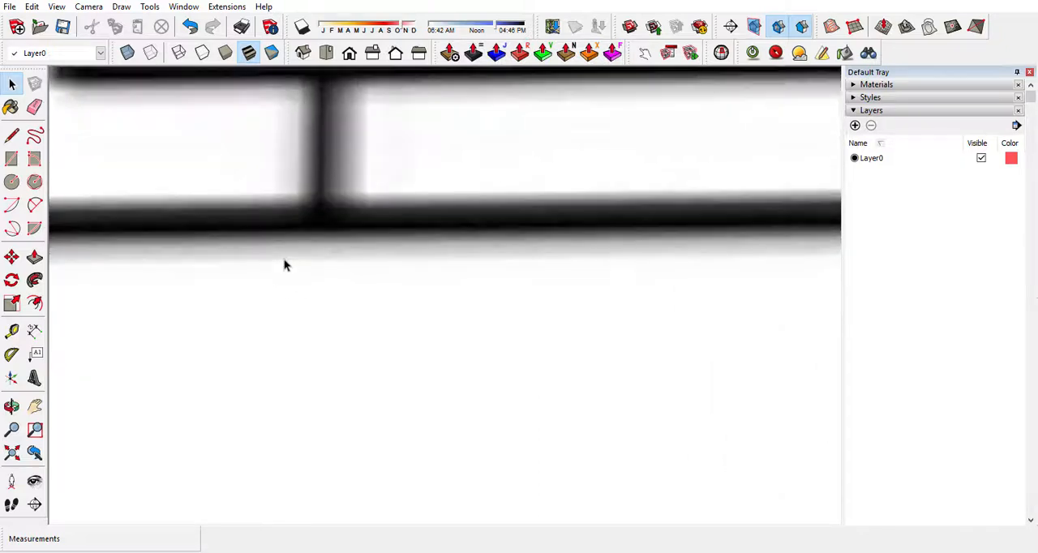
scroll(284, 260, down, 2)
scroll(284, 260, down, 5)
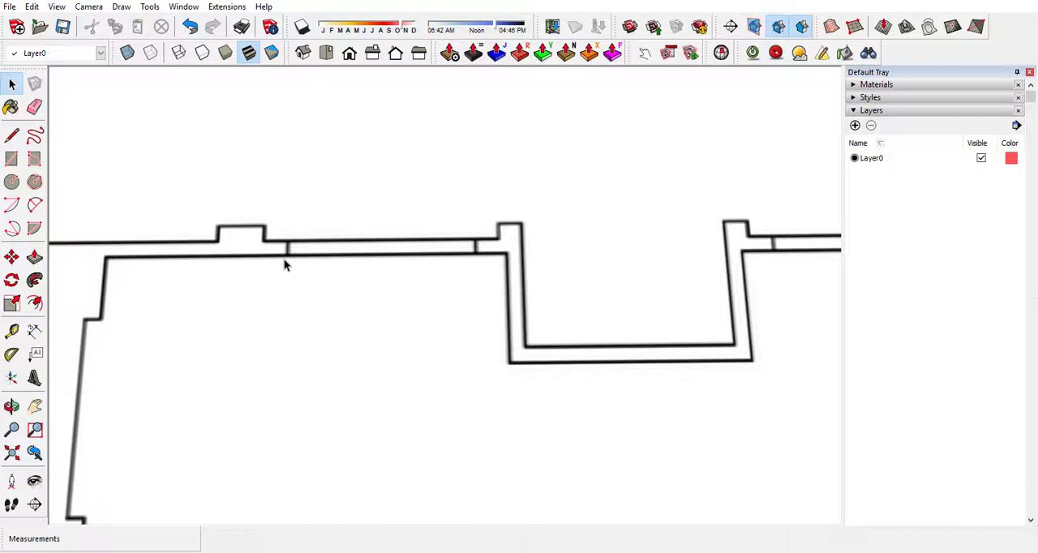
click(11, 136)
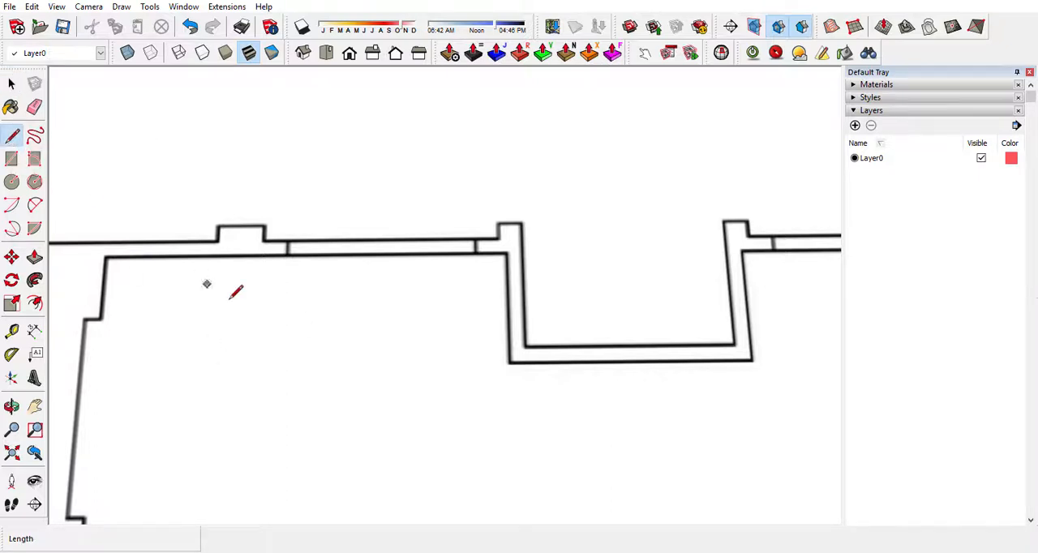
click(286, 254)
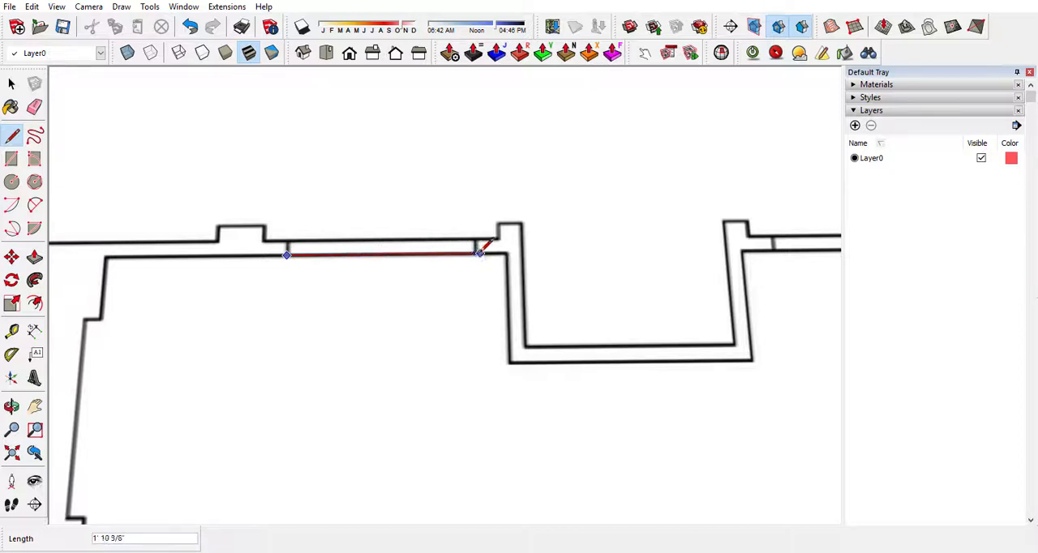
click(475, 254)
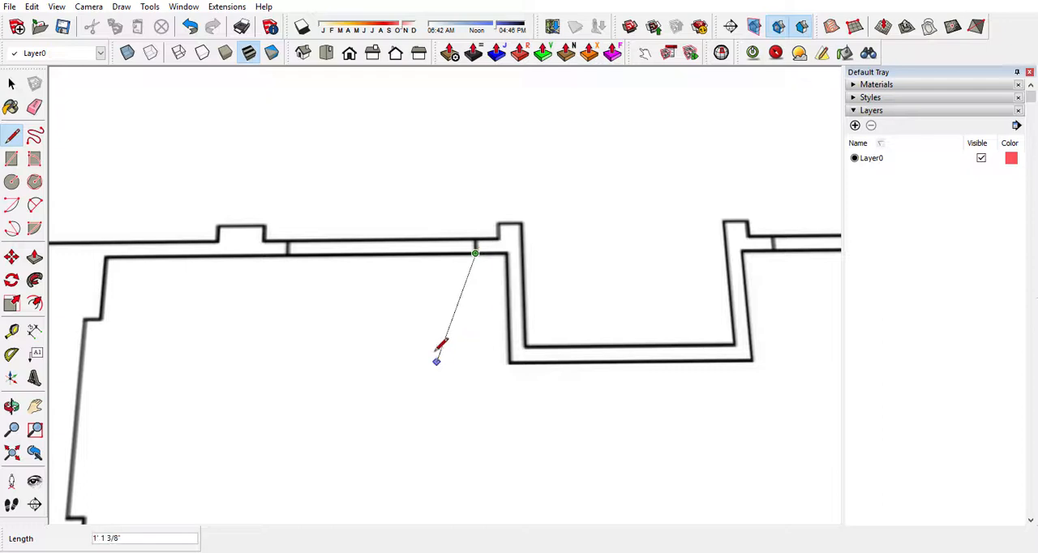
click(12, 88)
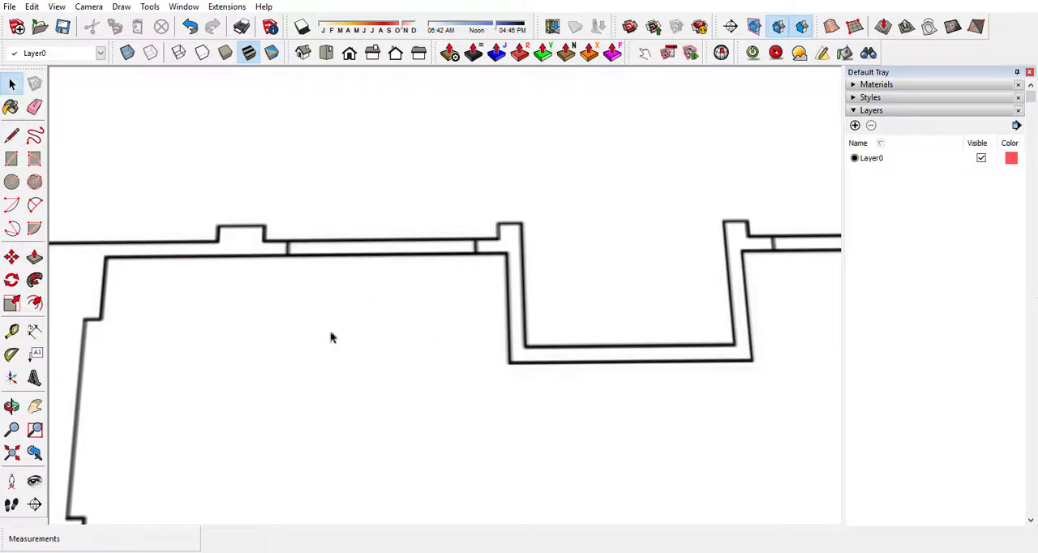
Rescale the plan component with the Tape Measure so the line along the door opening is 6' long.
click(355, 255)
middle_drag(359, 271, 396, 74)
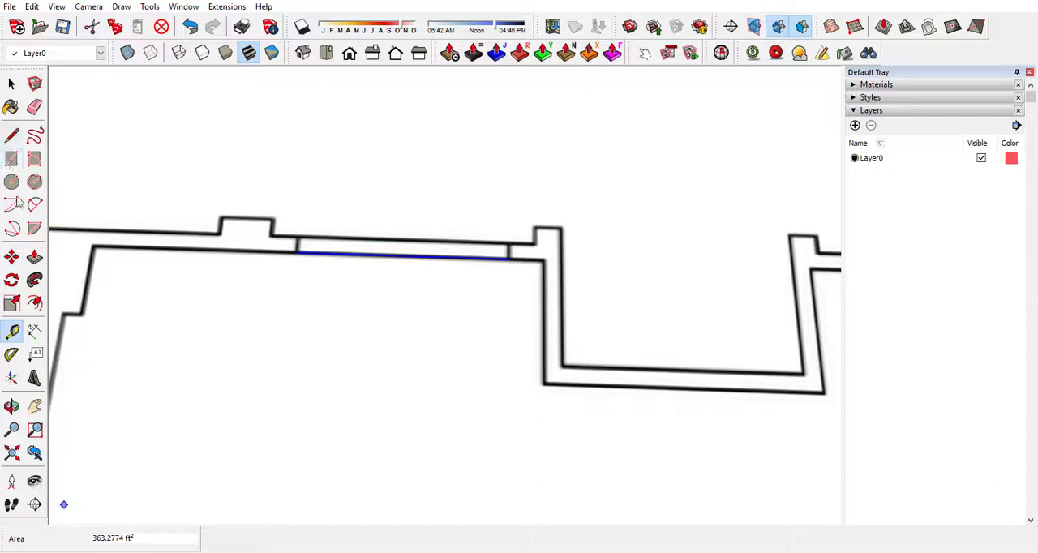
click(13, 333)
click(297, 250)
click(509, 257)
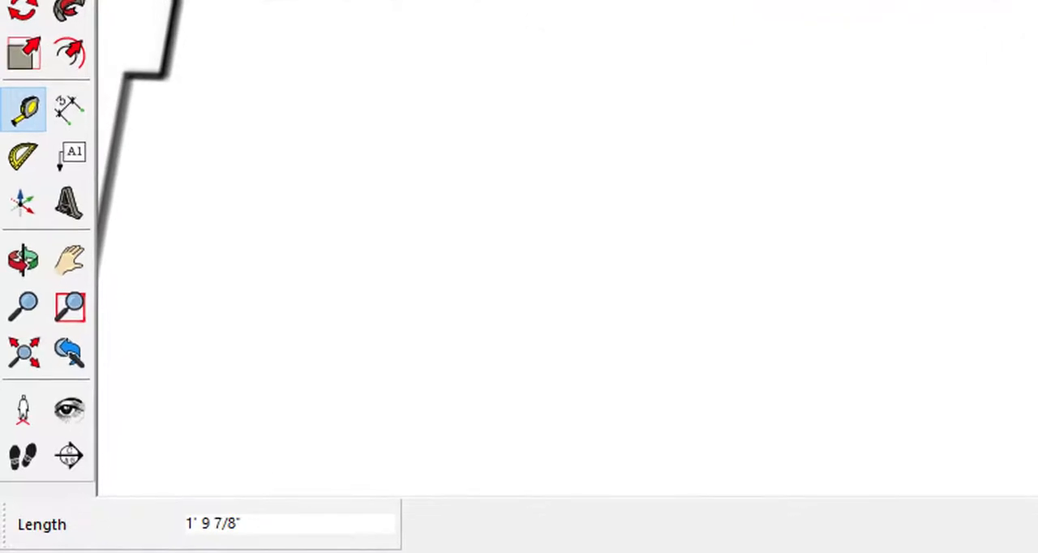
text(6)
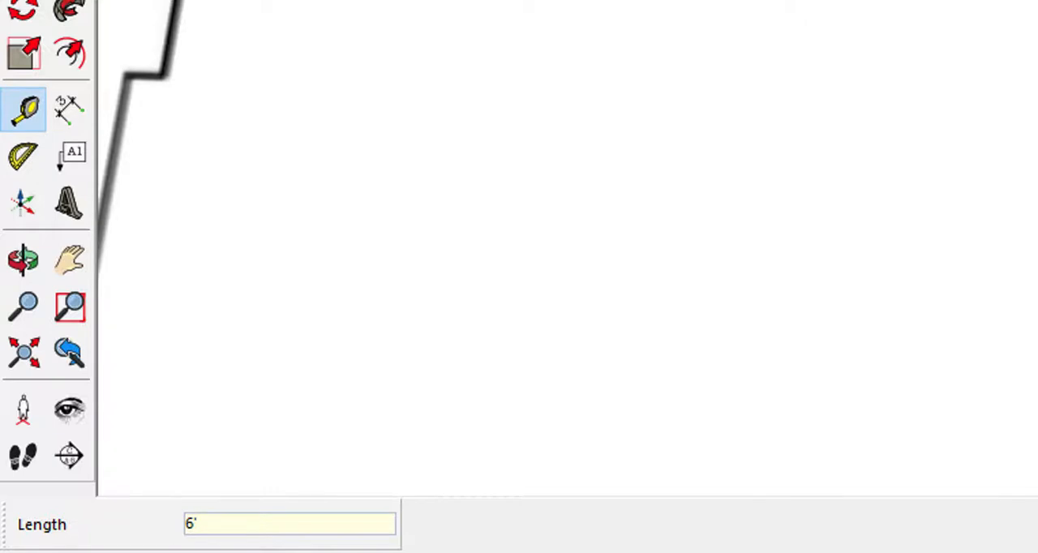
text(')
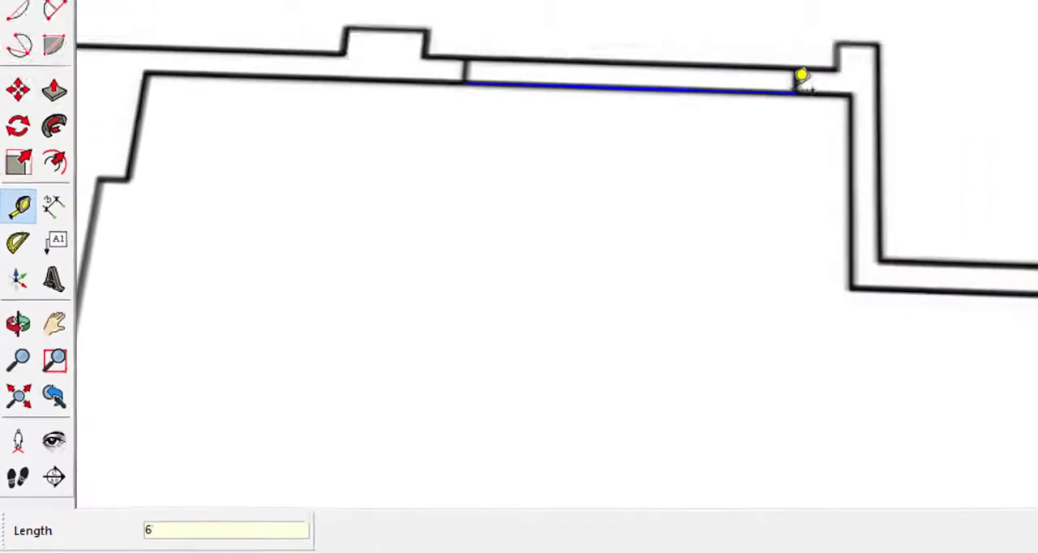
key(Return)
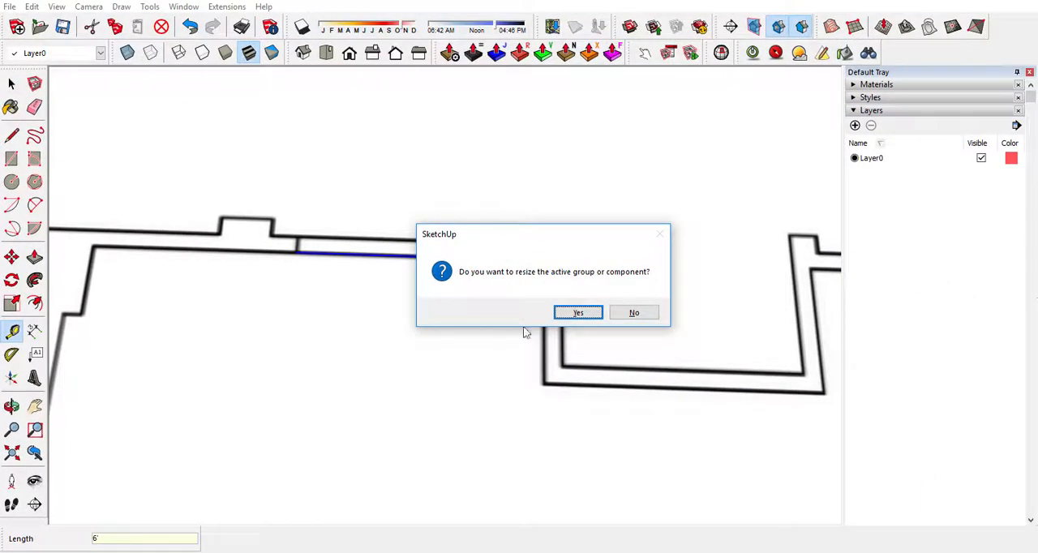
click(590, 316)
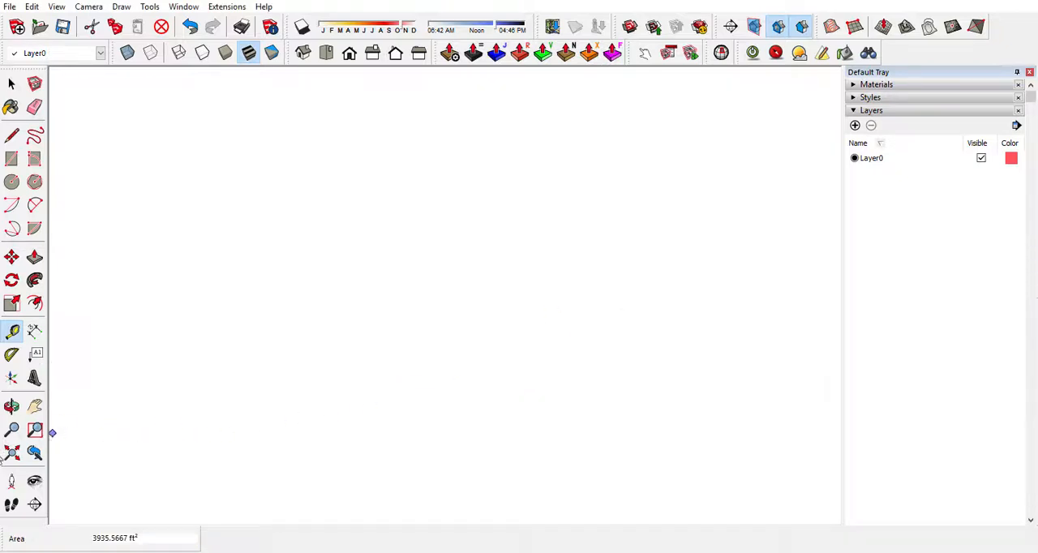
Check the rescaled plan by measuring the door opening line between its endpoints, and clear the line's selection.
click(11, 453)
middle_drag(424, 408, 287, 250)
scroll(656, 438, down, 2)
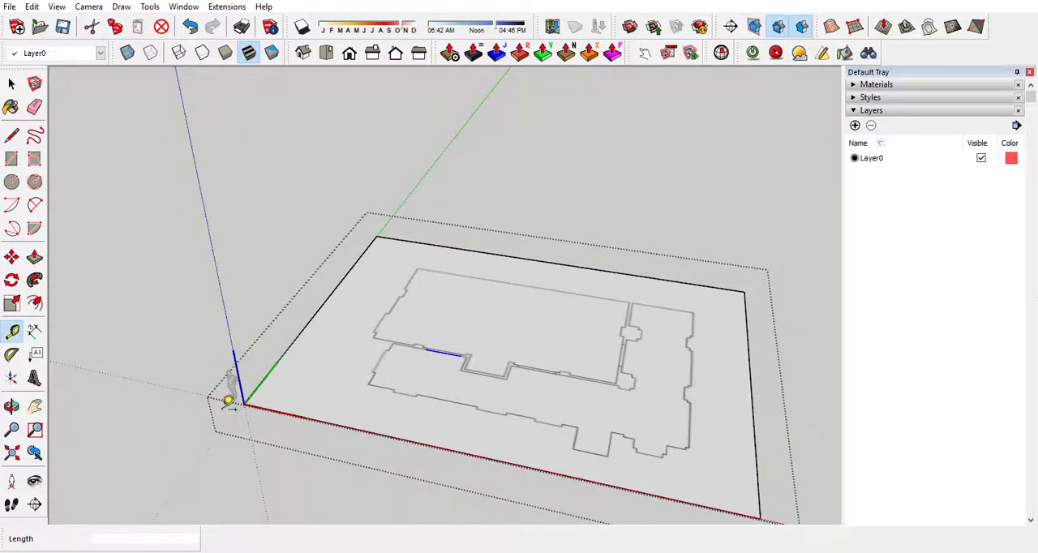
middle_drag(491, 364, 735, 167)
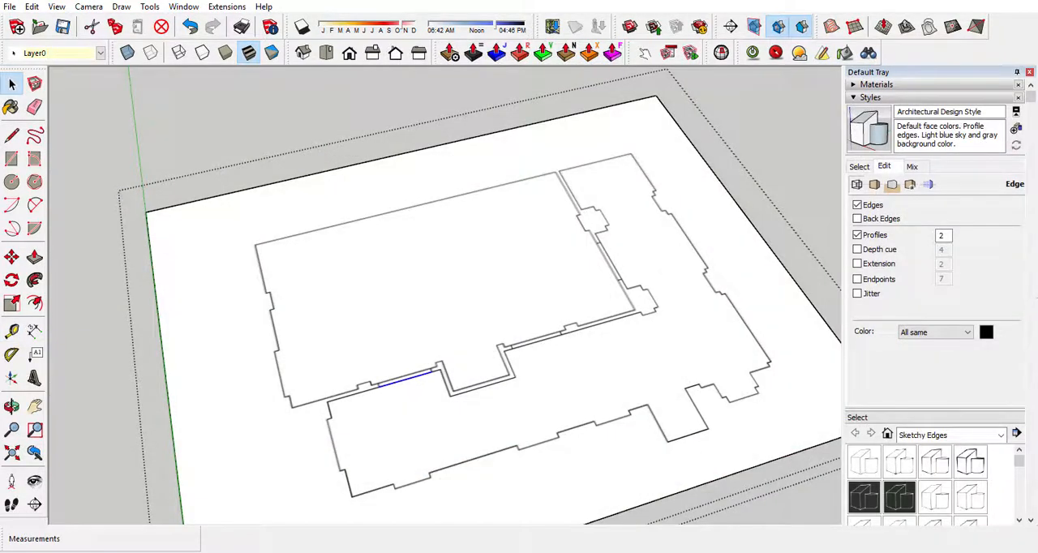
click(12, 331)
scroll(431, 408, up, 5)
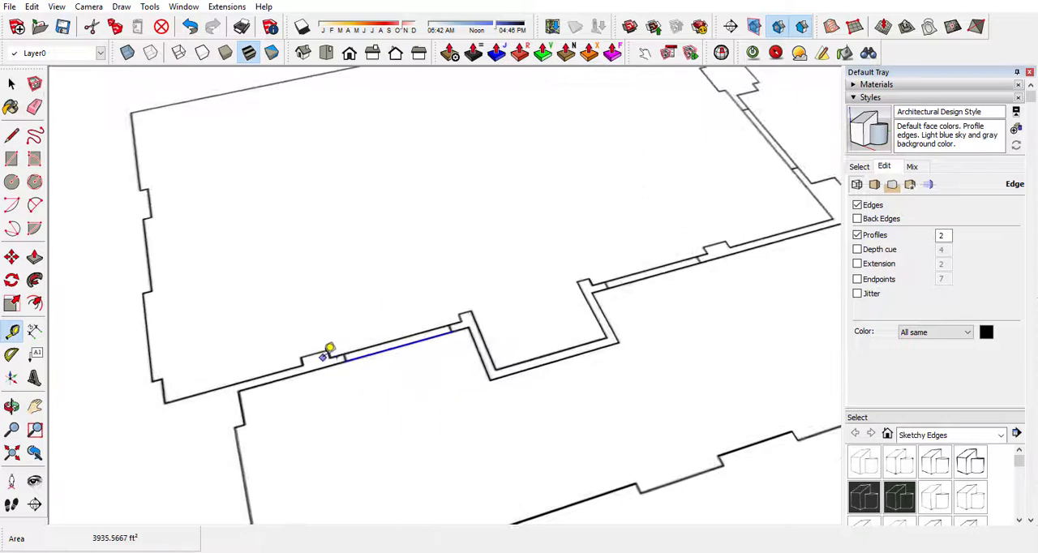
click(346, 359)
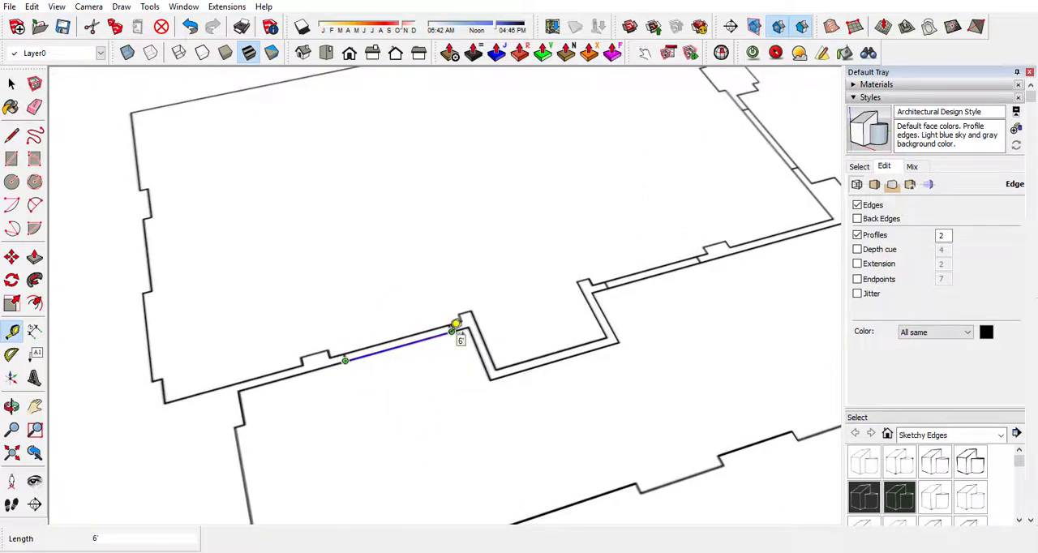
key(space)
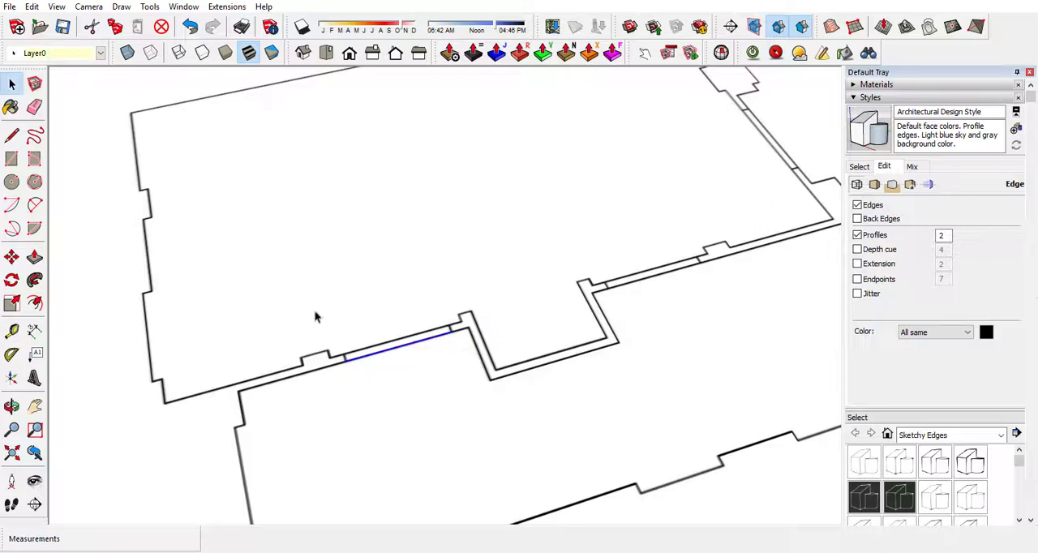
click(423, 371)
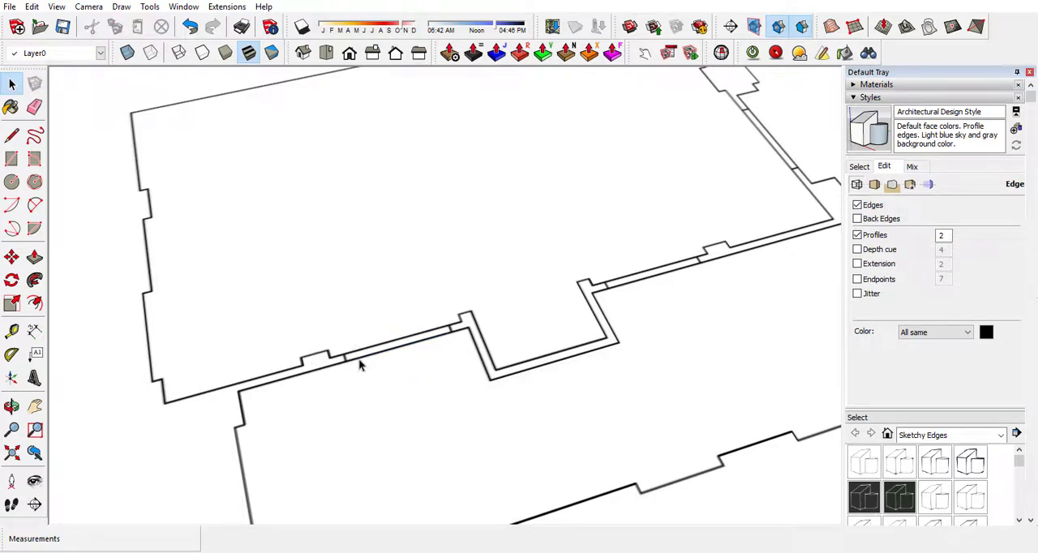
scroll(288, 347, down, 2)
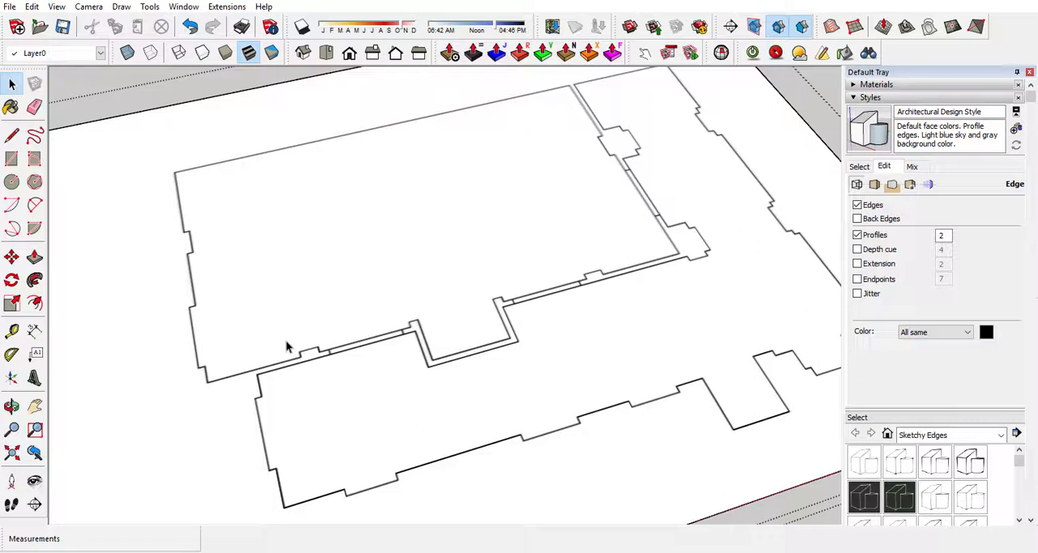
scroll(288, 347, down, 2)
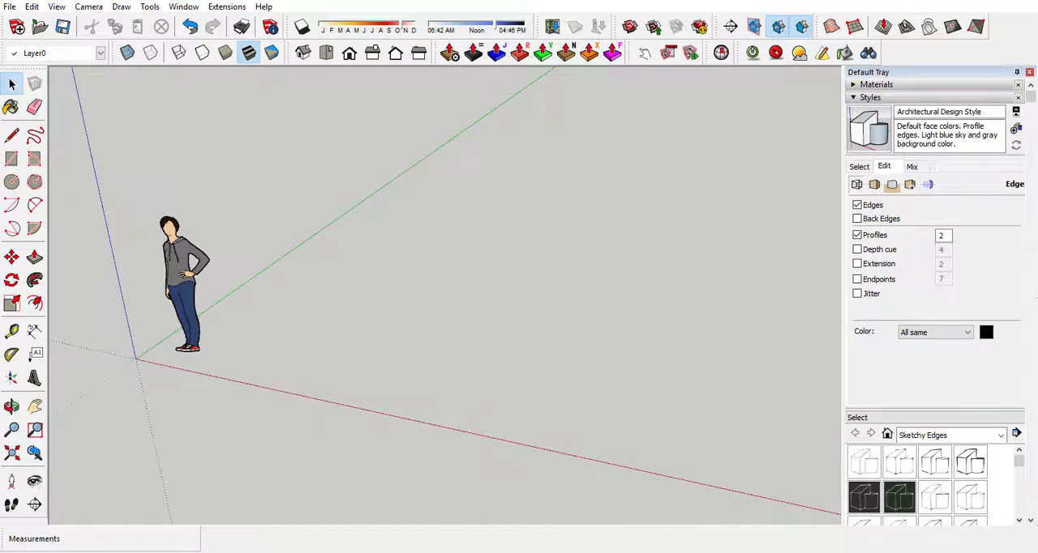
Draw a 6' by 6' square on the ground plane beside the standing figure.
click(12, 159)
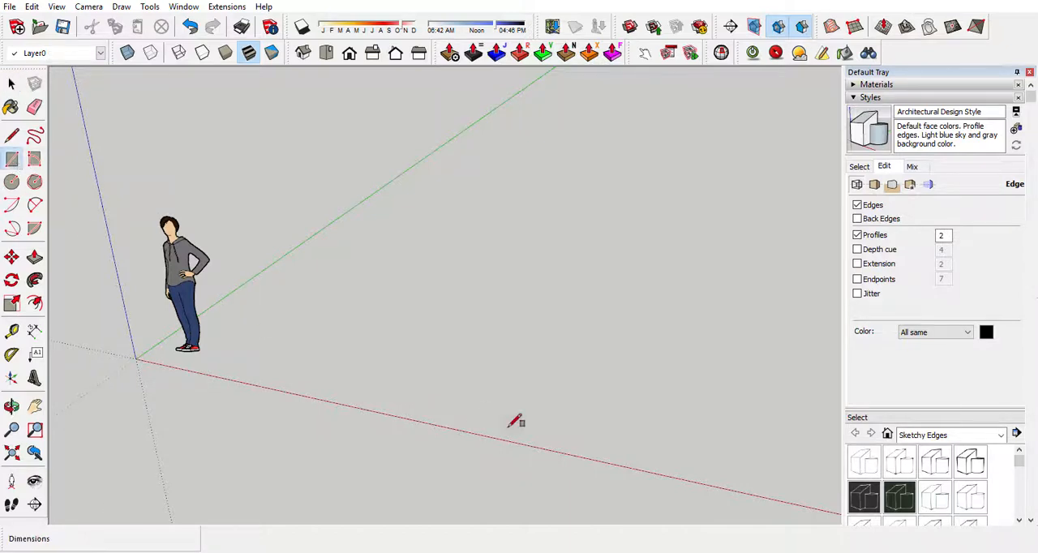
click(328, 355)
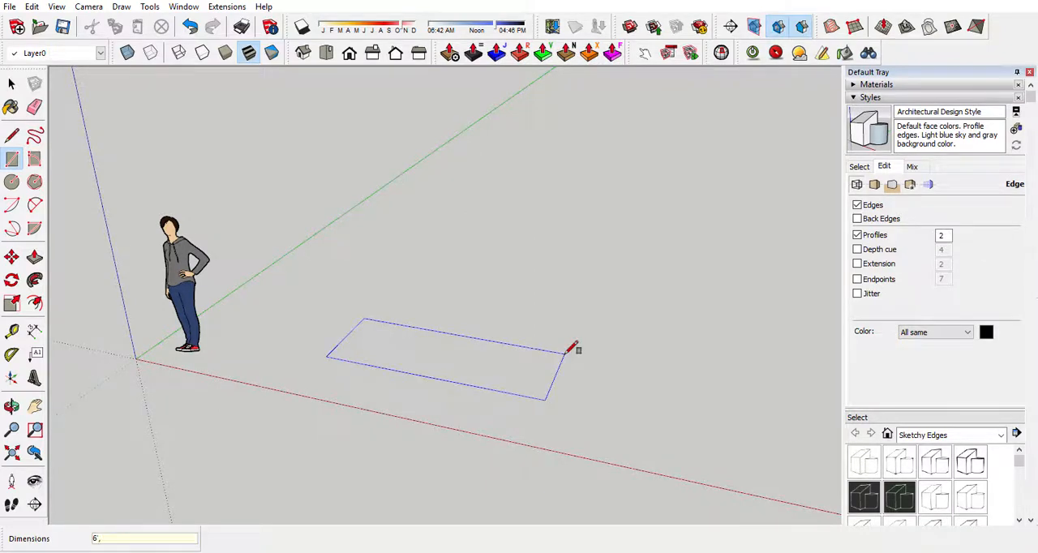
text(6,6)
key(Return)
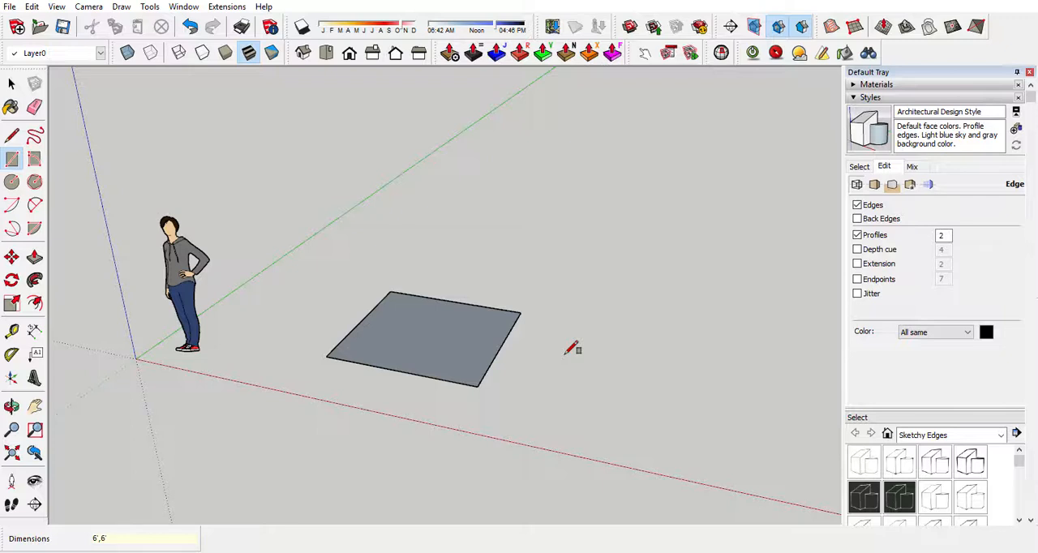
Reverse the square's face so its front side points up.
key(space)
right_click(416, 347)
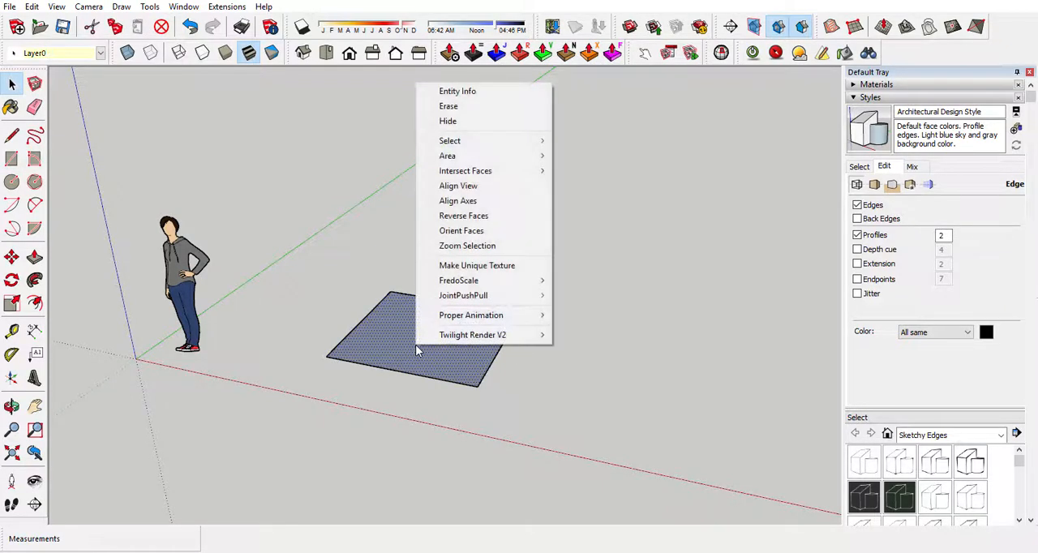
click(463, 215)
Import Lay-Out.jpg from the Desktop folder as a texture.
middle_drag(463, 225, 545, 482)
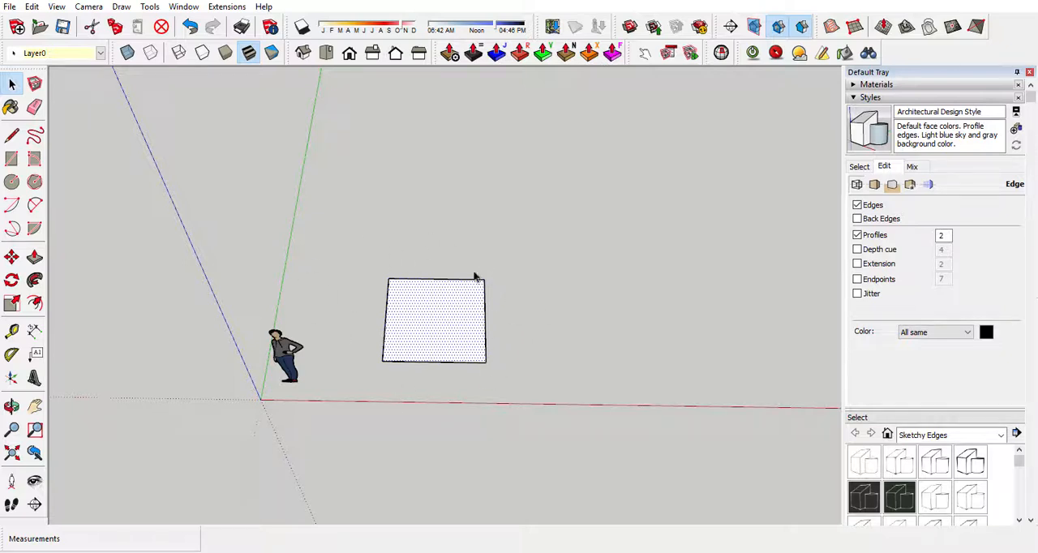
click(9, 7)
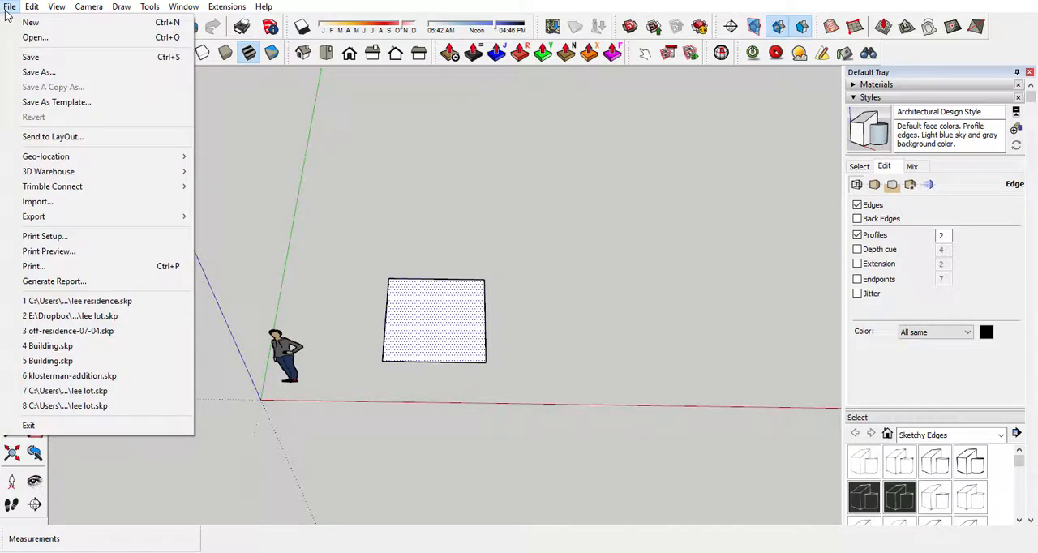
click(49, 202)
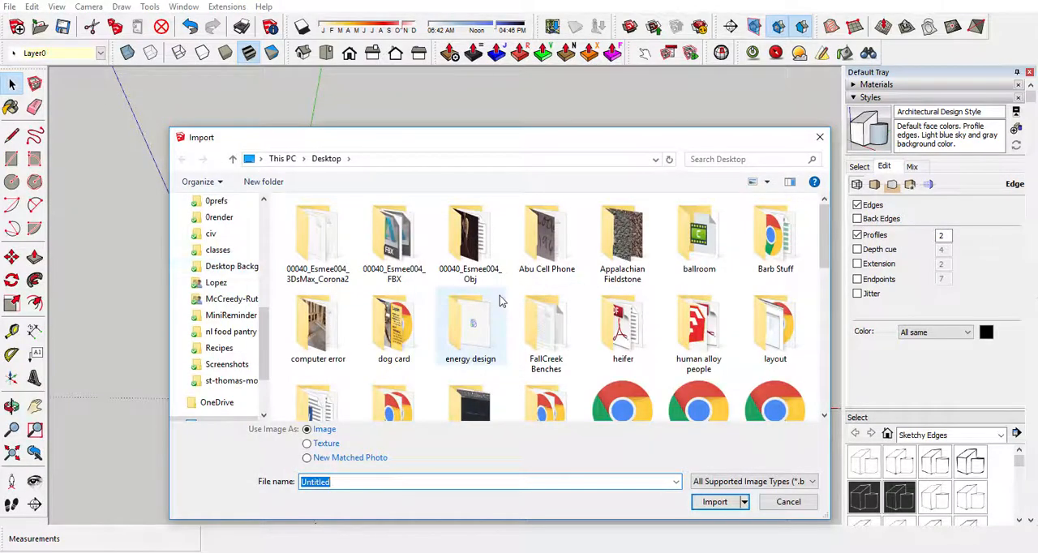
scroll(551, 304, down, 5)
scroll(593, 304, down, 4)
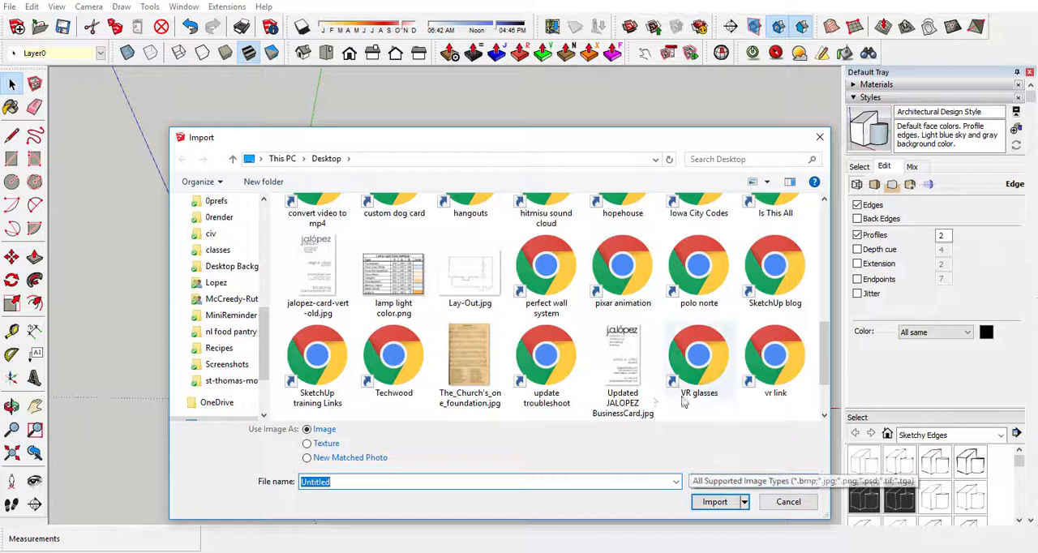
scroll(609, 405, down, 2)
scroll(465, 368, up, 1)
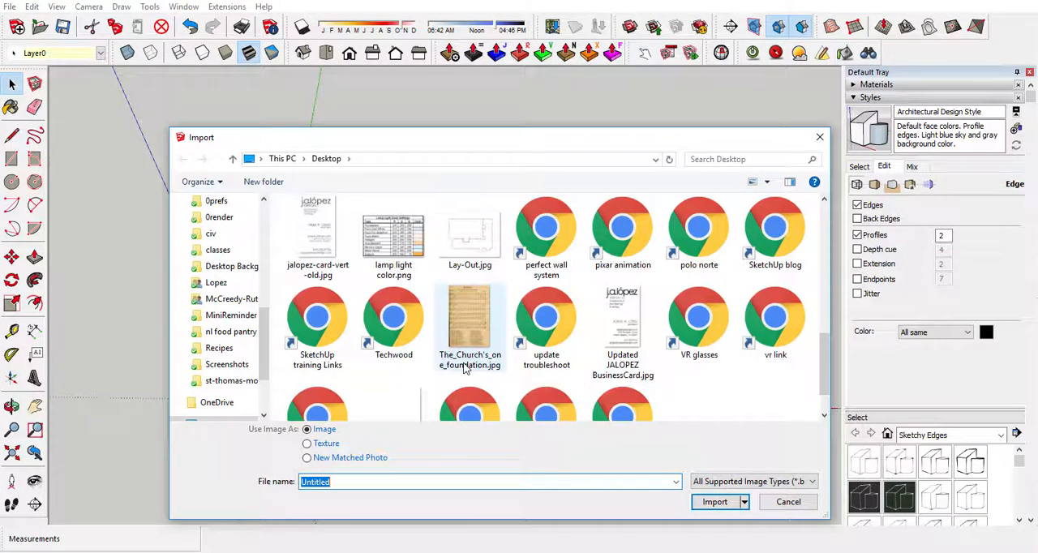
scroll(465, 369, up, 2)
click(473, 323)
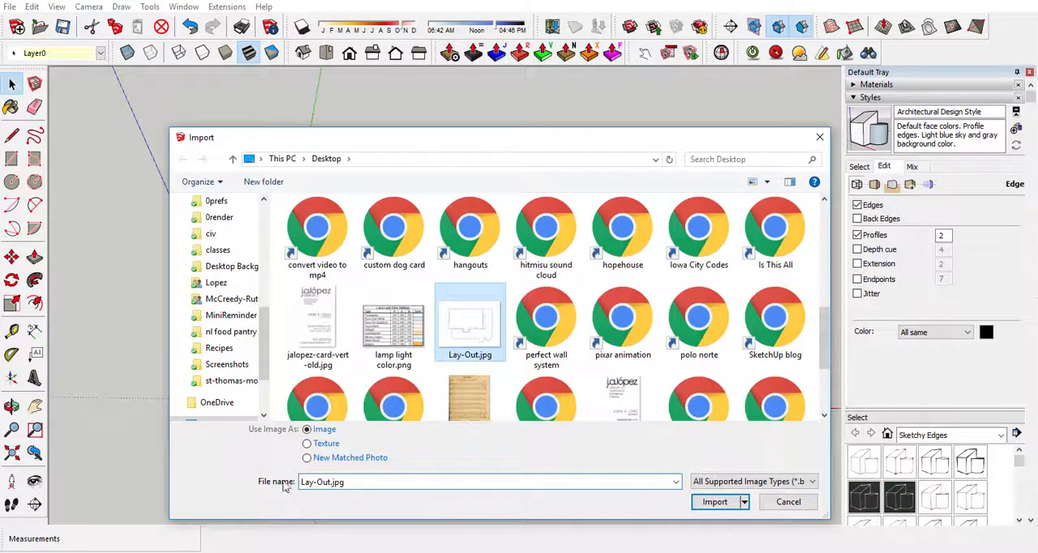
click(311, 445)
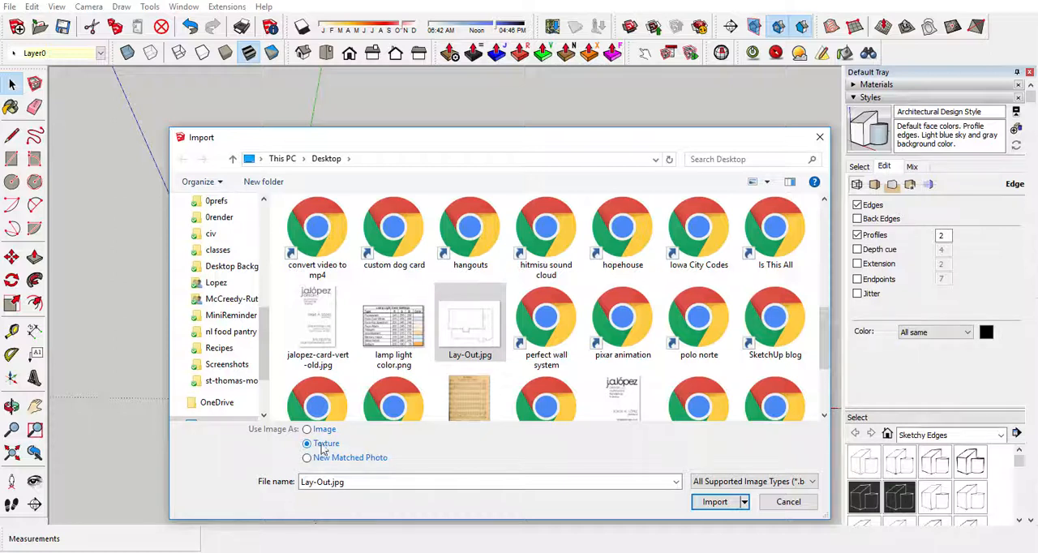
click(712, 502)
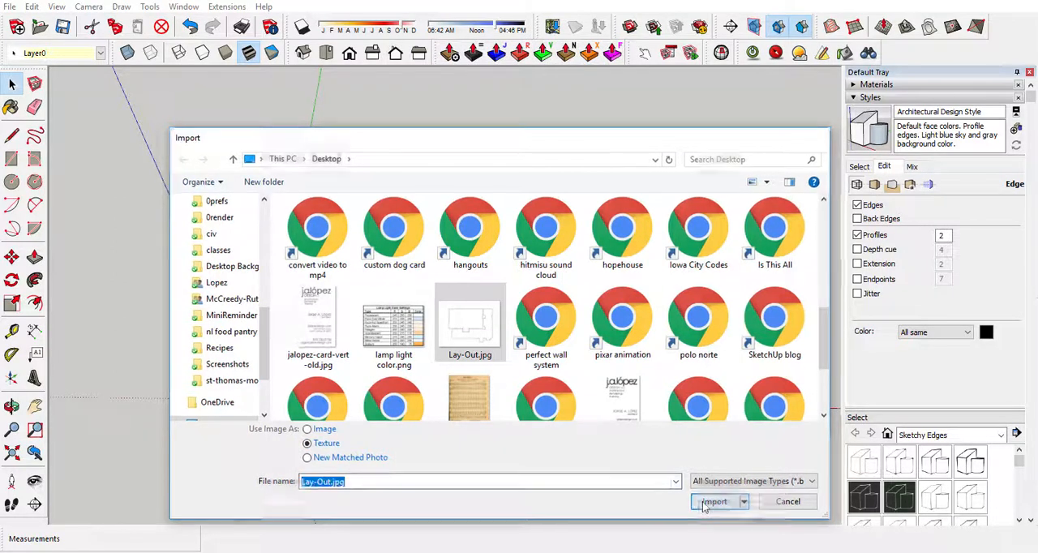
Apply the floor plan texture to the square face, placing its origin just inside the corner nearest the figure and sizing it within the face.
scroll(405, 349, up, 5)
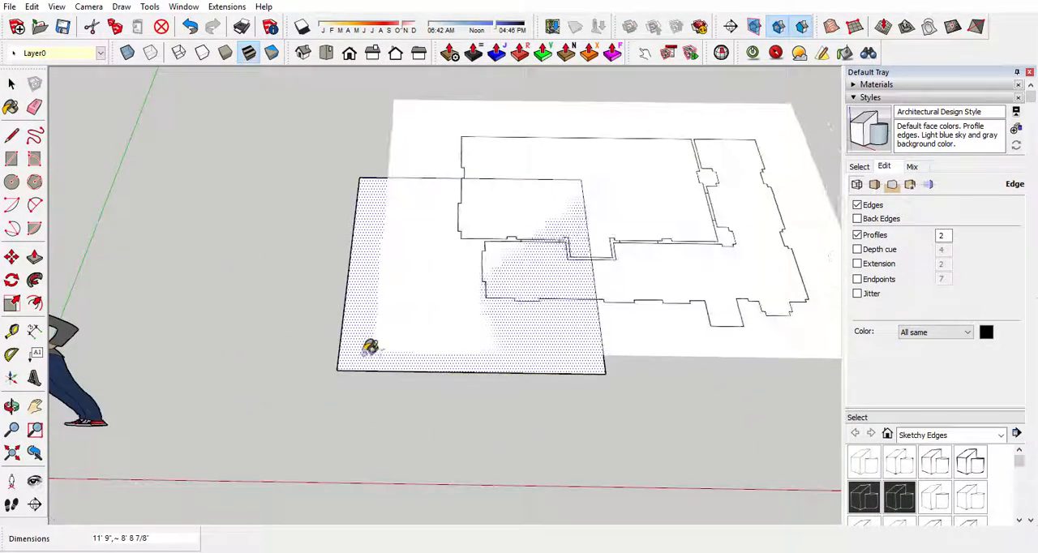
click(364, 351)
click(559, 232)
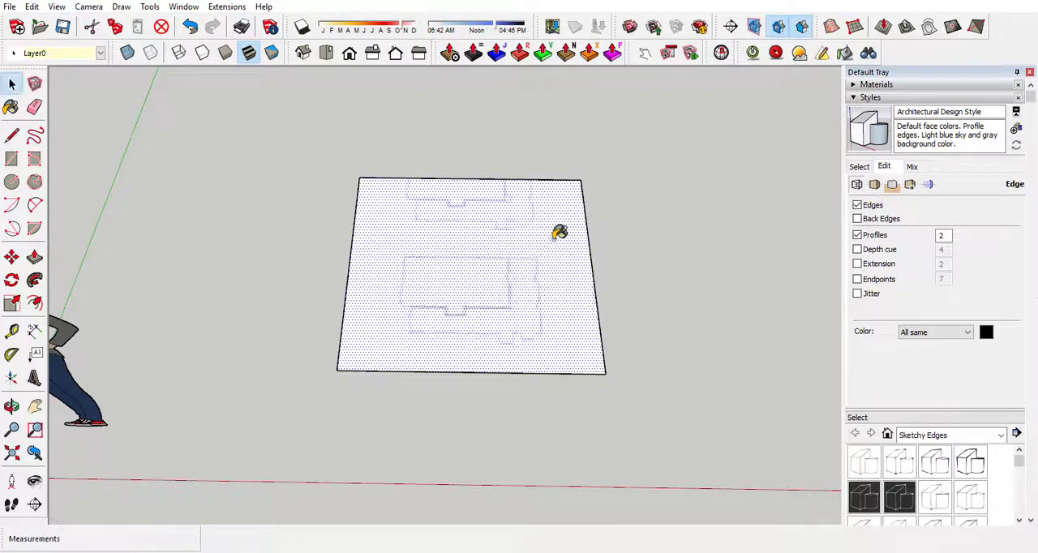
Open the floor plan texture on the square face for position editing.
scroll(516, 261, up, 2)
middle_drag(516, 260, 500, 361)
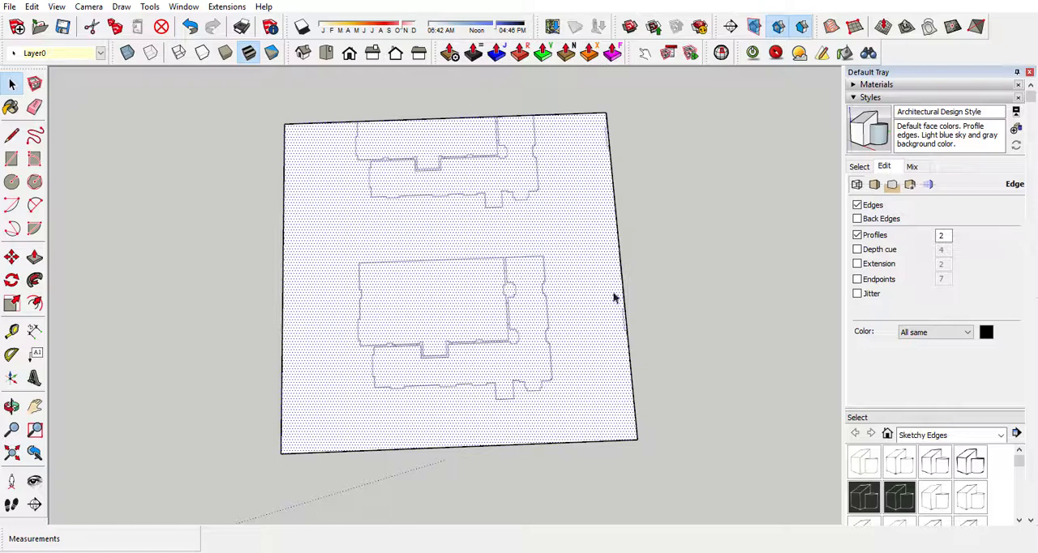
scroll(439, 344, up, 3)
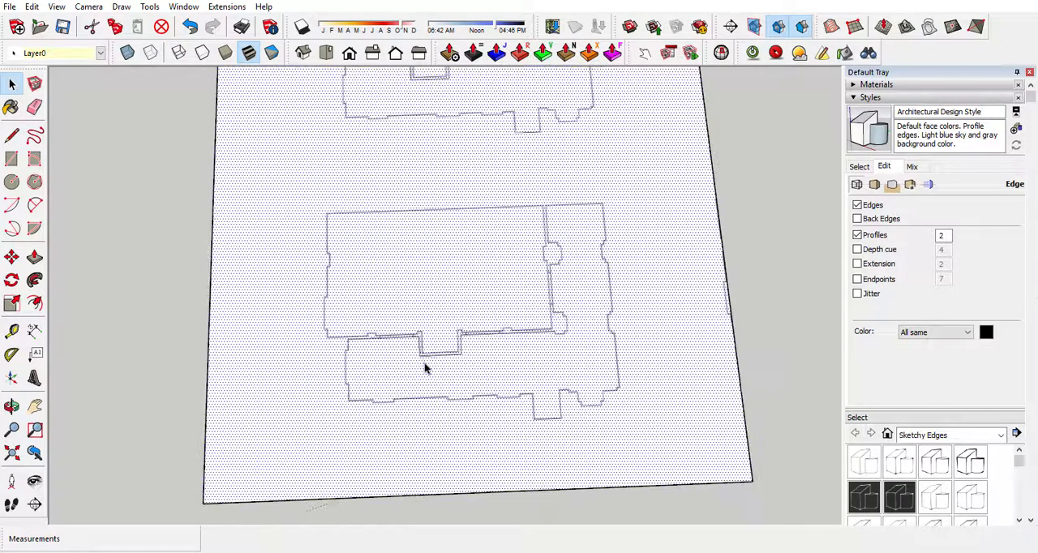
scroll(435, 341, down, 2)
scroll(435, 341, down, 3)
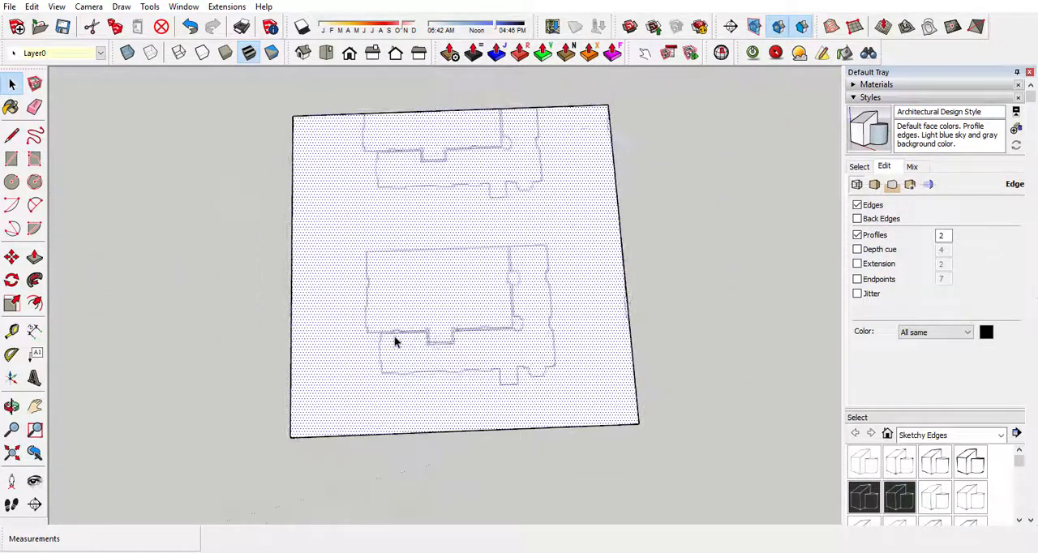
right_click(455, 307)
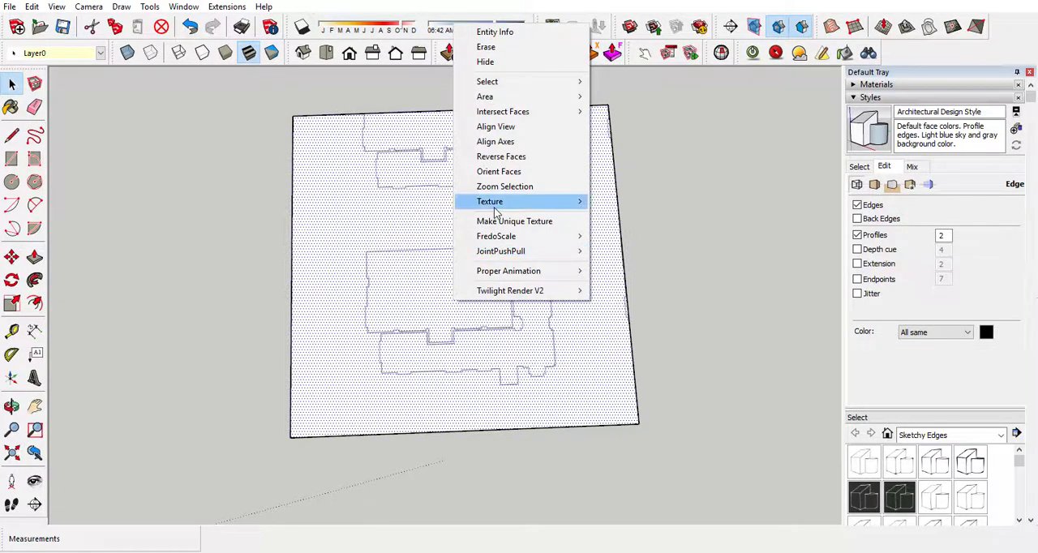
mouse_move(493, 205)
click(624, 201)
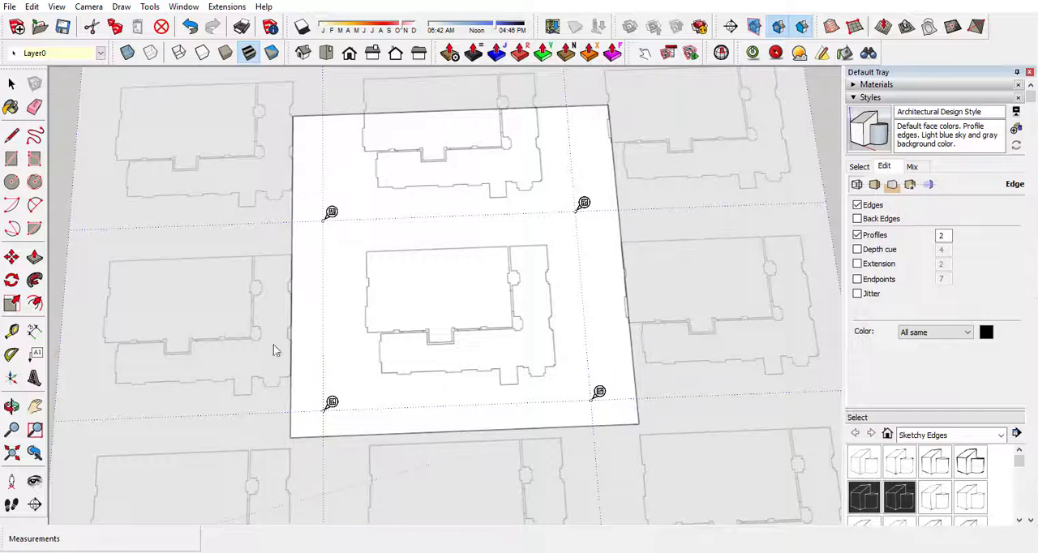
Toggle the texture's positioning pins between fixed and free mode, ending with Fixed Pins enabled.
right_click(332, 401)
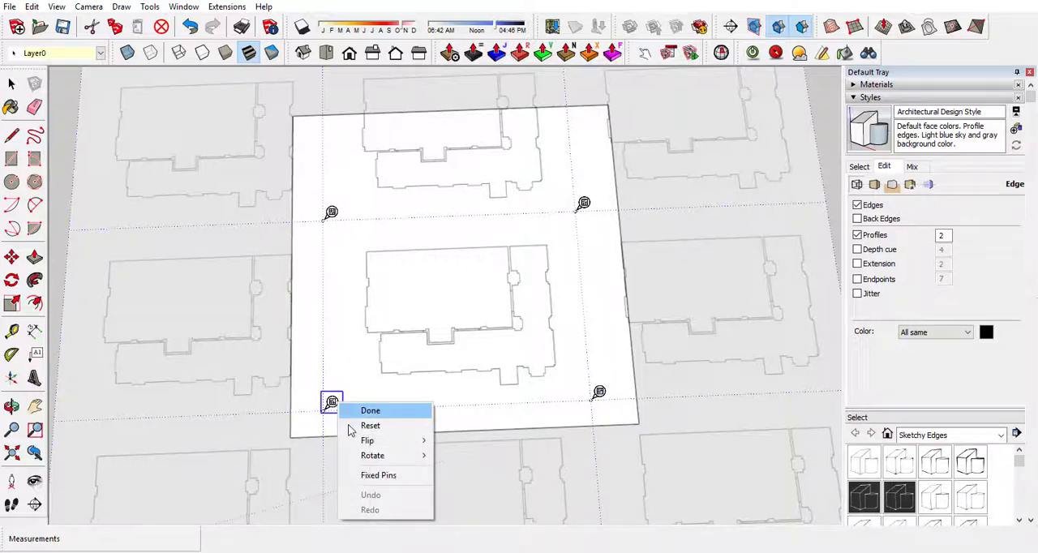
click(376, 479)
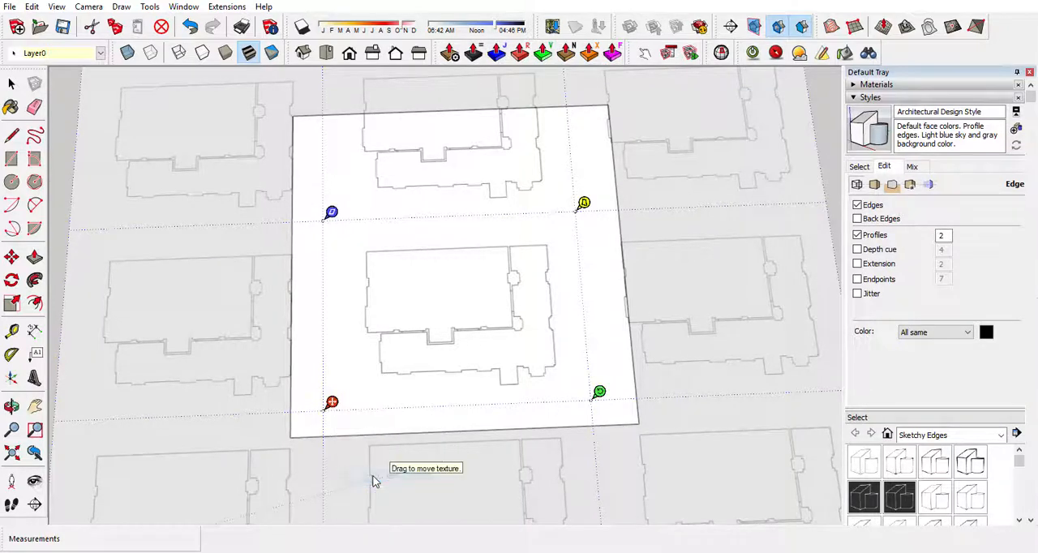
right_click(332, 403)
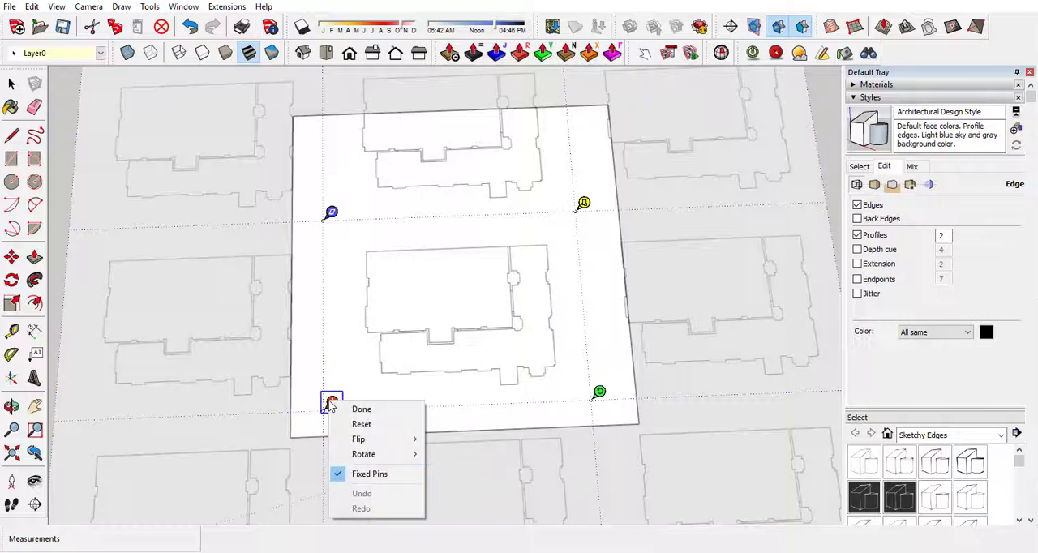
click(361, 477)
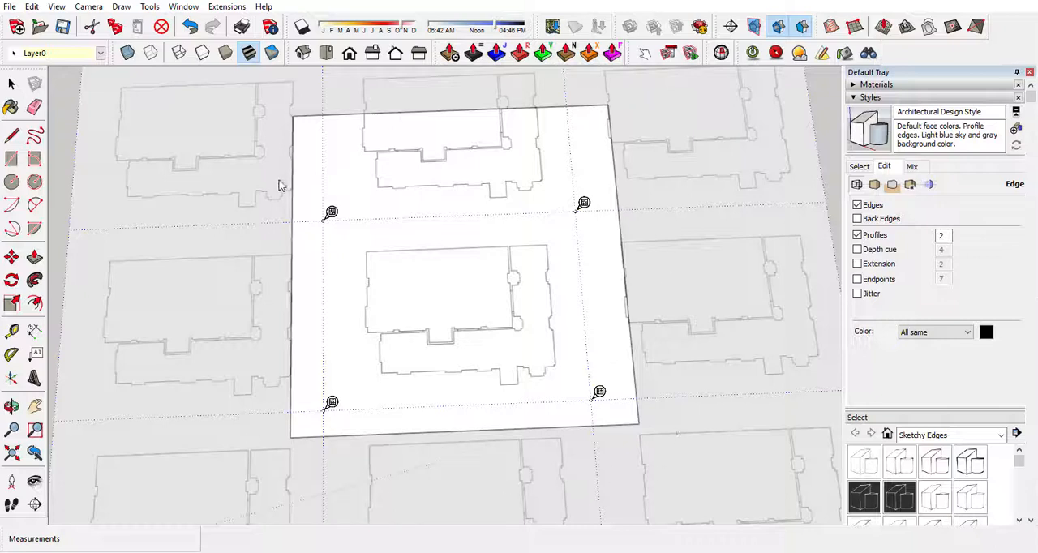
right_click(332, 404)
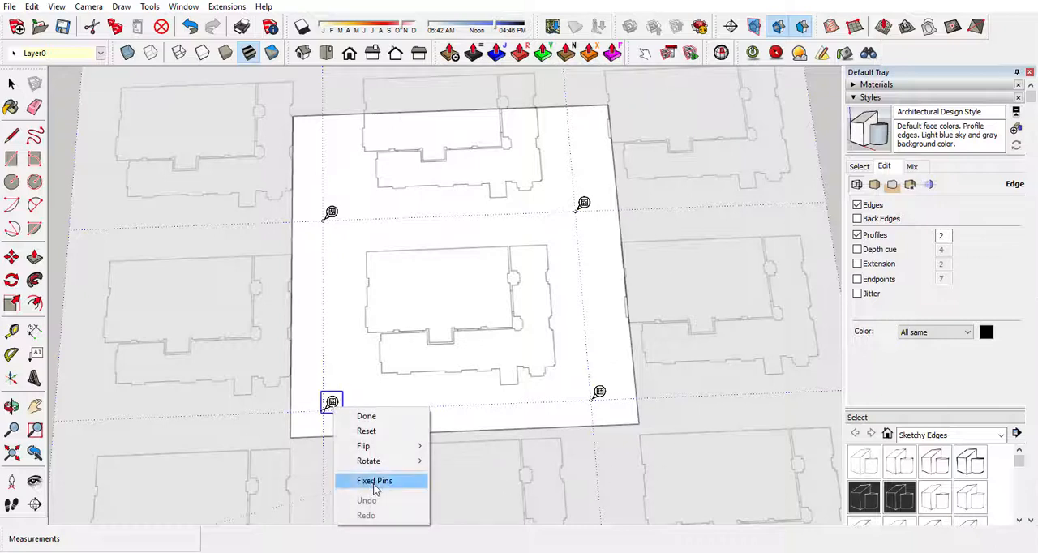
click(376, 487)
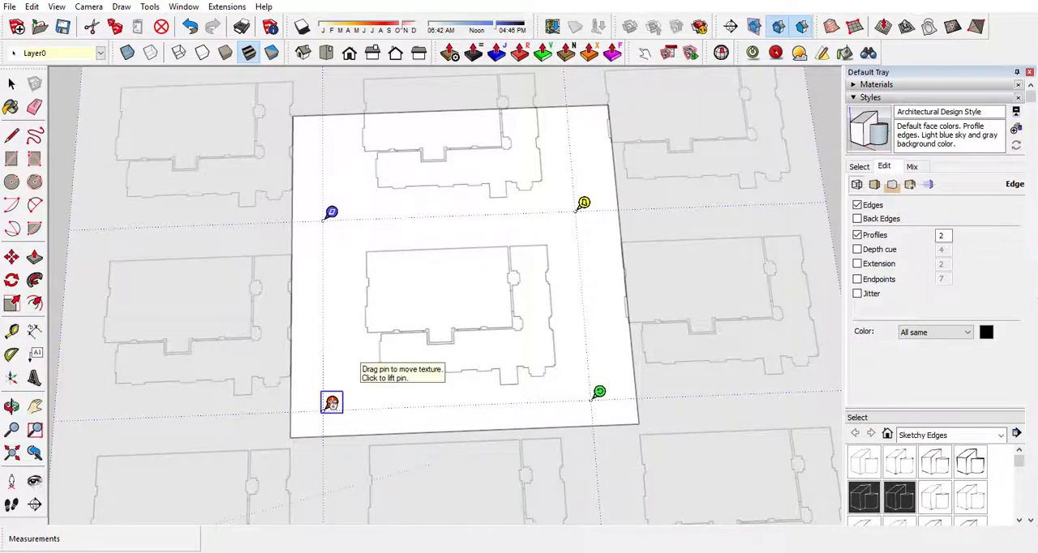
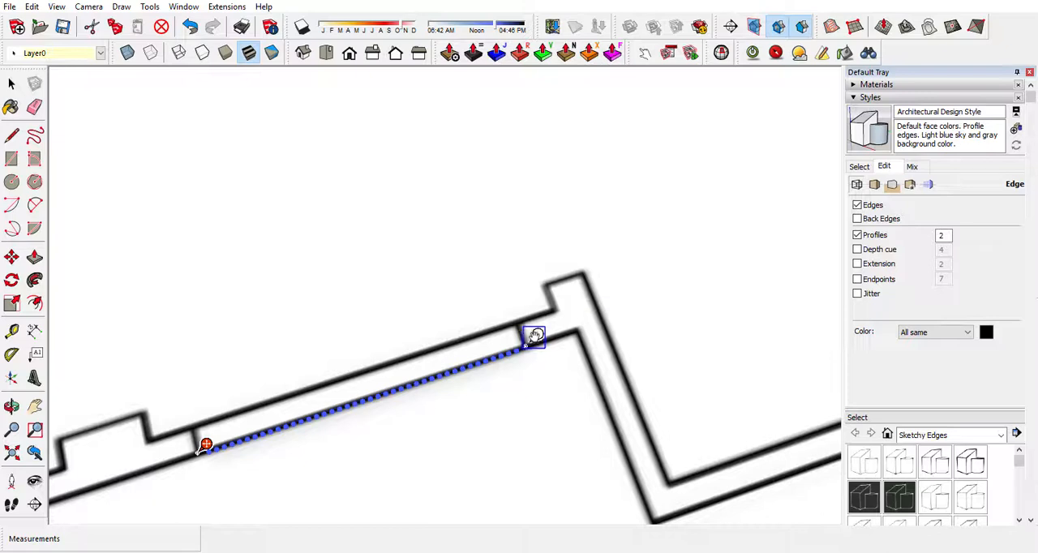
Place the green texture pin at the opposite end of the wall opening from the red pin.
click(532, 336)
scroll(529, 347, down, 1)
scroll(524, 363, down, 6)
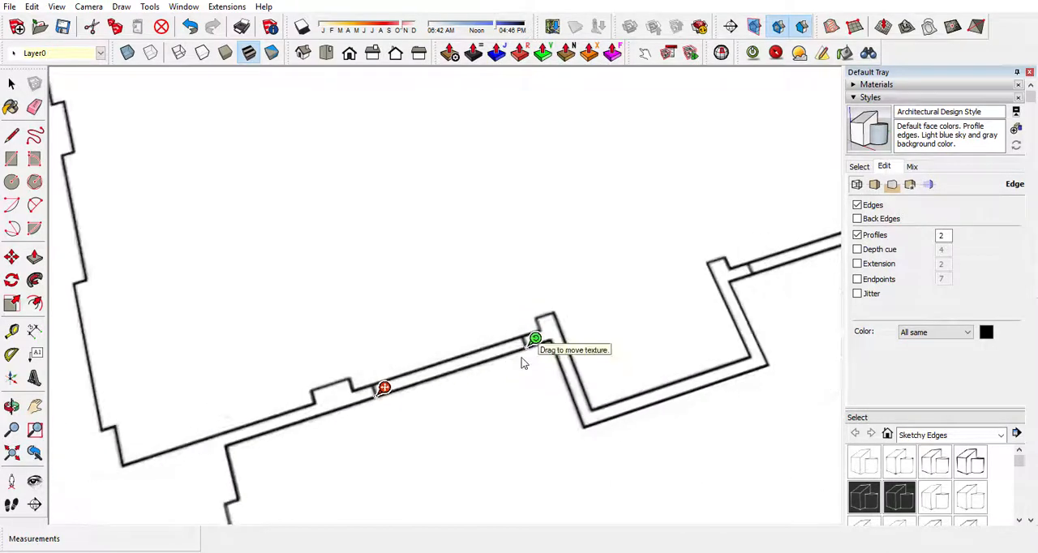
scroll(523, 362, down, 3)
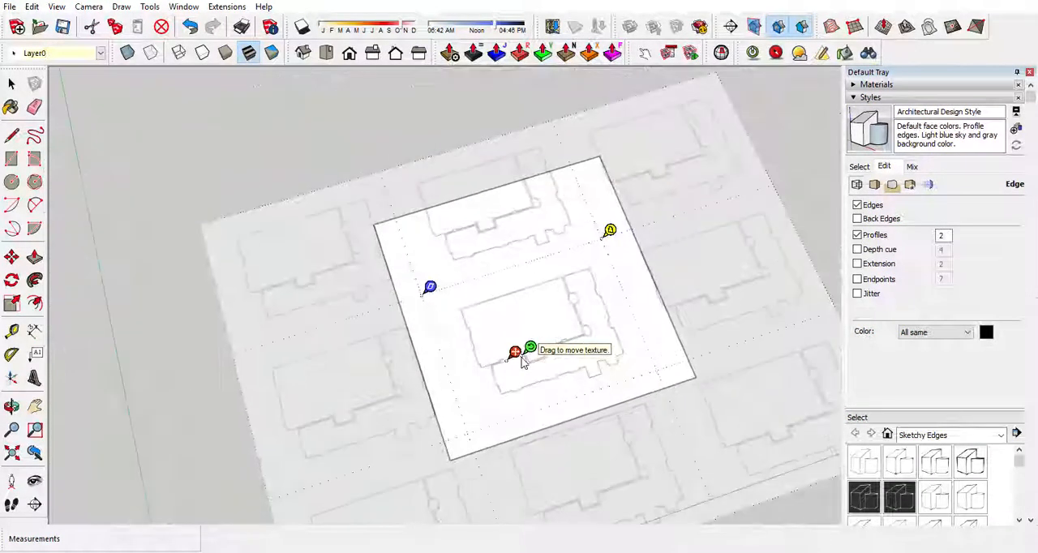
Snap the red and green pins to the two ends of the square's front edge, scaling the texture to it, and finish the position edit.
drag(515, 353, 692, 380)
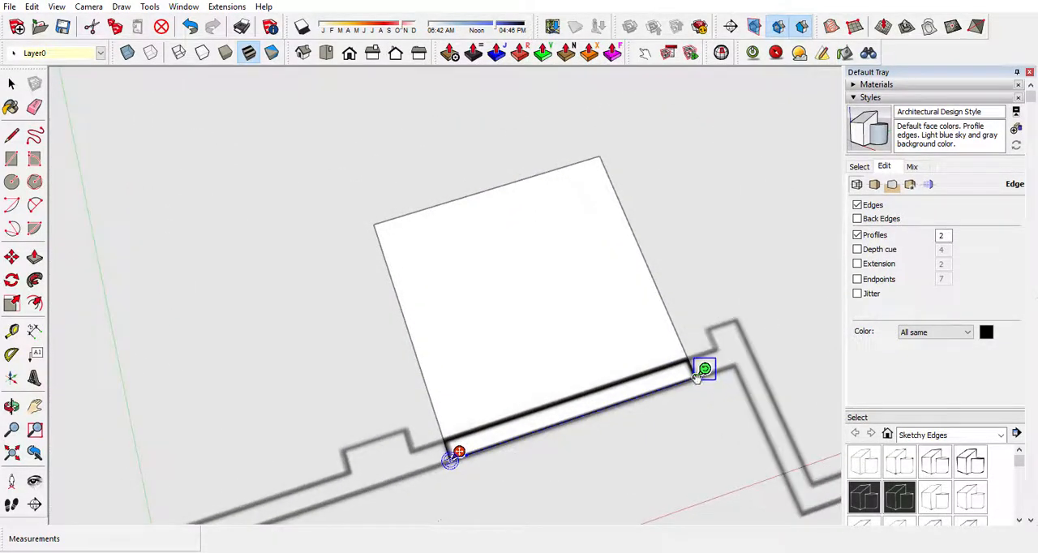
scroll(204, 315, down, 6)
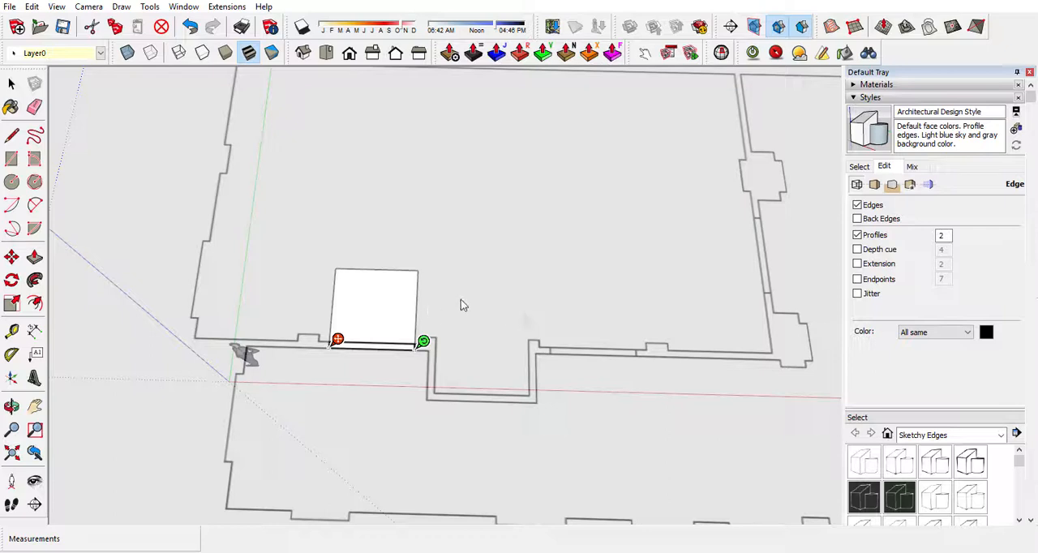
right_click(370, 303)
click(396, 305)
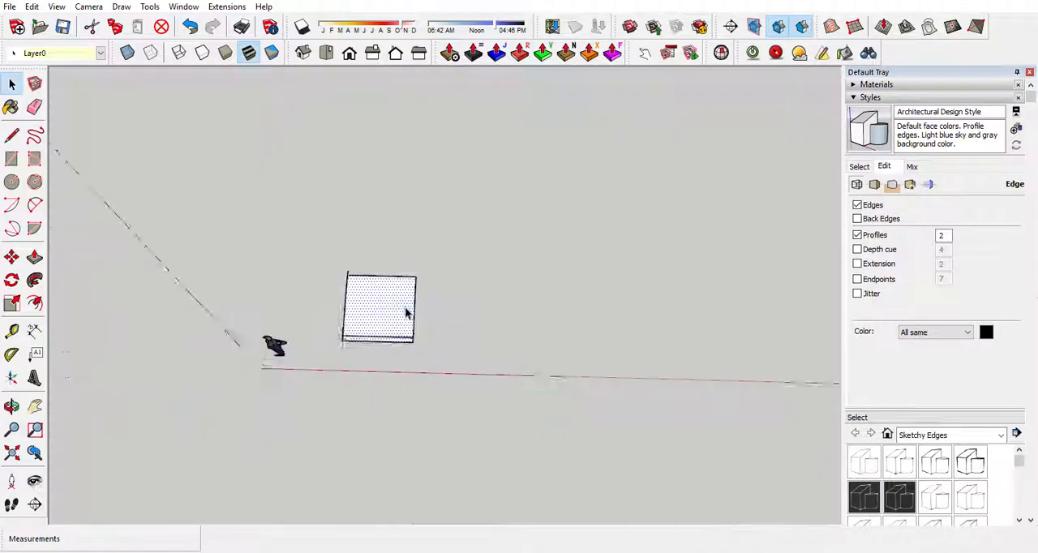
Move the square face's left edge outward about 15' 9" along the red axis to extend the textured face.
click(390, 323)
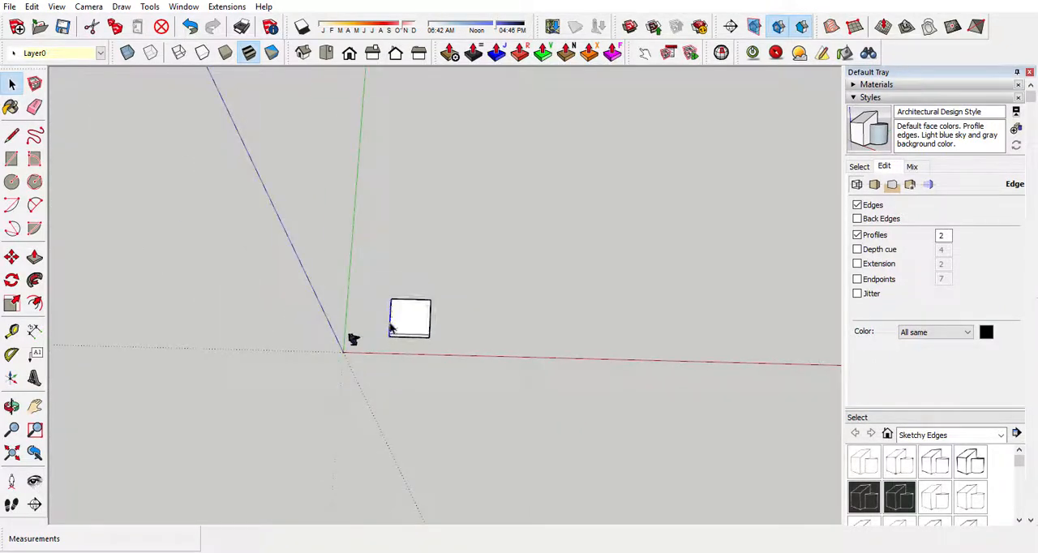
key(m)
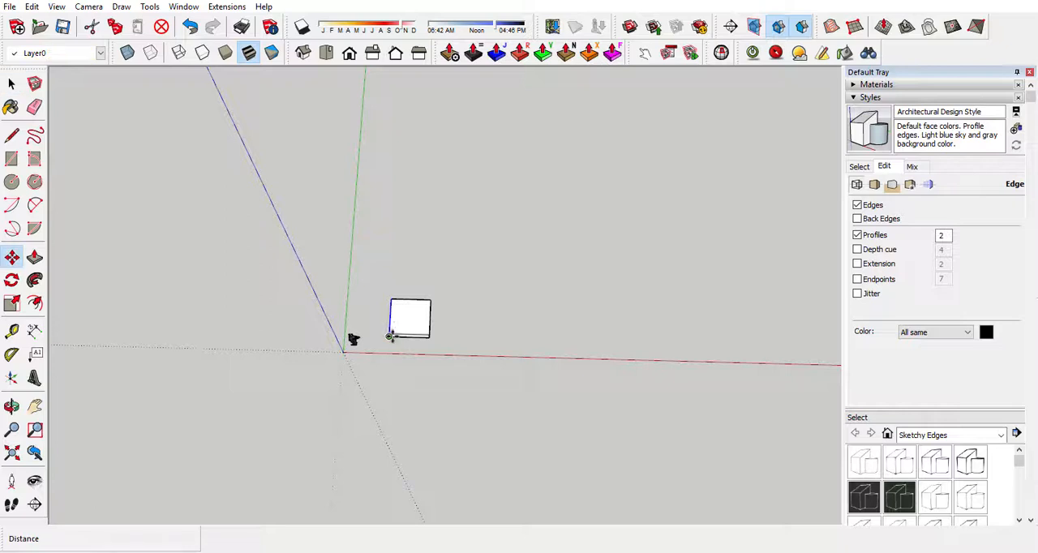
click(390, 336)
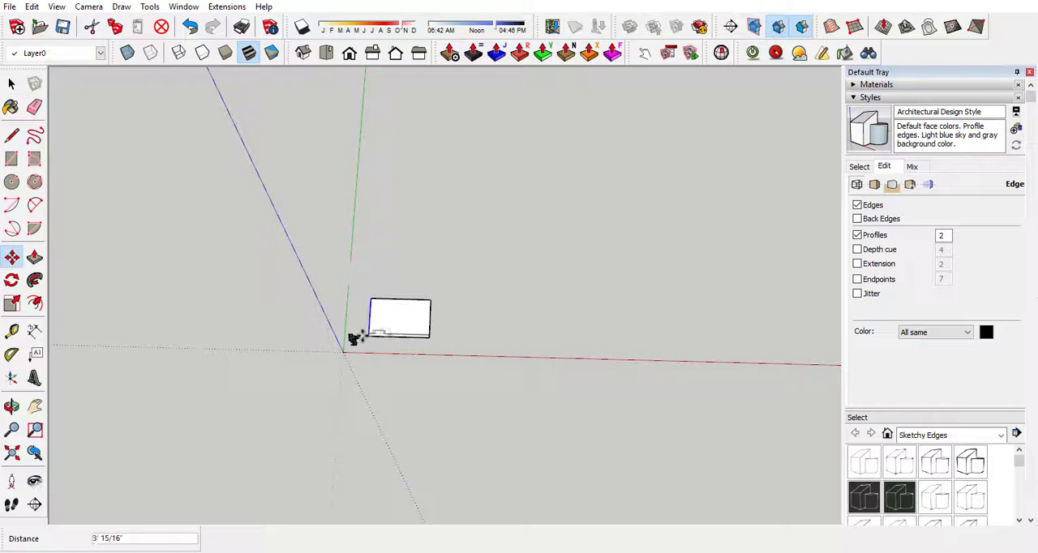
click(283, 335)
key(space)
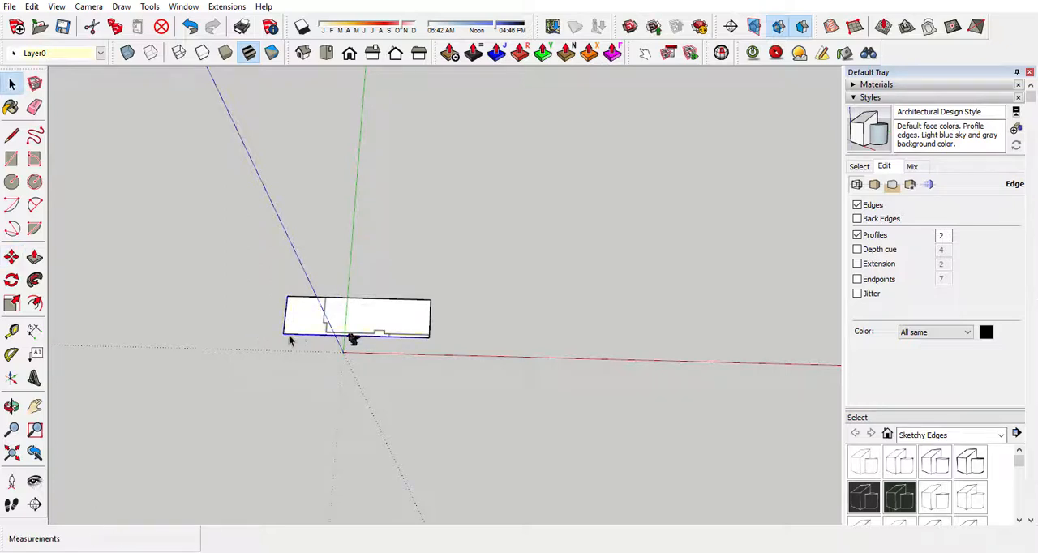
Move the face's front edge outward past the lower rooms and its right edge about 37' 5" outward to uncover more of the plan.
key(m)
click(289, 341)
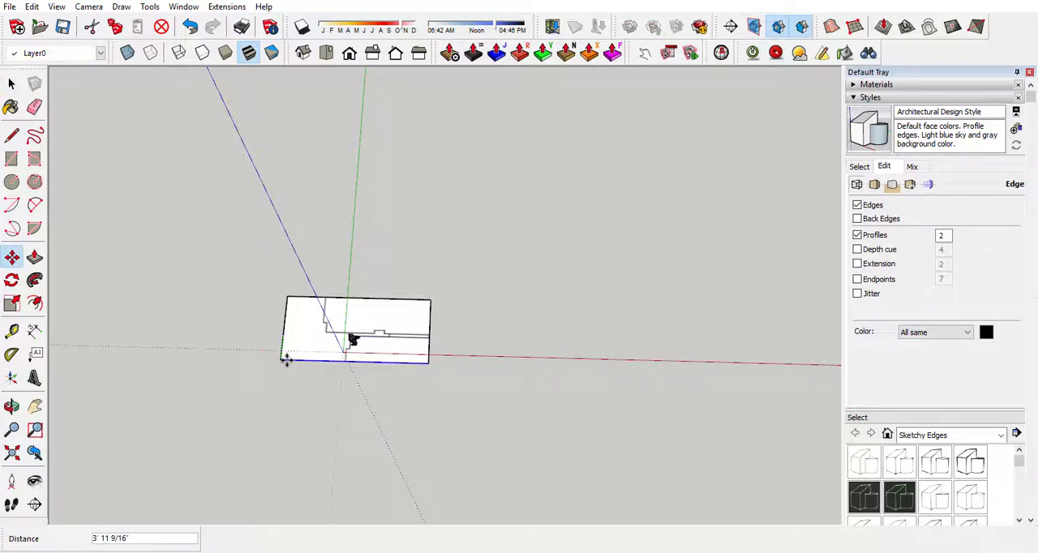
click(274, 420)
key(space)
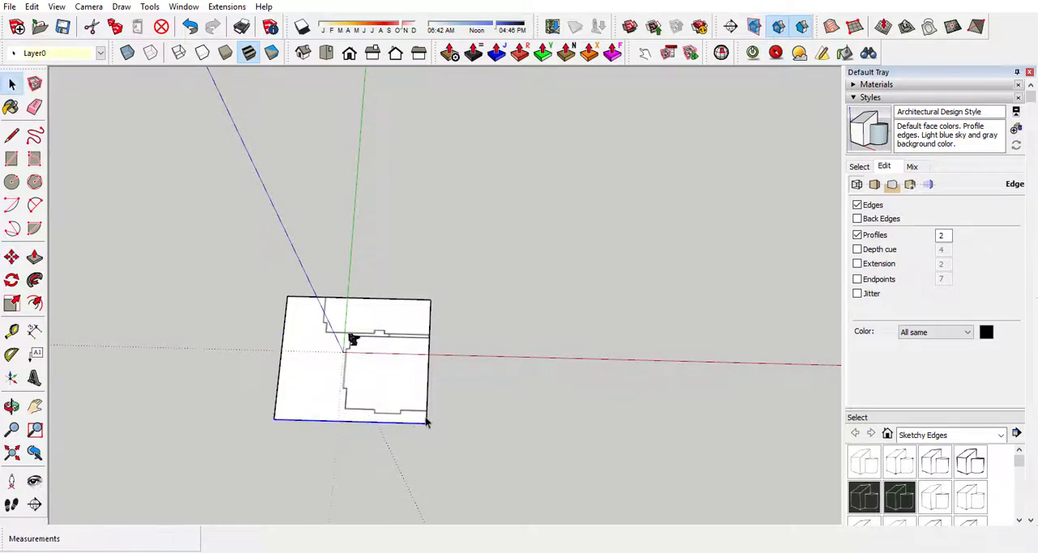
key(m)
click(428, 422)
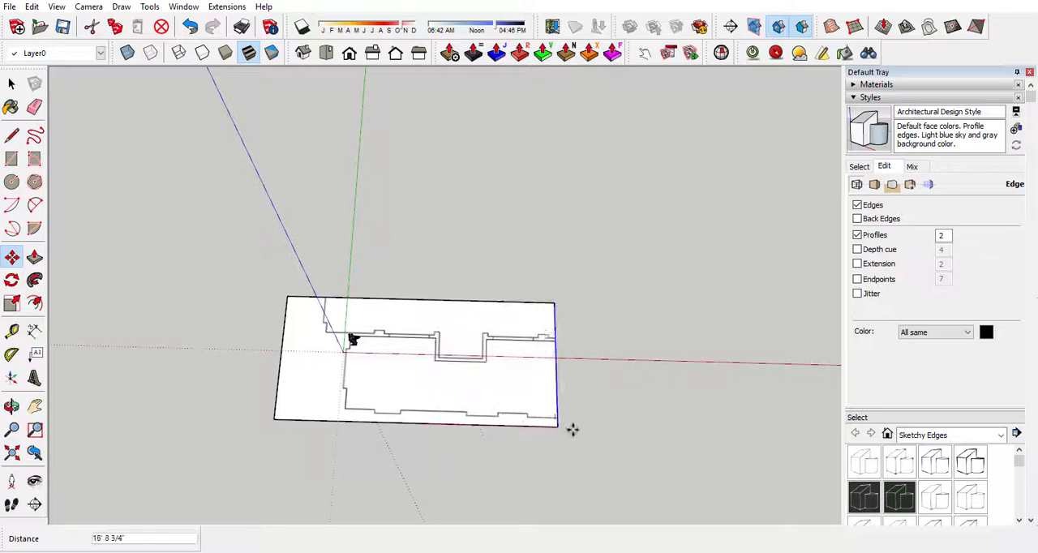
click(689, 430)
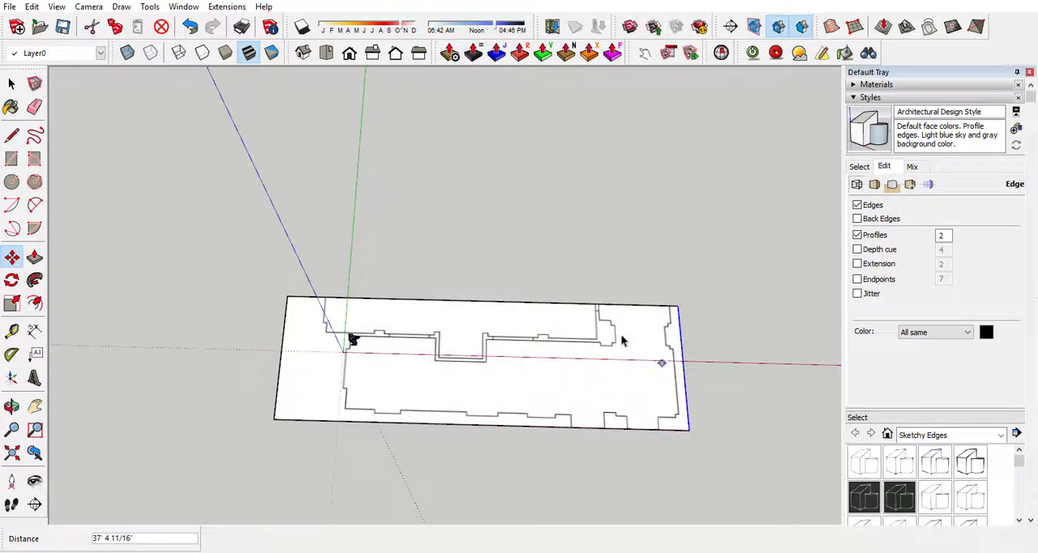
key(space)
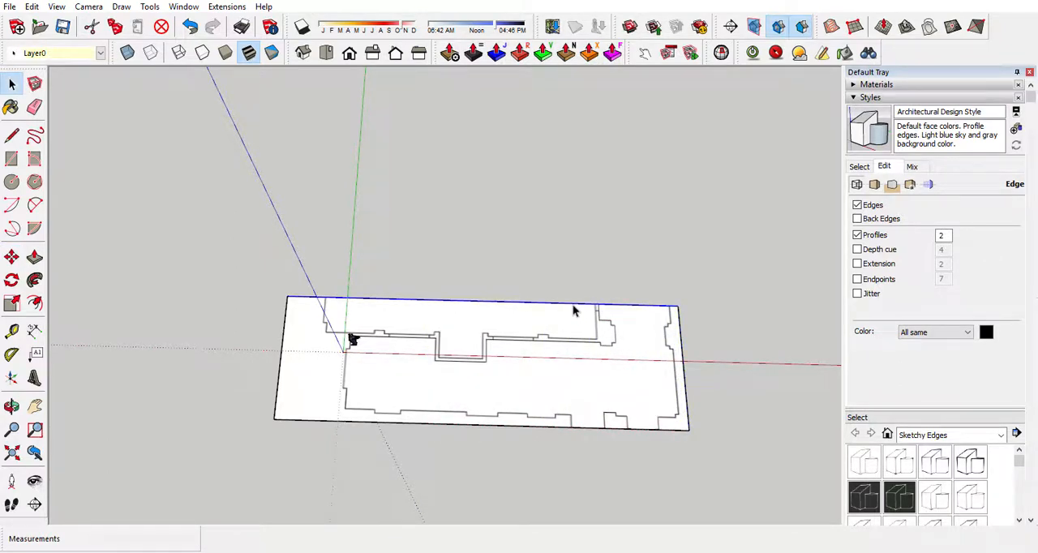
Move the face's back edge outward about 21' 5" and its front edge outward about 5' 5" so the face covers the whole floor plan.
key(m)
click(573, 306)
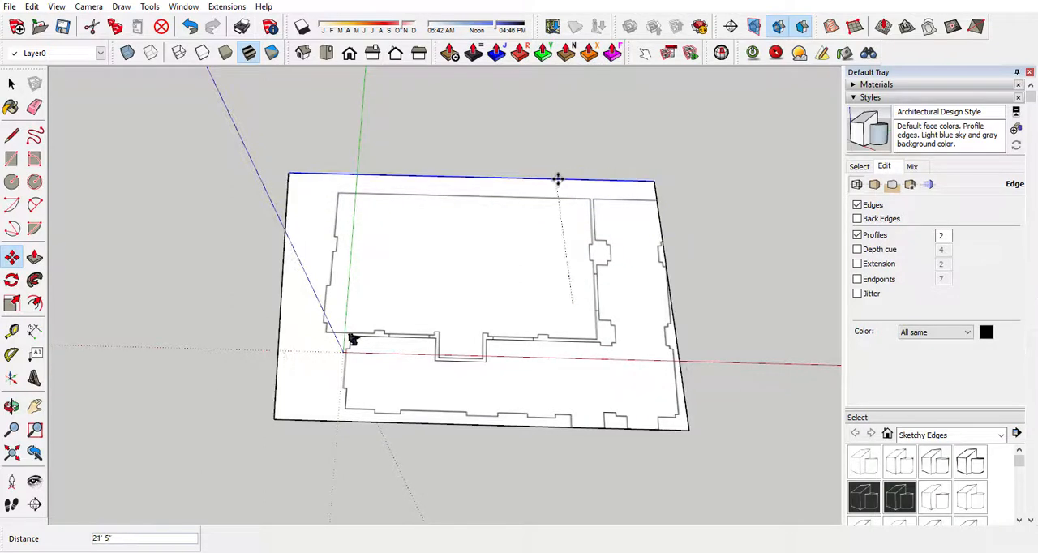
click(568, 179)
key(space)
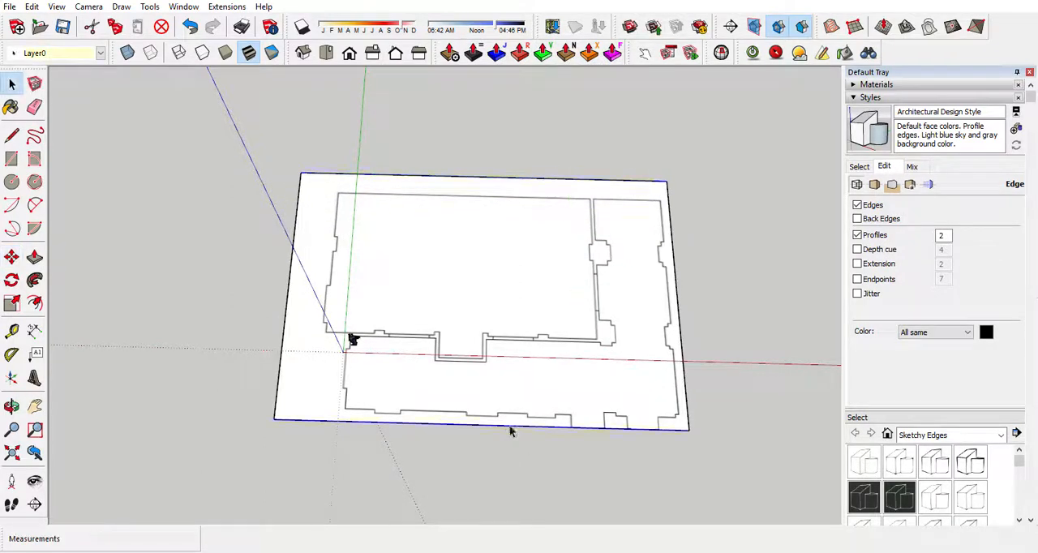
key(m)
click(510, 430)
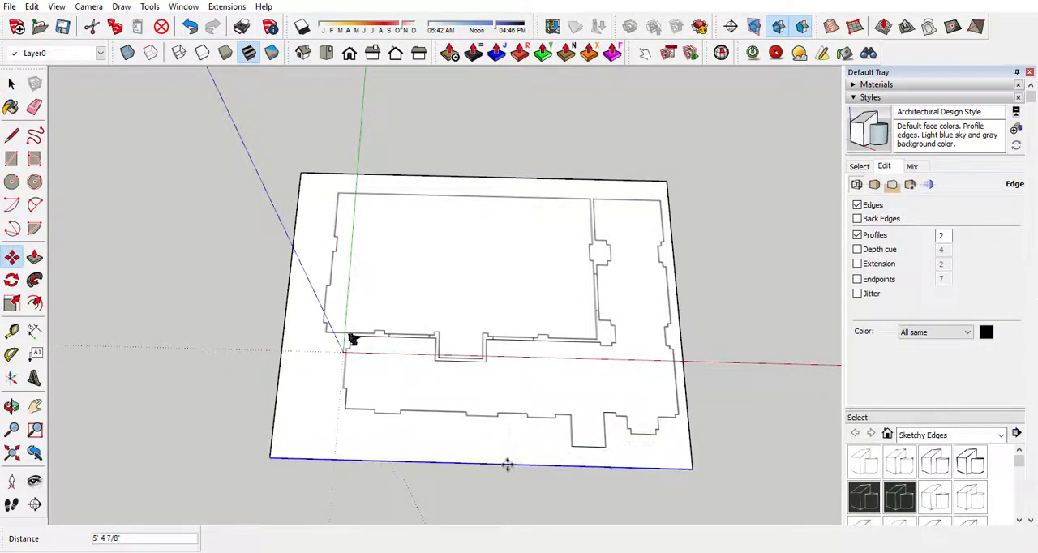
click(507, 463)
key(space)
Move the whole floor plan face with its edges about 22' 7" so it sits beyond the origin, clear of the figure.
double_click(503, 440)
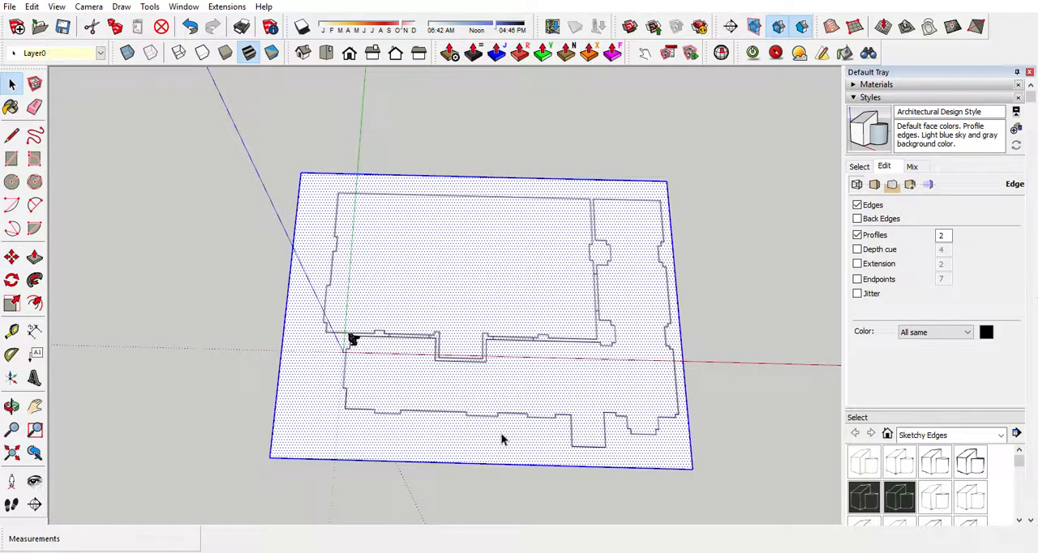
key(m)
click(455, 417)
click(547, 301)
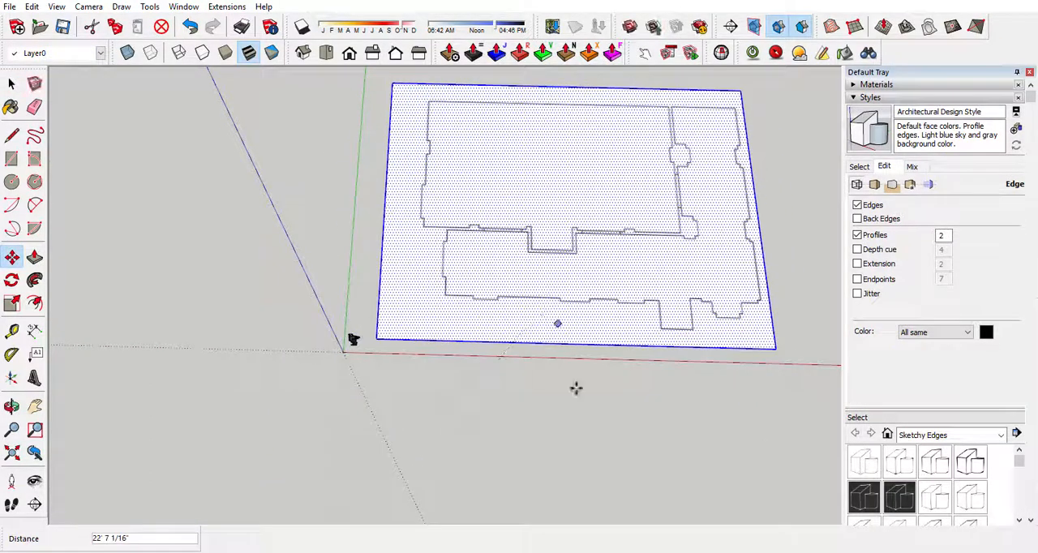
key(space)
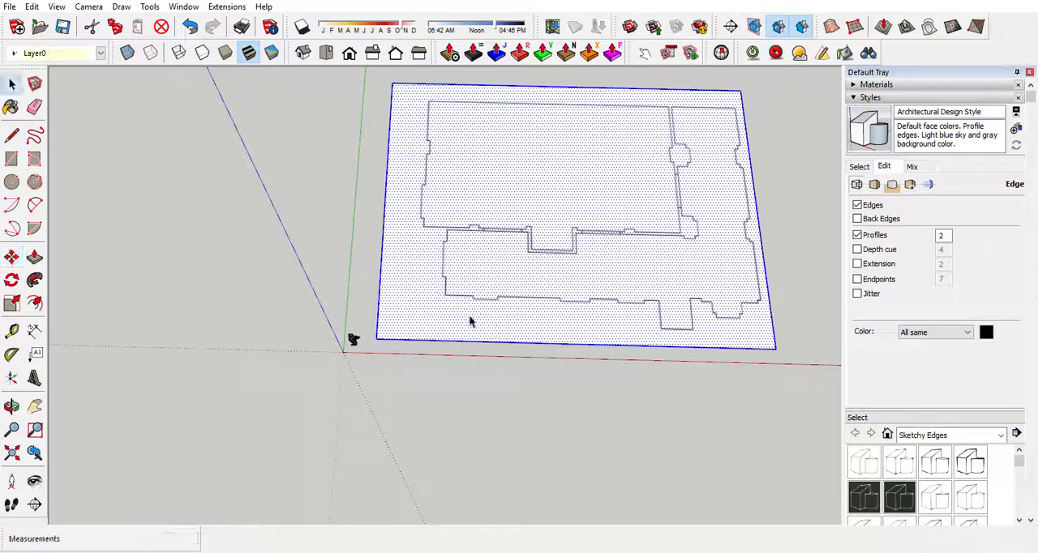
Make the selected floor plan face a component named plan.
right_click(528, 302)
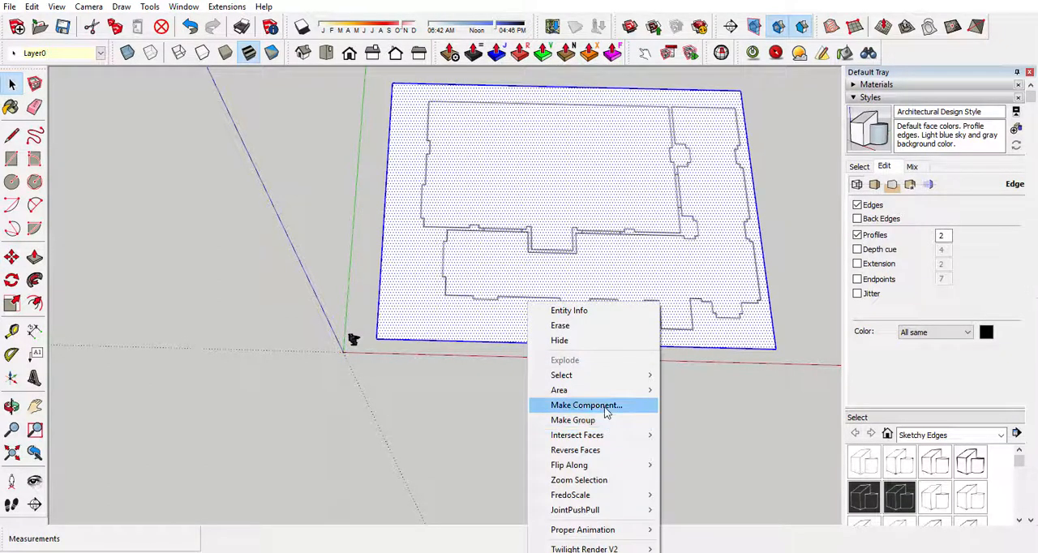
click(607, 406)
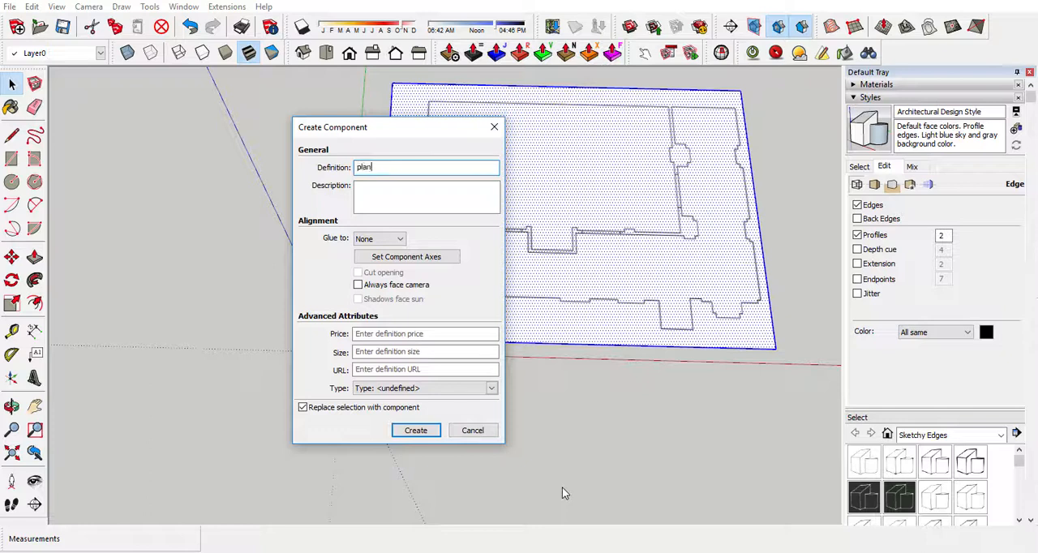
text(plan)
click(413, 430)
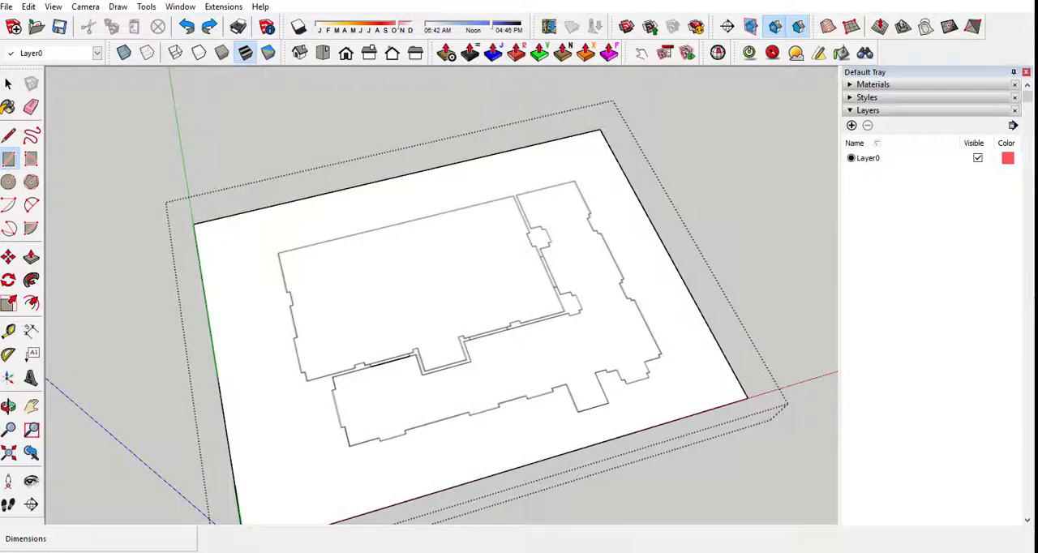
Place Tape Measure guides along the ballroom's left wall, about 12' 6" from the plan's left edge, and its right wall, about 40' further.
click(8, 331)
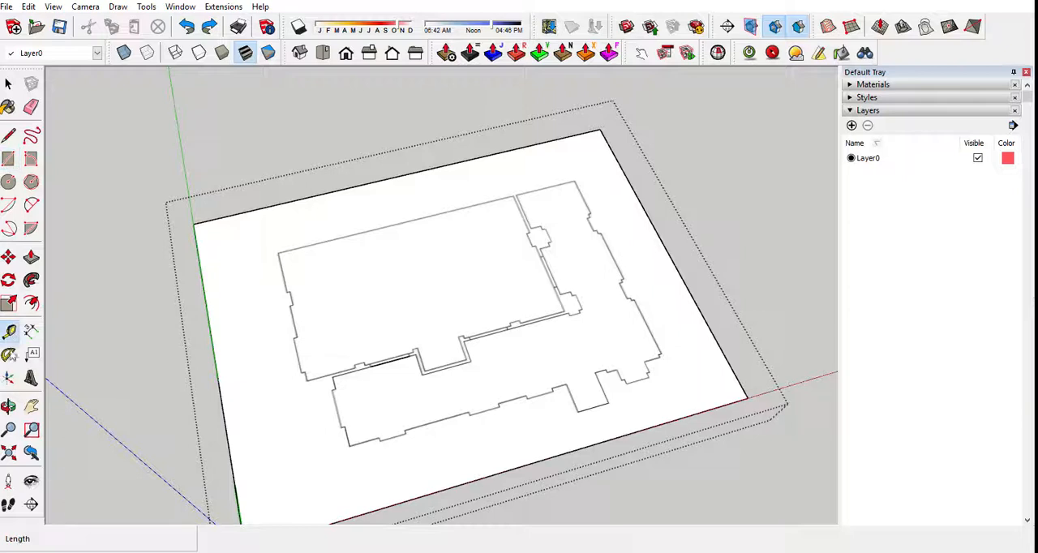
click(199, 261)
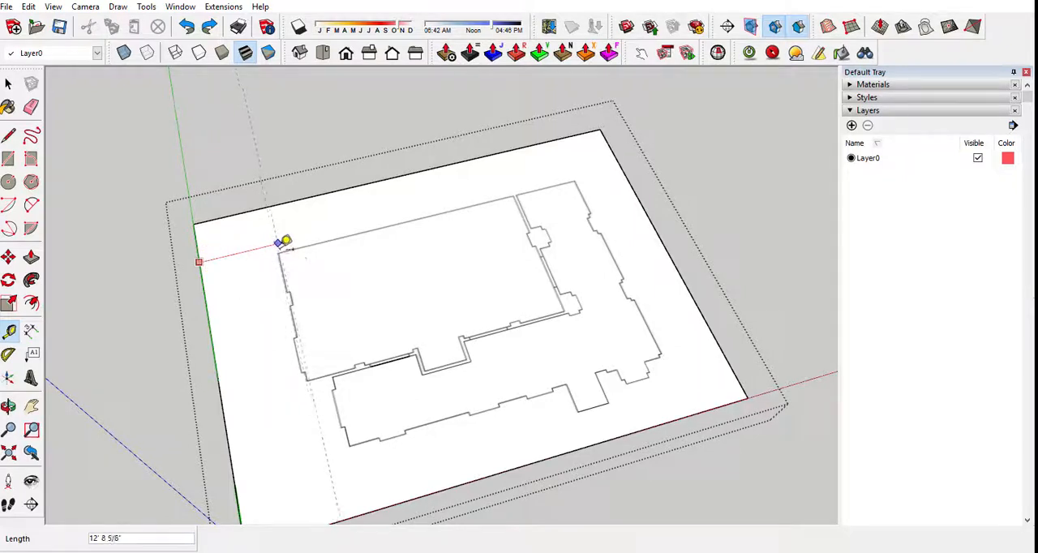
scroll(283, 242, up, 6)
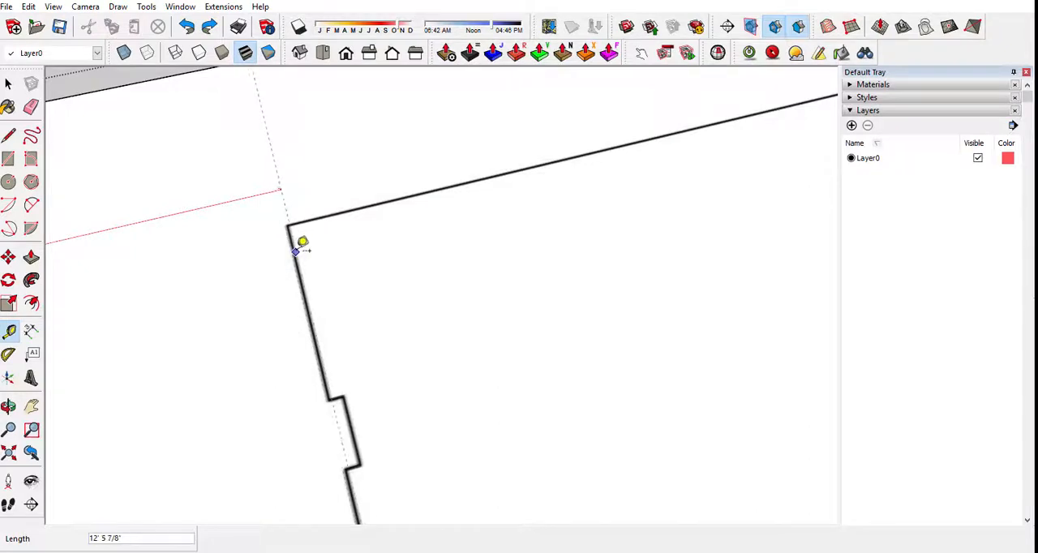
scroll(296, 244, down, 6)
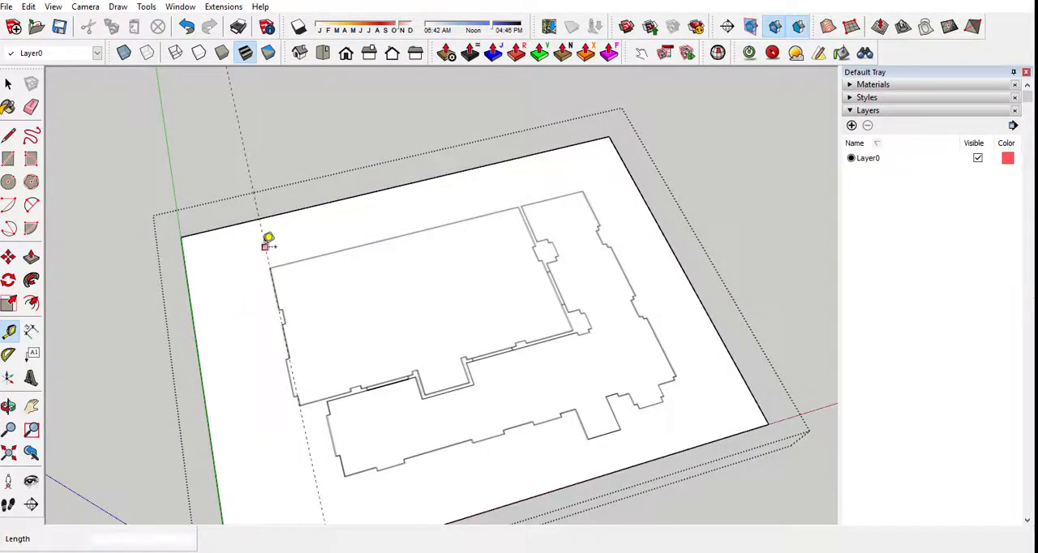
click(276, 244)
scroll(529, 194, up, 8)
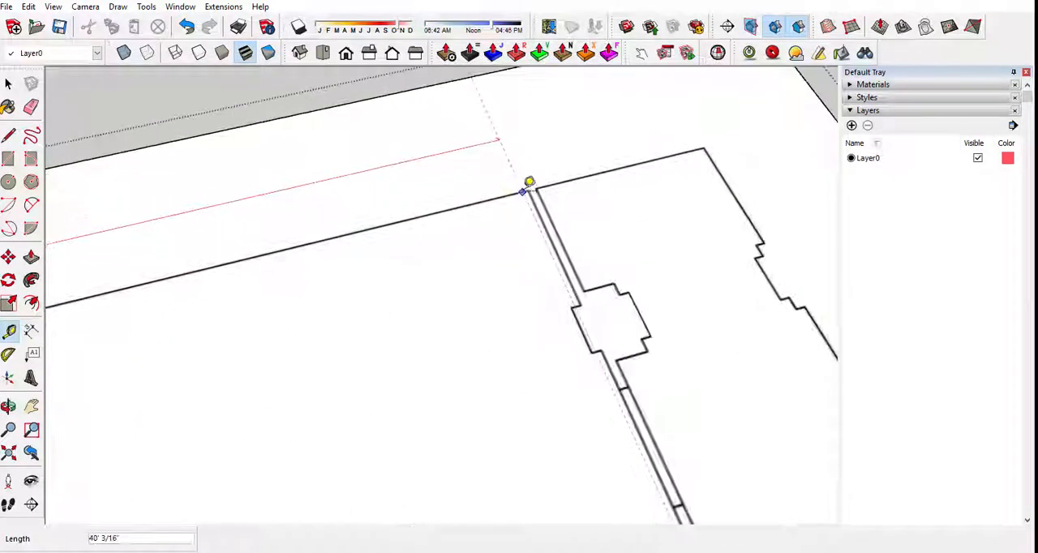
scroll(535, 182, down, 6)
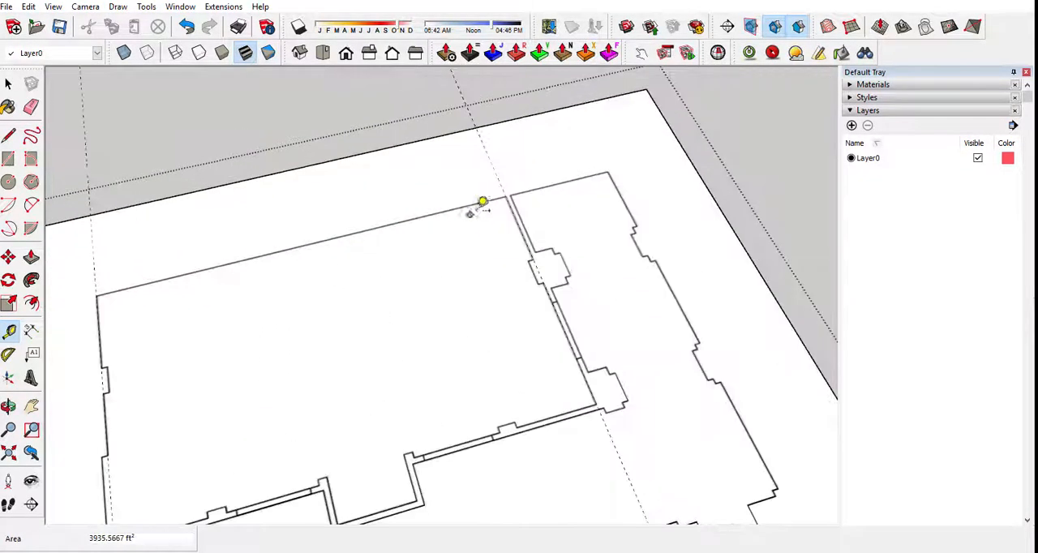
Place guides along the ballroom's back wall, about 9' 8" from the plan's back edge, and its front wall, about 23' 5" further.
scroll(378, 215, up, 6)
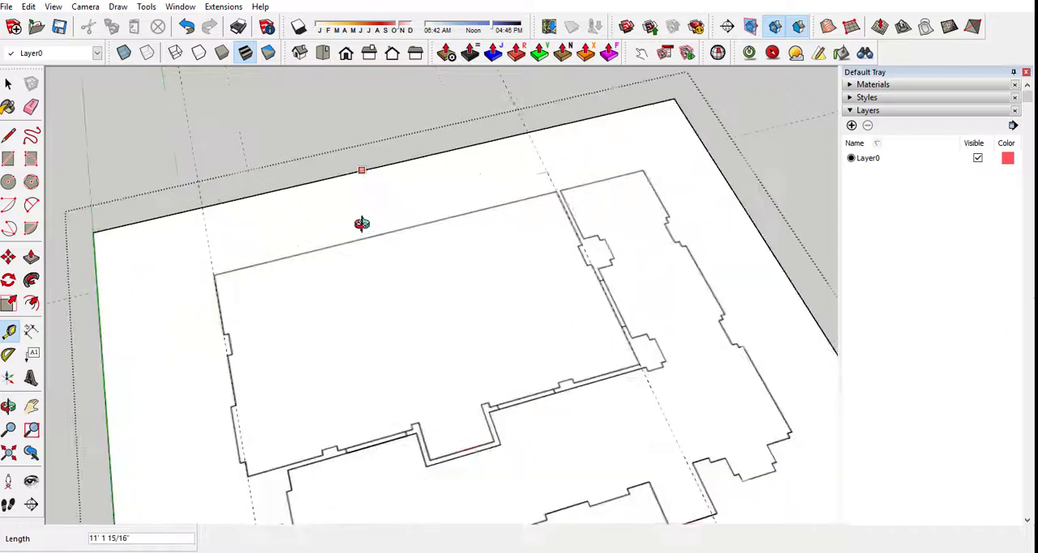
click(359, 143)
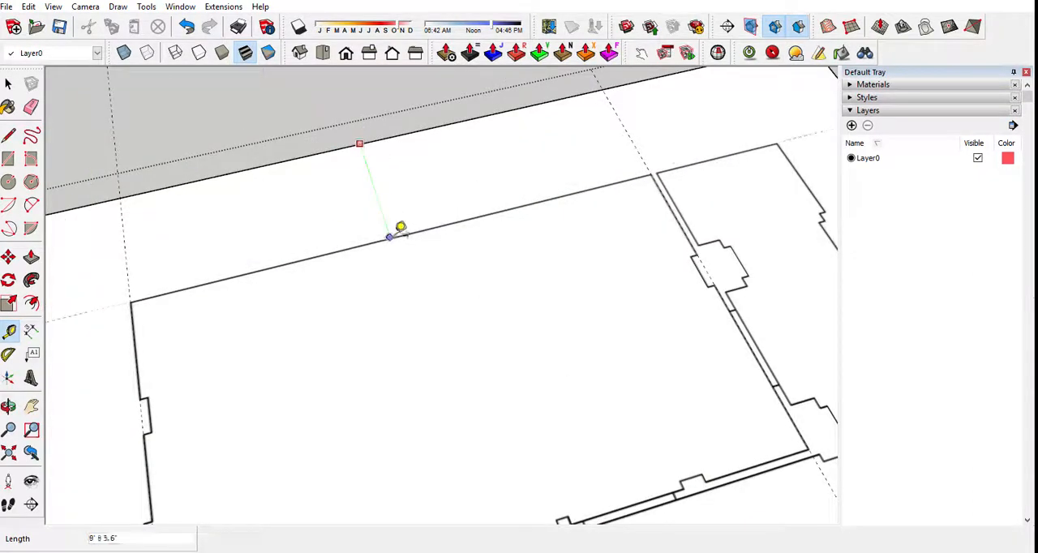
scroll(336, 174, down, 5)
click(156, 258)
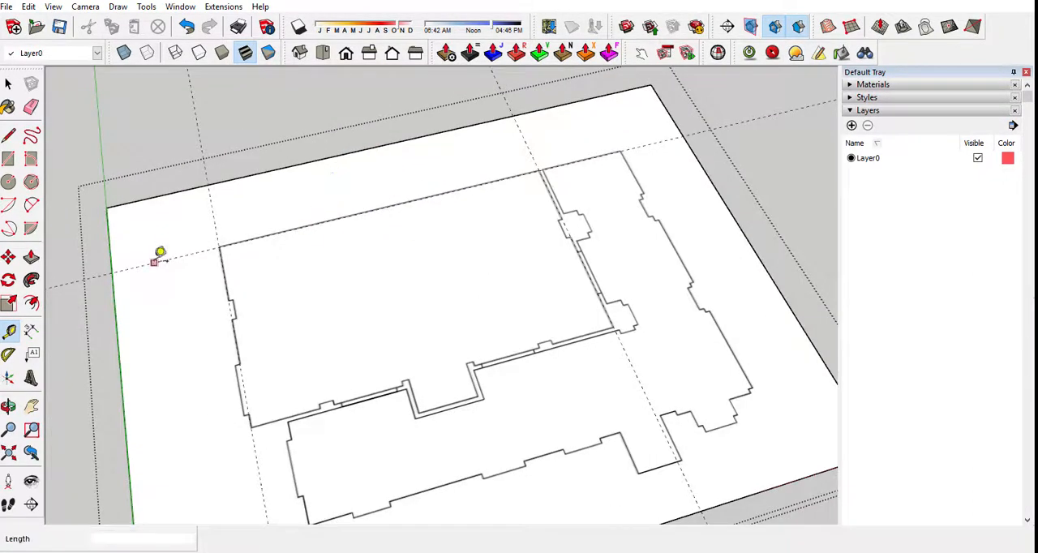
scroll(187, 382, up, 5)
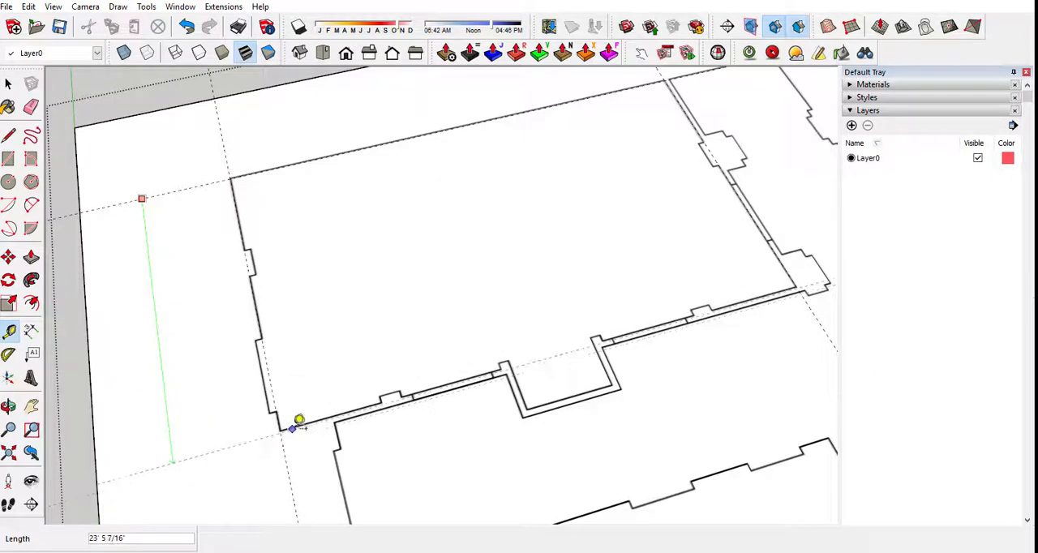
click(297, 424)
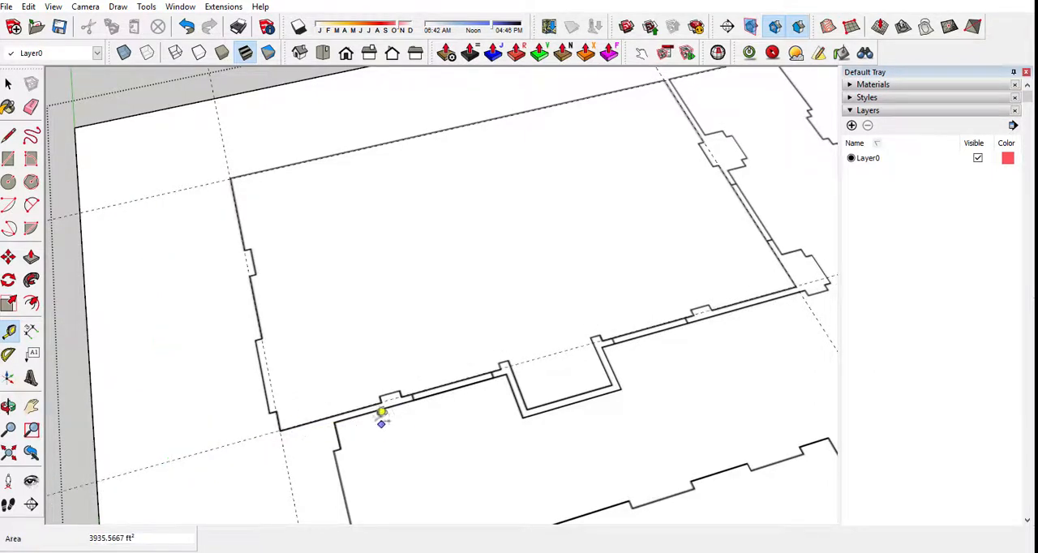
scroll(400, 391, down, 3)
scroll(572, 385, up, 6)
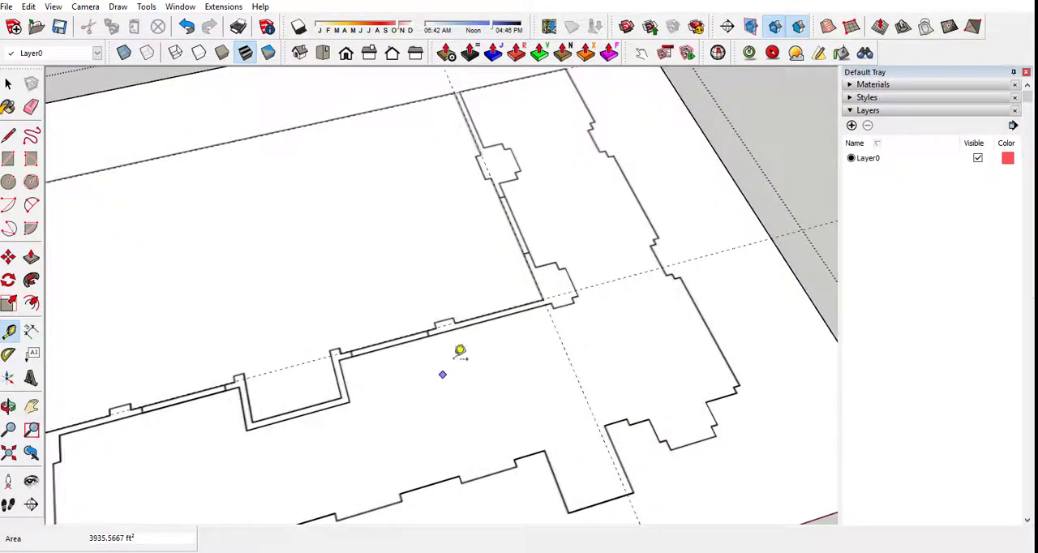
Offset two guides from the ballroom's left wall guide: one about 6" inward along the projecting wall face, one outward along the recessed wall face.
scroll(460, 351, down, 3)
scroll(203, 378, up, 4)
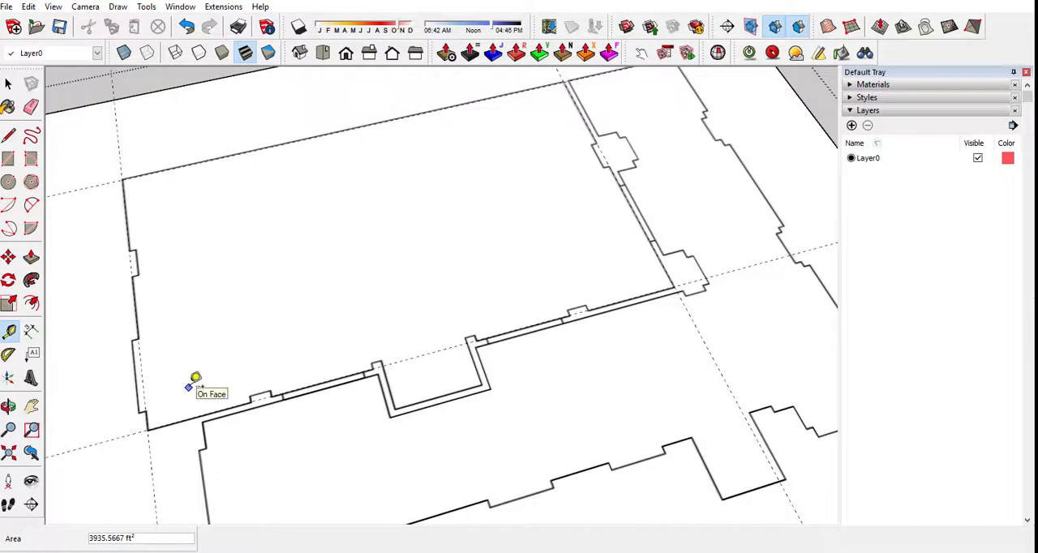
scroll(183, 369, up, 1)
scroll(121, 244, up, 5)
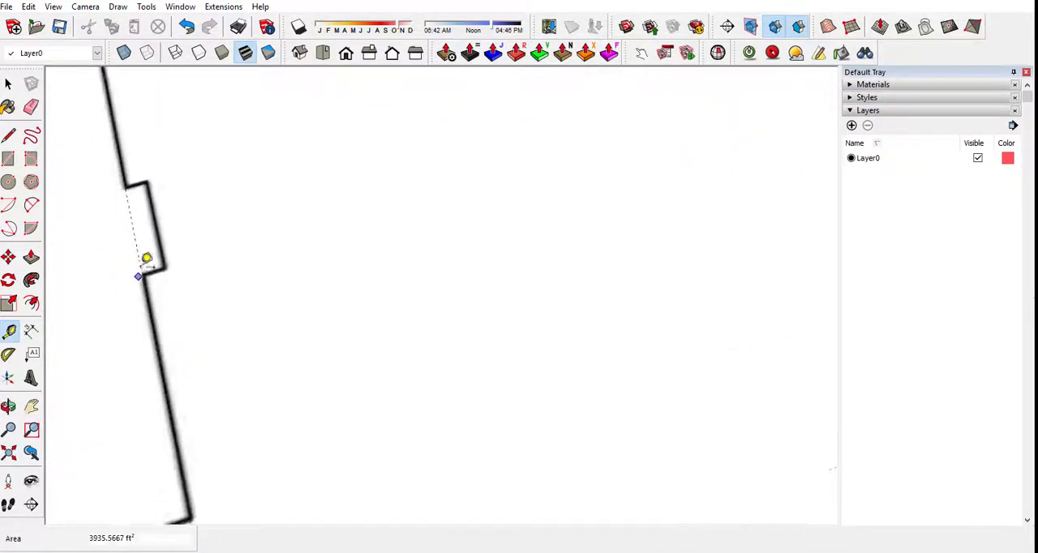
click(133, 231)
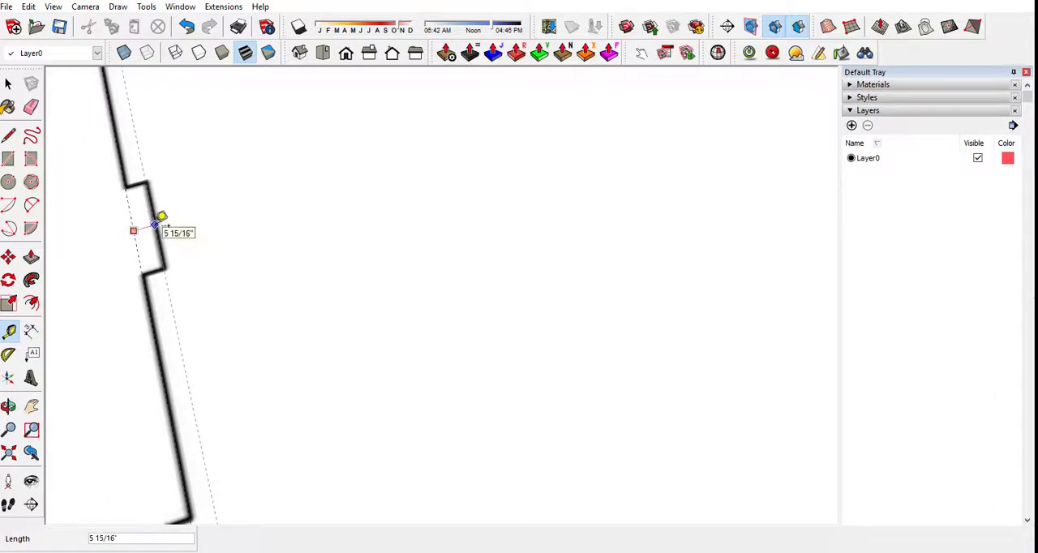
key(Return)
scroll(227, 189, down, 6)
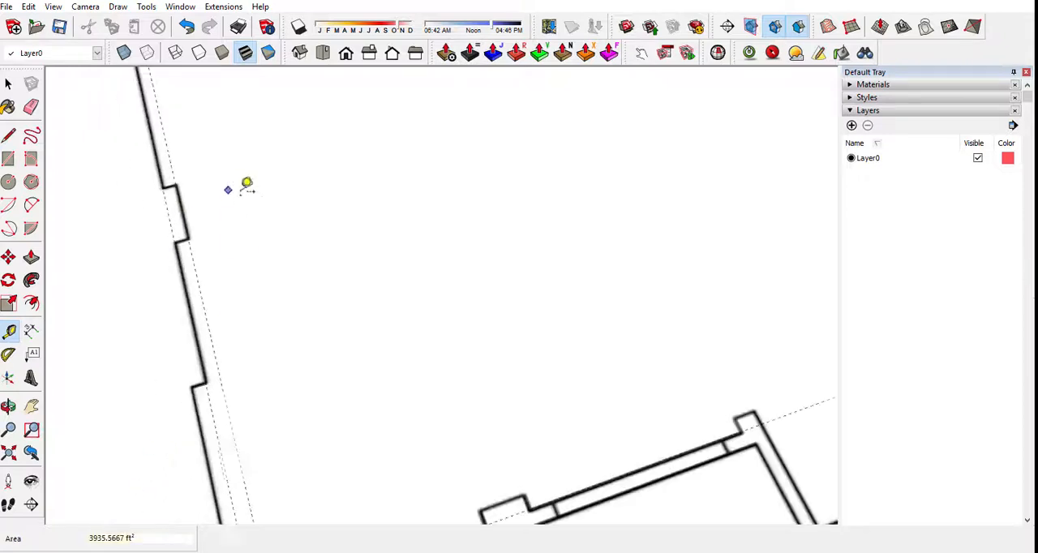
scroll(219, 354, up, 3)
click(222, 380)
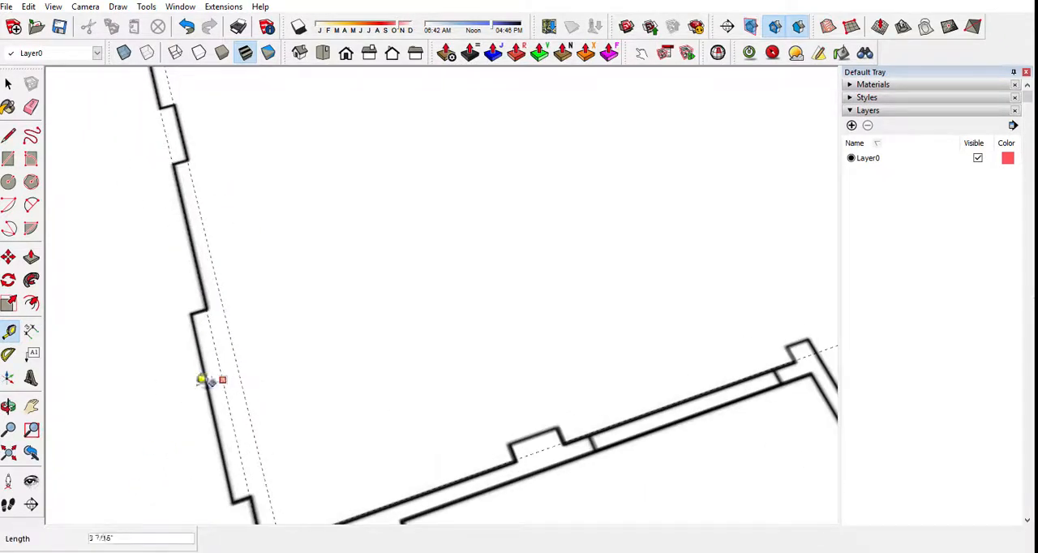
key(Return)
scroll(183, 386, down, 5)
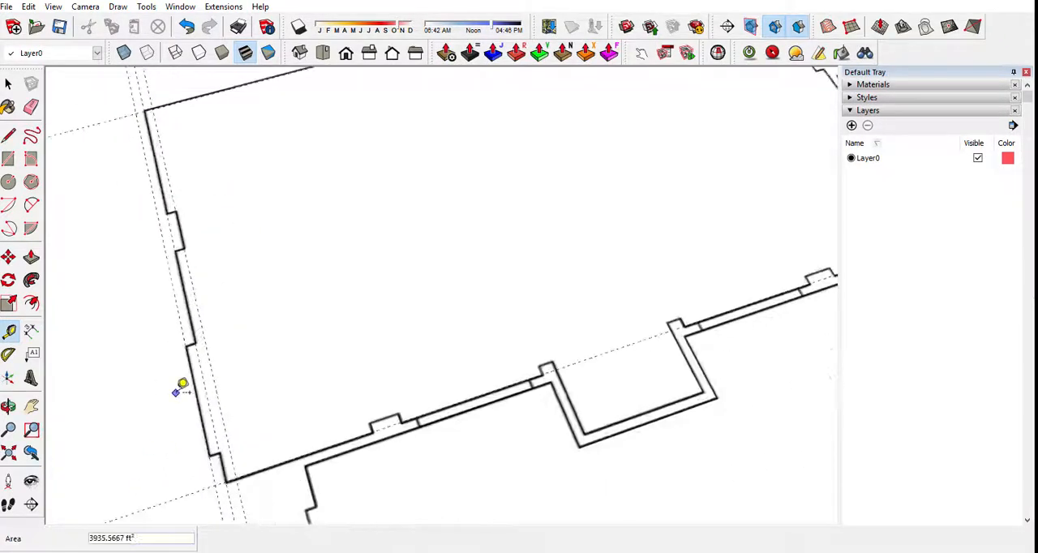
Offset a guide 6" inward from the ballroom's right wall guide to mark the face of the wall projection.
scroll(294, 251, up, 3)
scroll(600, 162, up, 4)
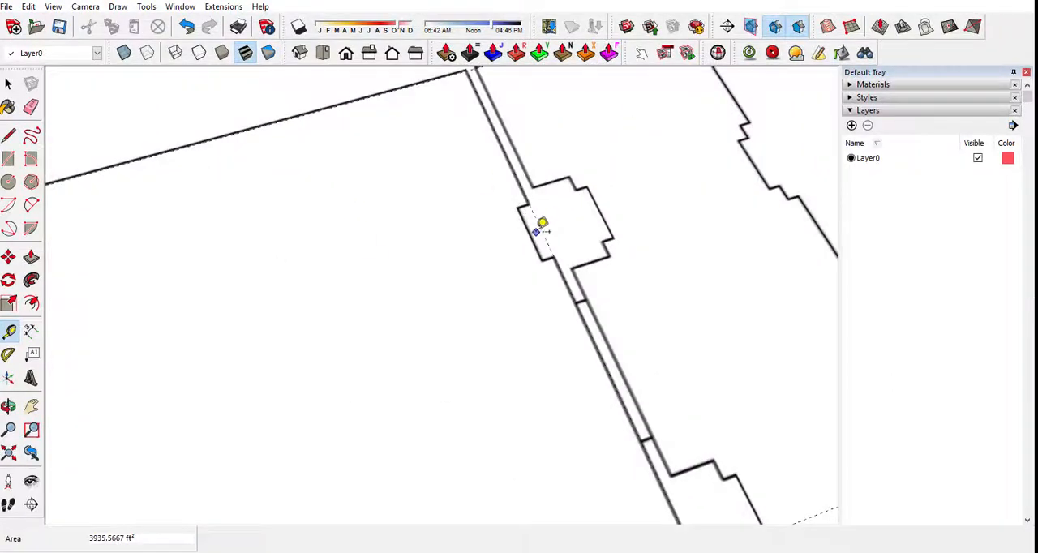
click(541, 229)
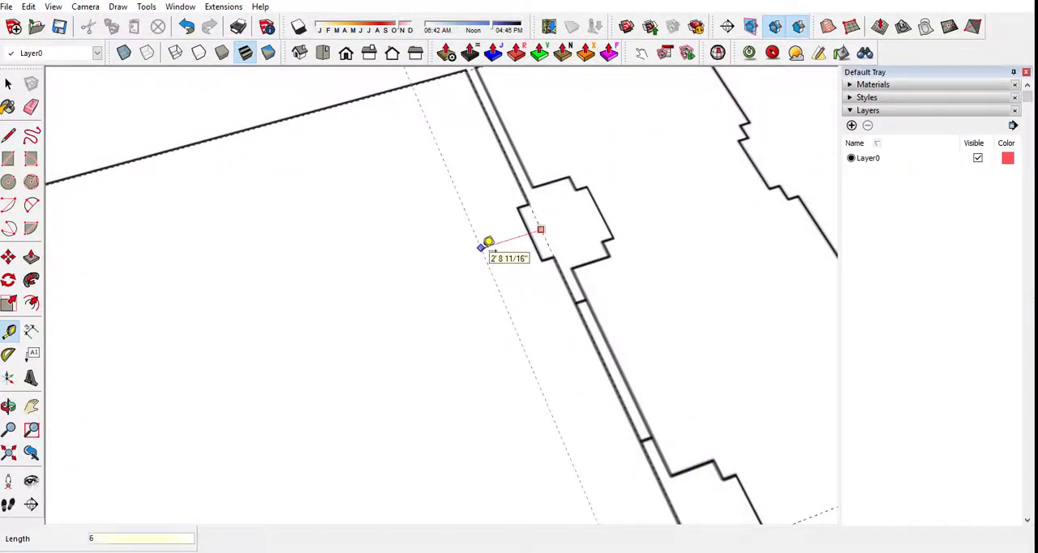
key(Return)
scroll(446, 230, down, 5)
scroll(455, 391, up, 4)
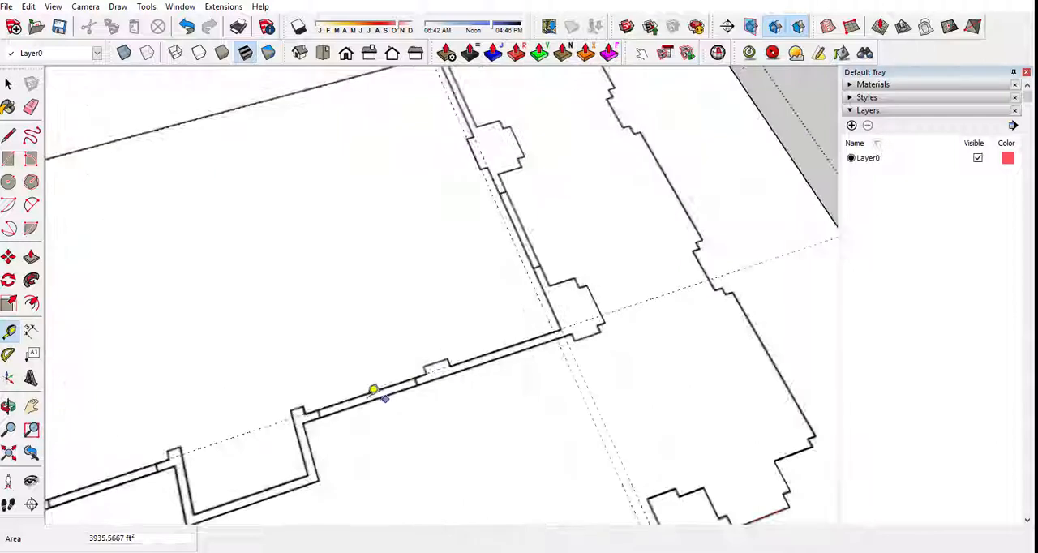
Offset a guide inward from the ballroom's front wall guide to mark the faces of its small projections.
click(366, 391)
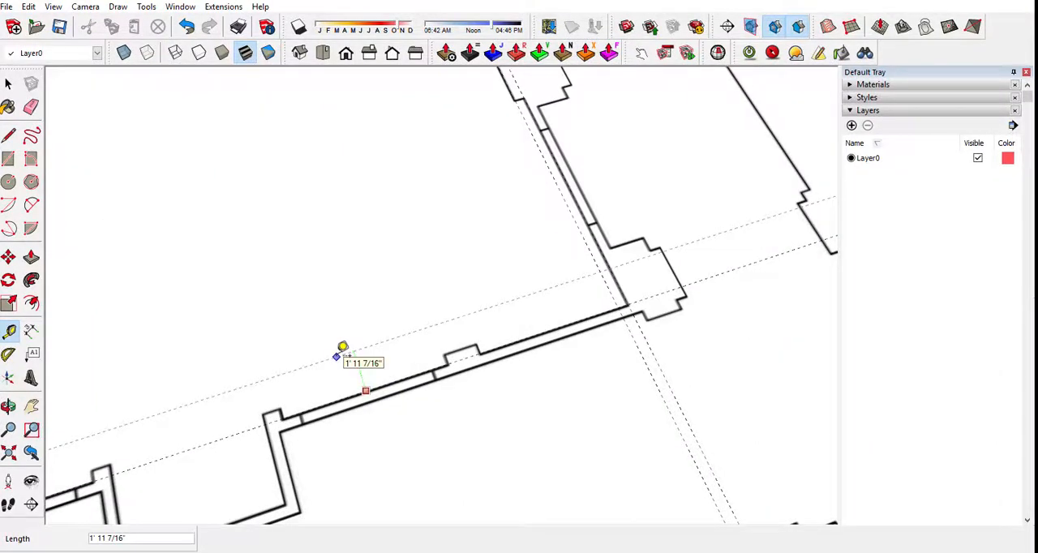
key(Return)
scroll(459, 412, down, 6)
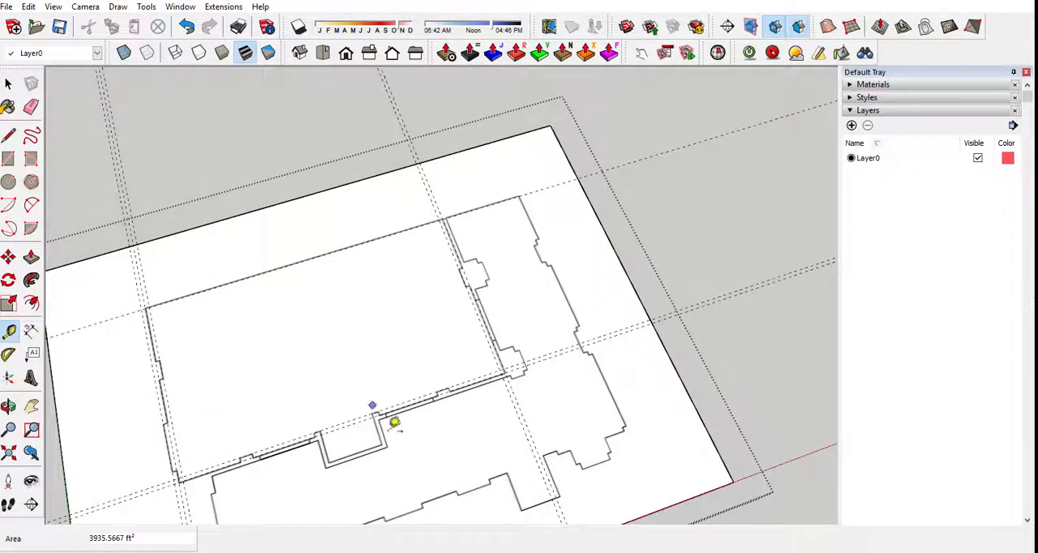
Place a guide along the inner face of the front wall's alcove, about 3' 7" outward from the front wall guide.
scroll(439, 477, up, 4)
scroll(378, 476, up, 2)
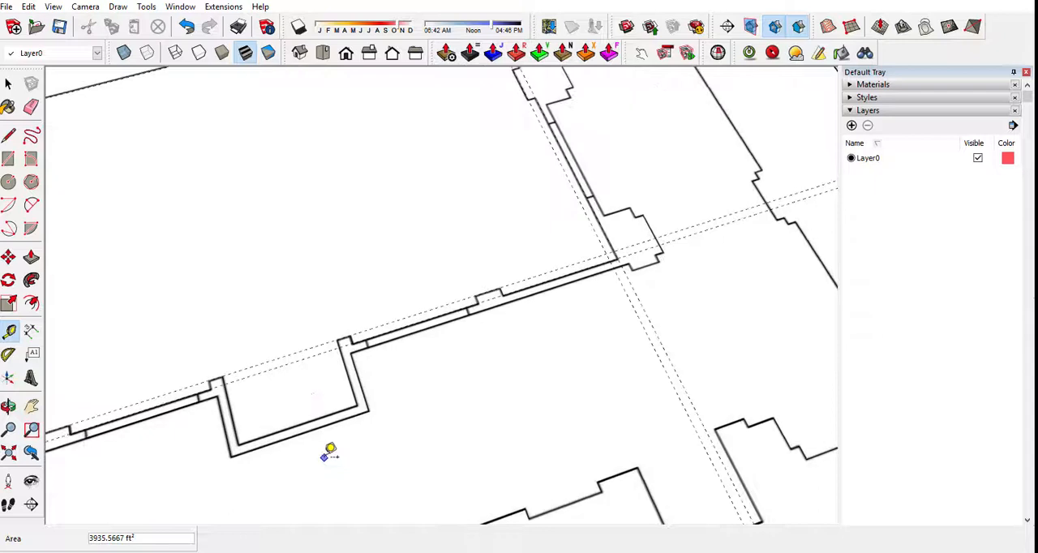
click(263, 371)
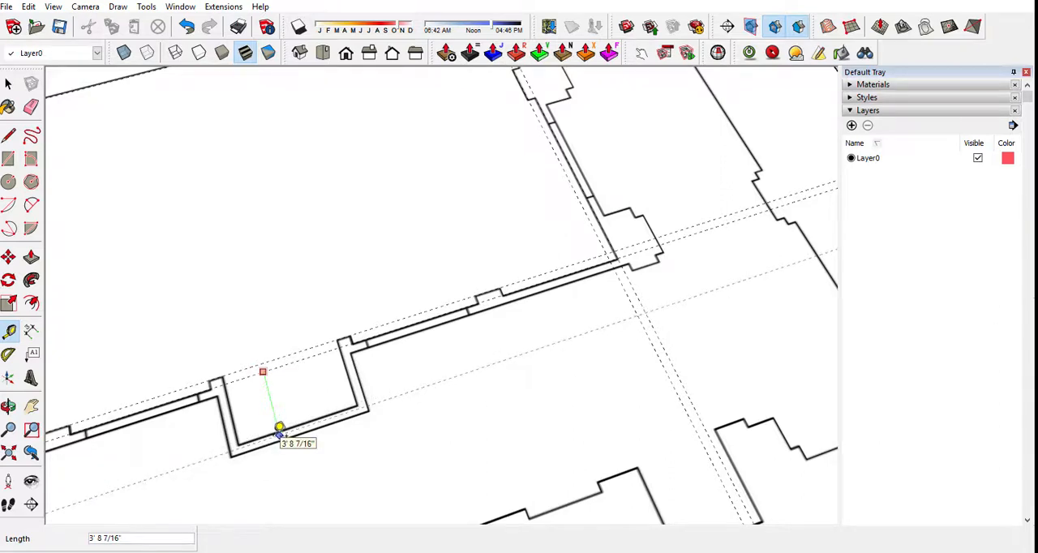
scroll(279, 428, up, 3)
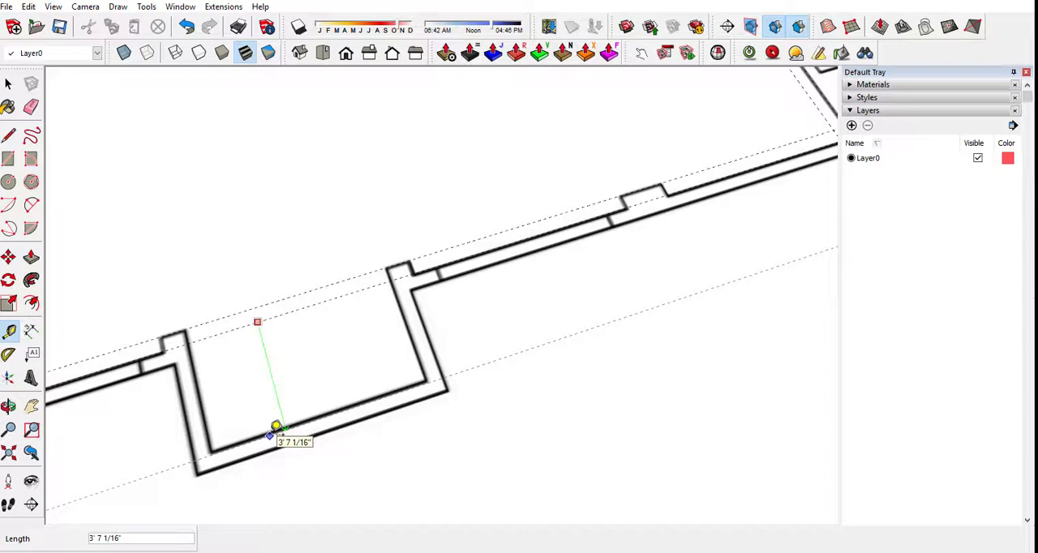
scroll(276, 426, down, 6)
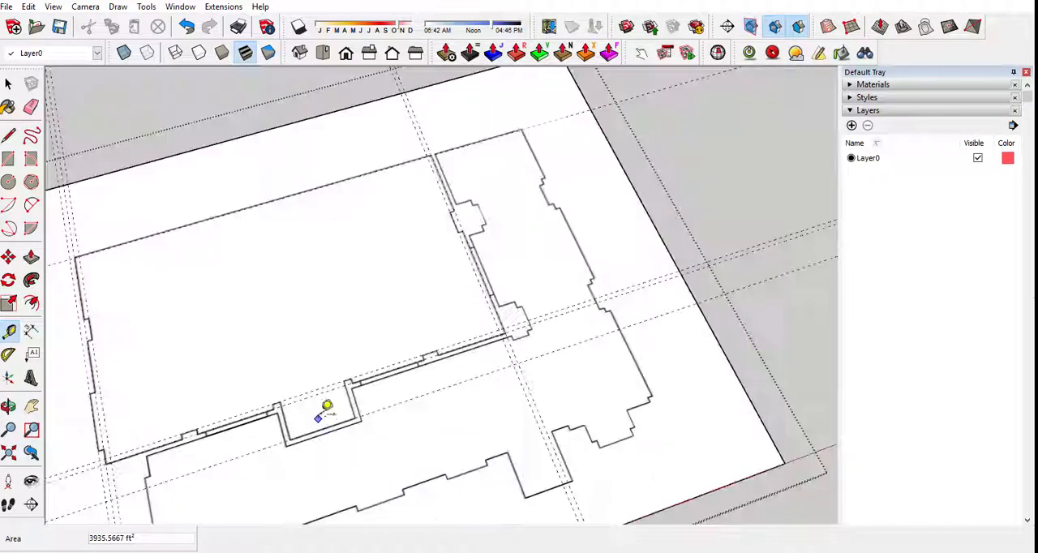
Place a guide 7' 10" from the back wall guide, aligned with the near side of the right wall's projection.
scroll(435, 144, up, 5)
scroll(482, 389, down, 4)
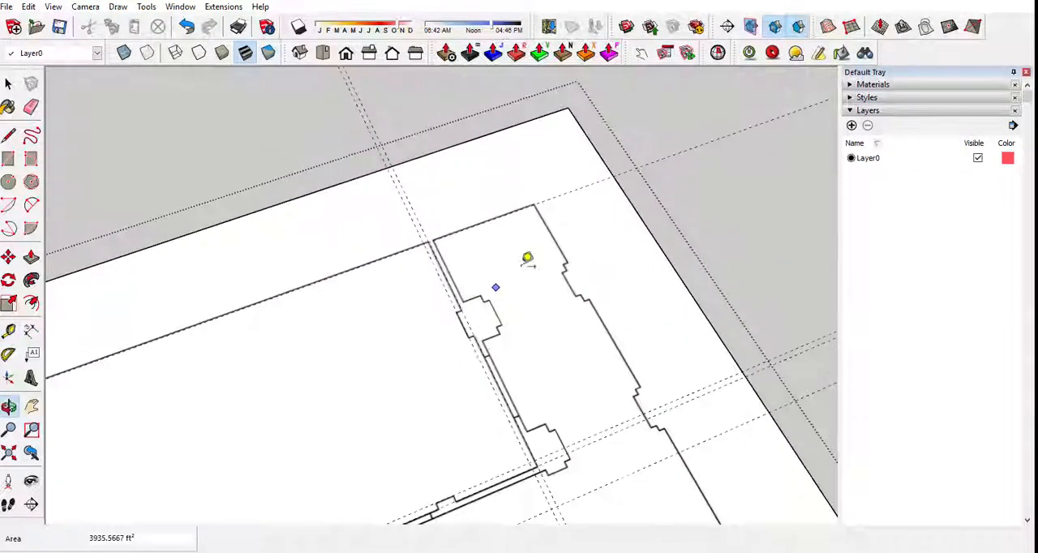
mouse_move(528, 260)
middle_down()
mouse_move(398, 394)
mouse_move(537, 370)
middle_up()
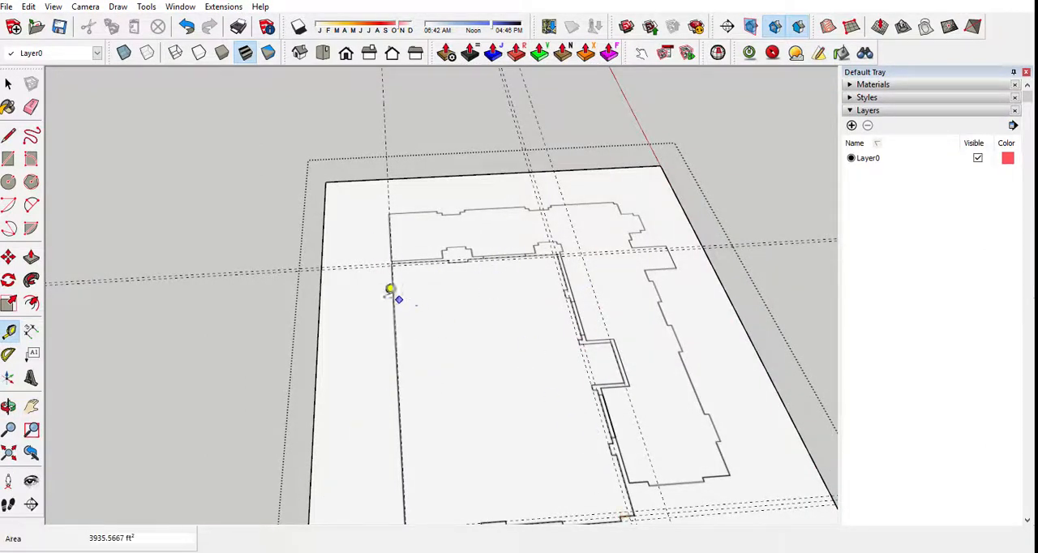
scroll(398, 324, down, 3)
scroll(401, 276, up, 3)
scroll(397, 271, up, 2)
scroll(393, 267, up, 1)
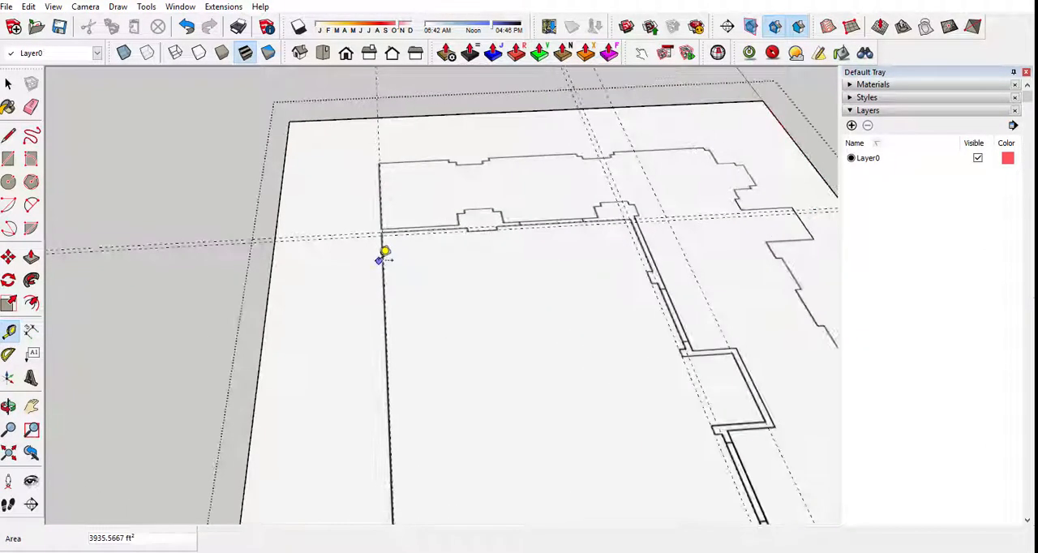
click(382, 256)
scroll(433, 243, up, 2)
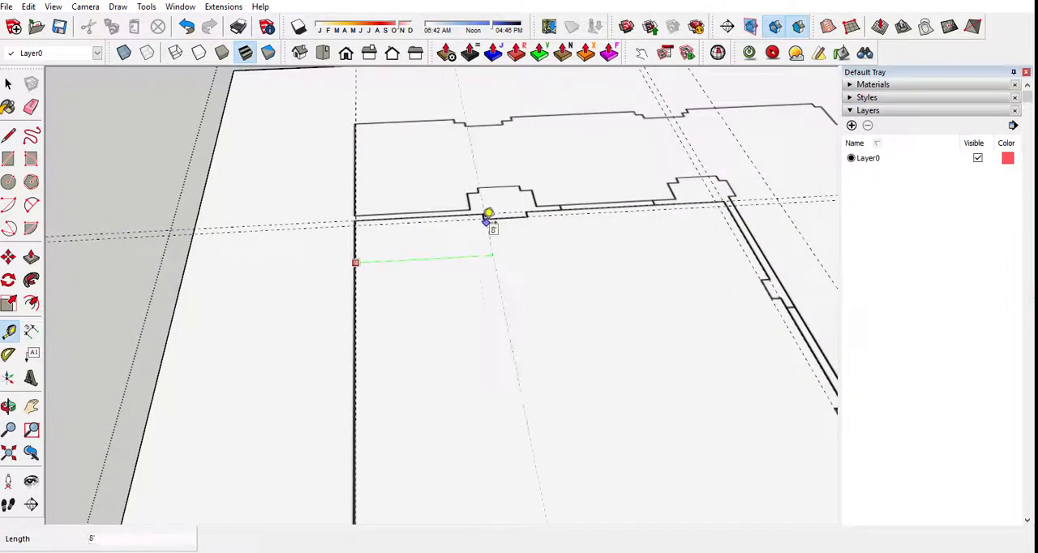
scroll(488, 215, up, 2)
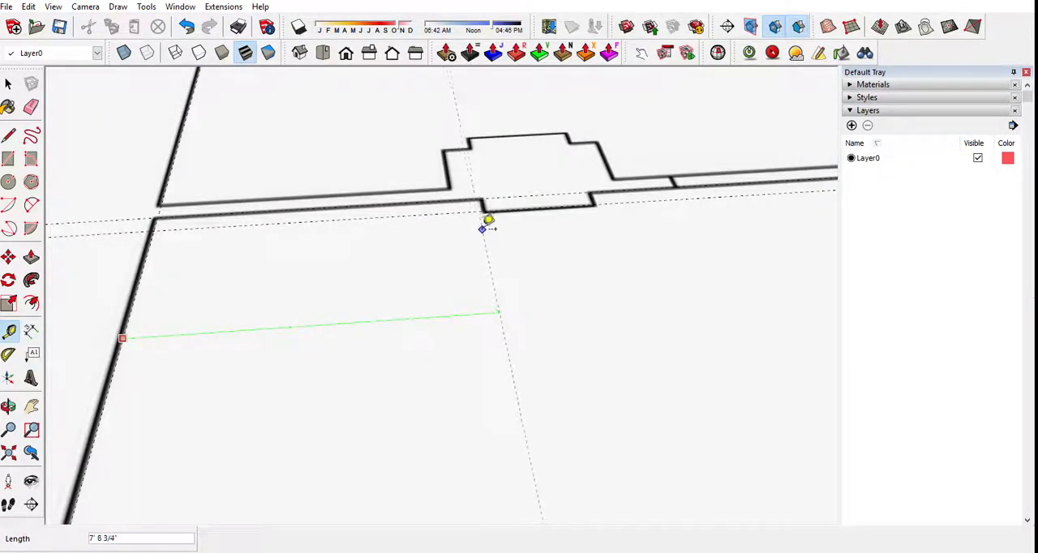
scroll(494, 226, up, 2)
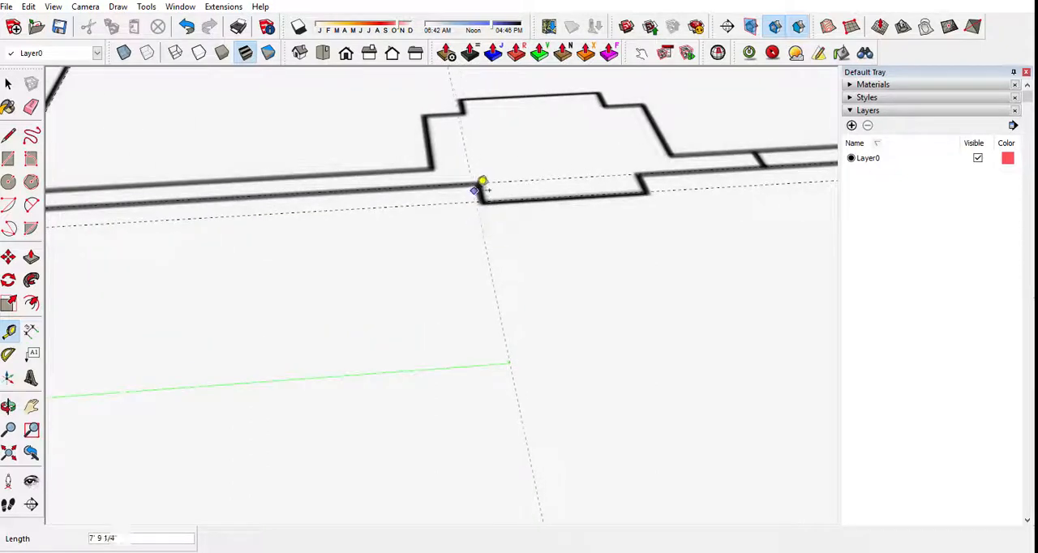
scroll(481, 188, up, 4)
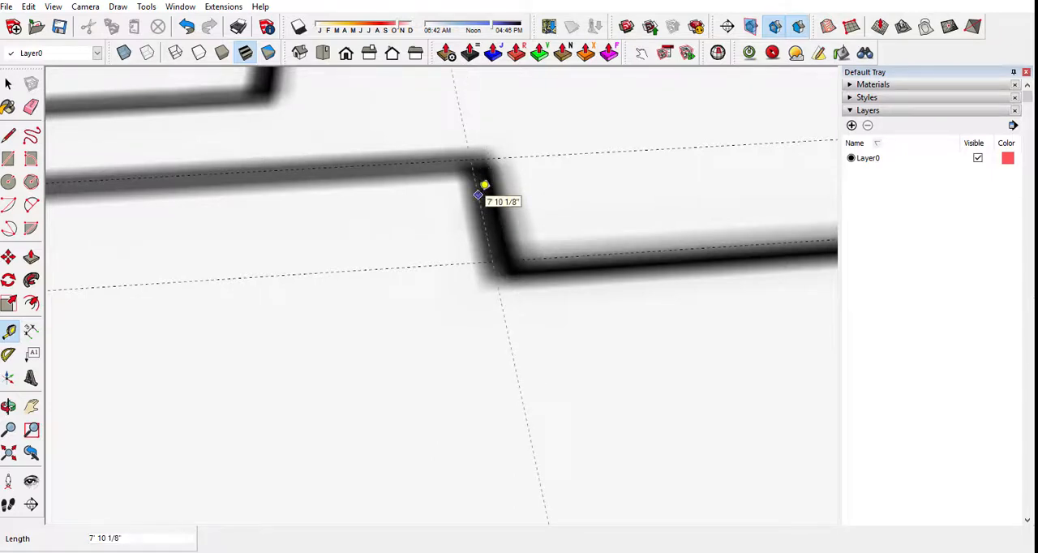
scroll(479, 194, down, 5)
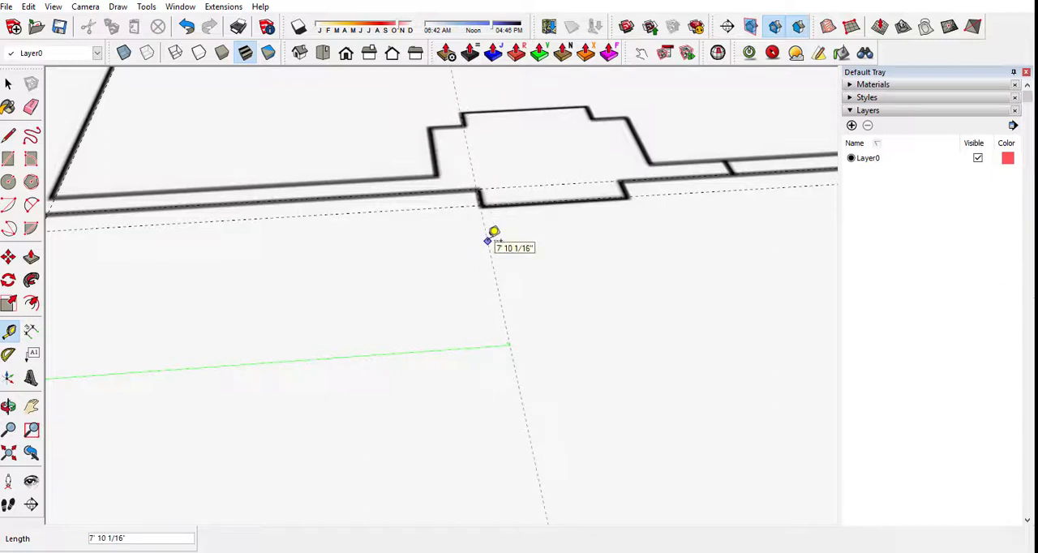
key(Return)
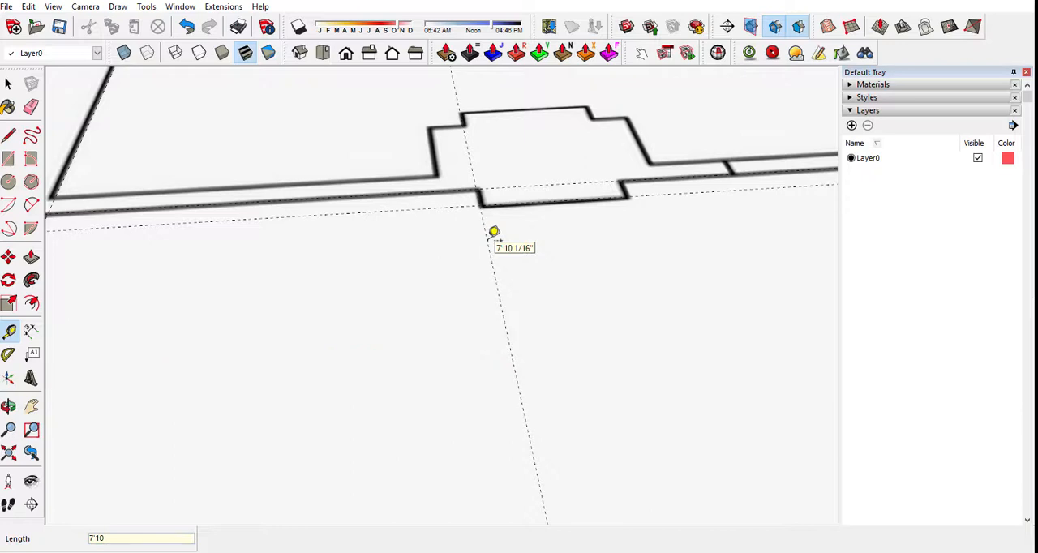
Place another guide on the far side of the right wall's projection, about 2' 10" from its near-side guide.
click(490, 256)
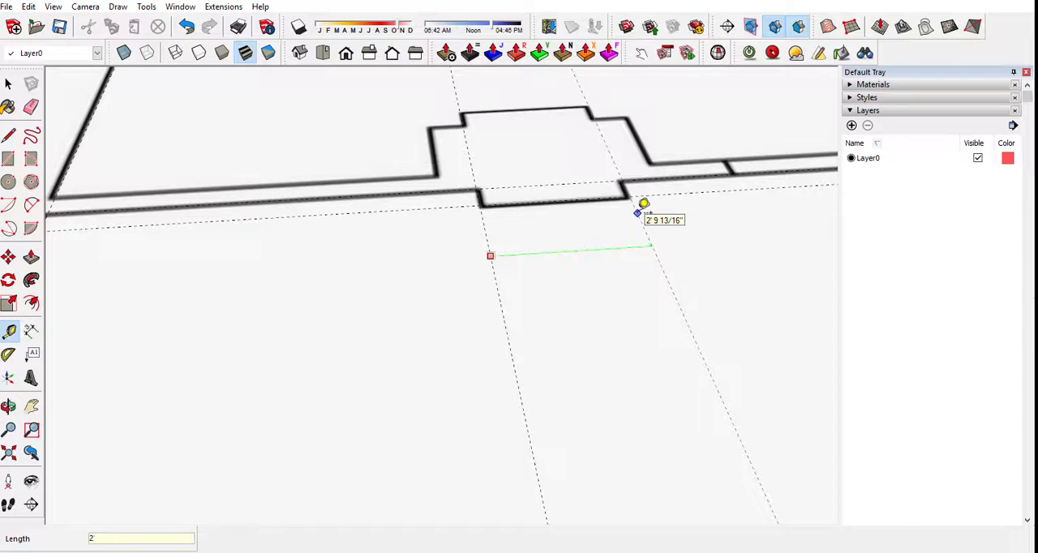
key(Return)
scroll(510, 217, down, 3)
Place a guide about 6' 8" from the inner right wall guide, on the near side of the front wall's first projection.
middle_drag(392, 215, 257, 218)
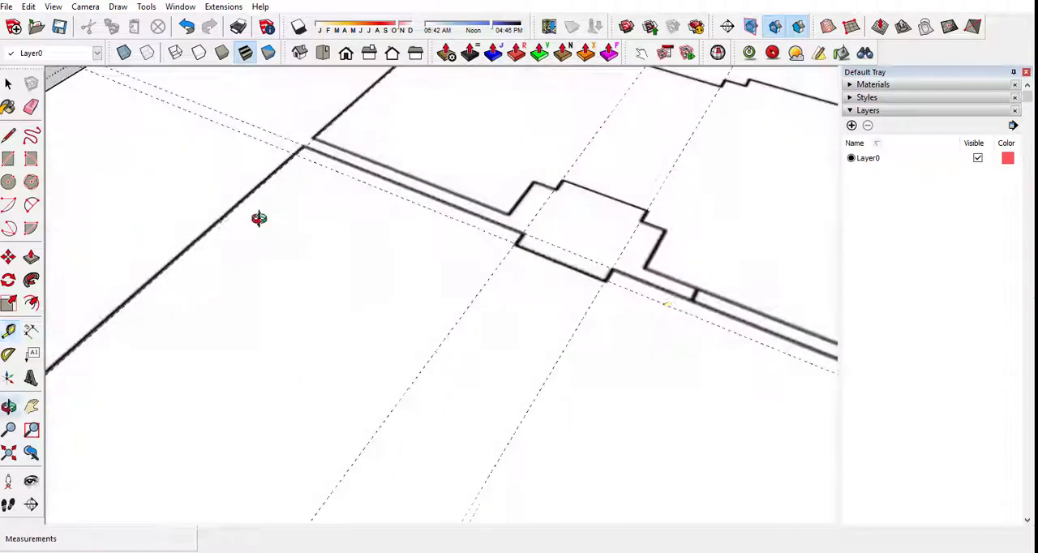
scroll(561, 255, up, 2)
scroll(558, 243, up, 2)
scroll(220, 255, up, 1)
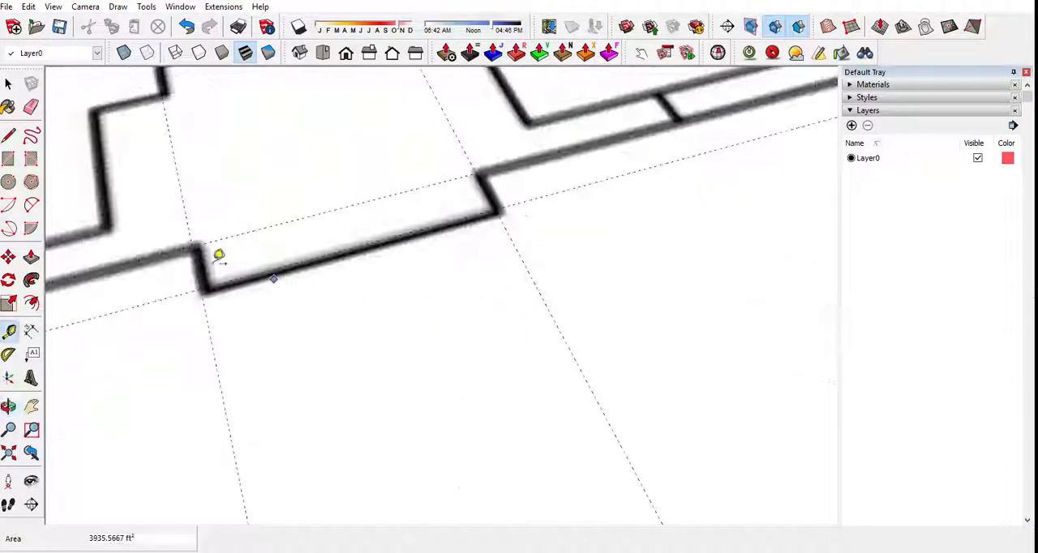
scroll(105, 268, up, 2)
scroll(267, 268, down, 2)
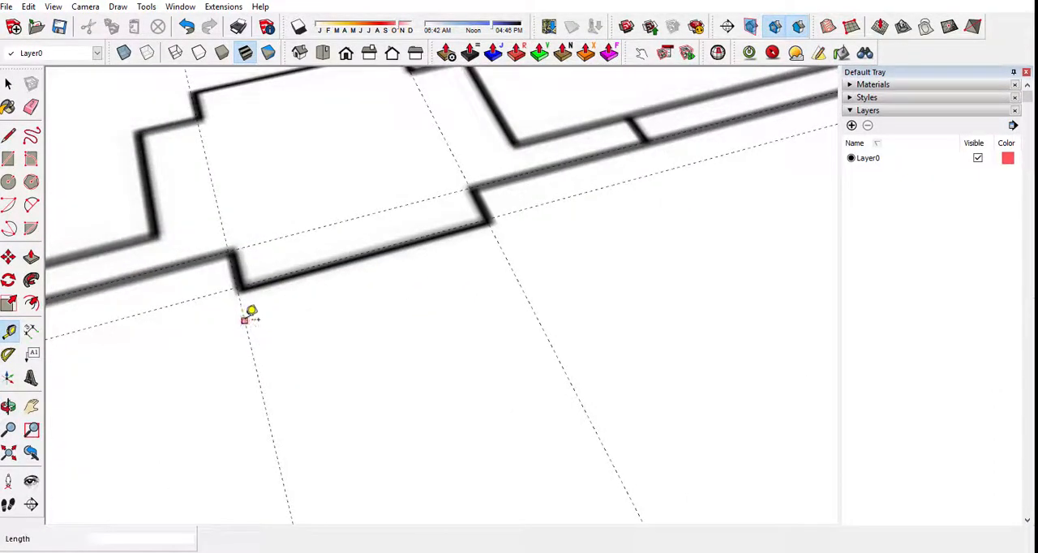
scroll(308, 301, down, 5)
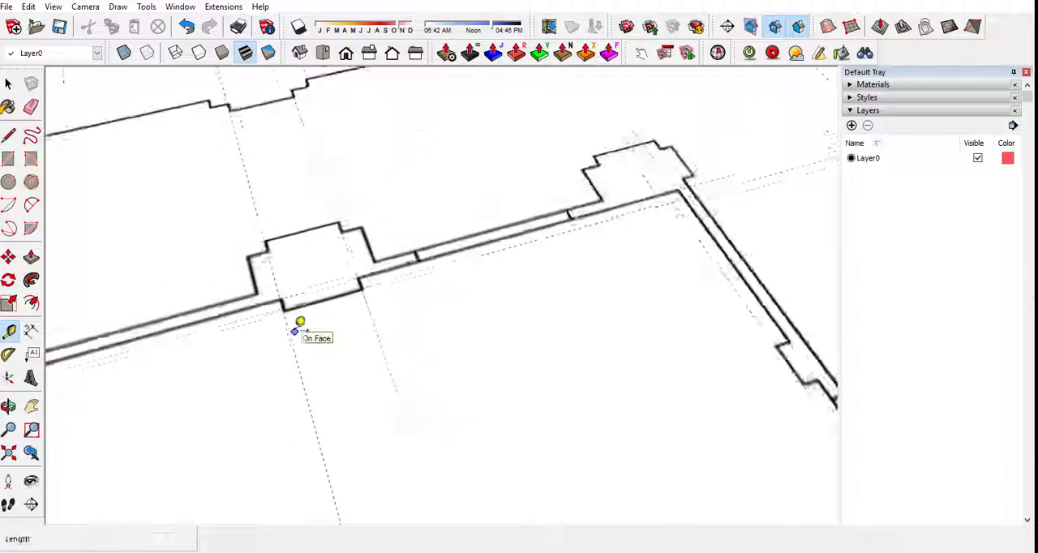
scroll(554, 396, up, 4)
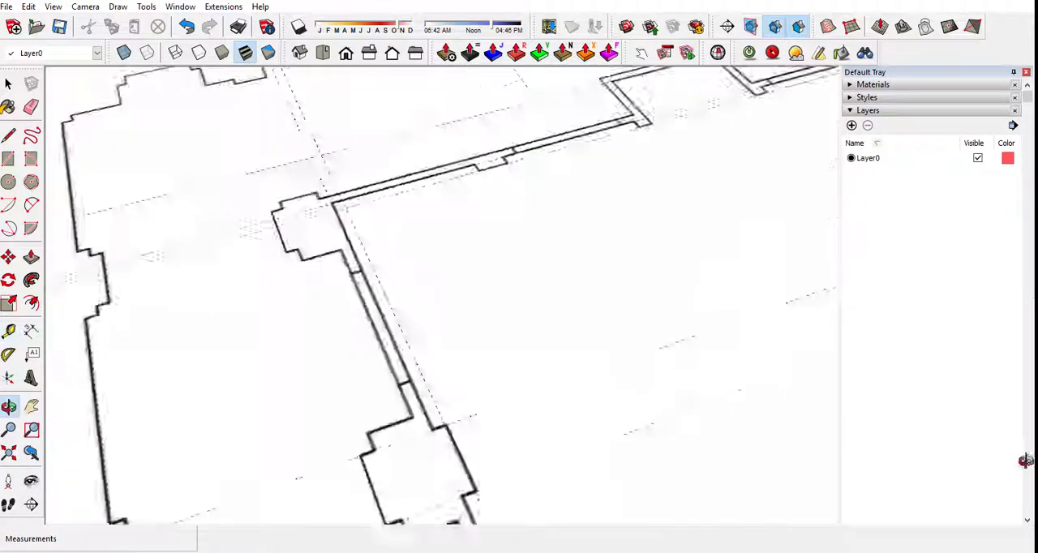
click(332, 233)
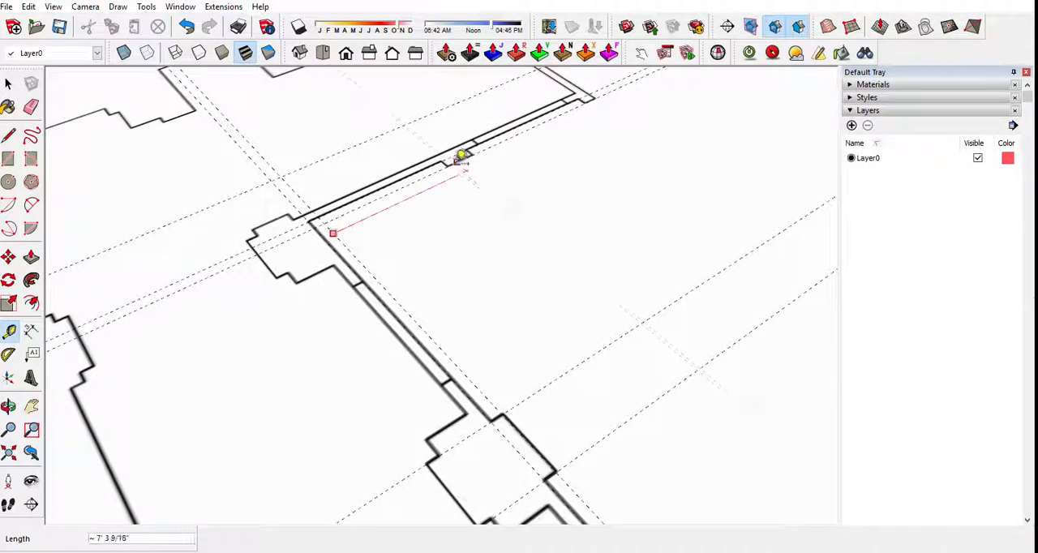
scroll(442, 163, up, 3)
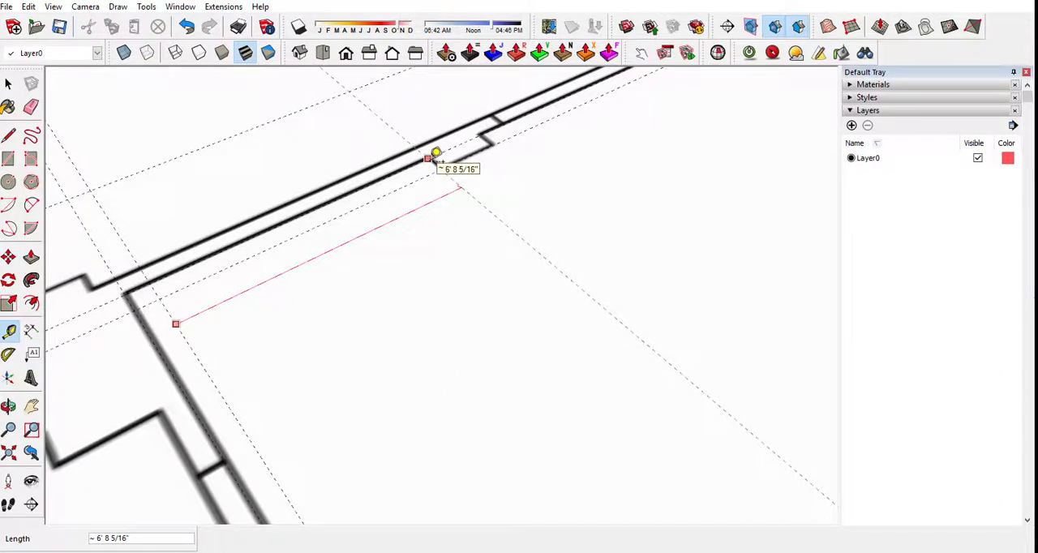
key(Return)
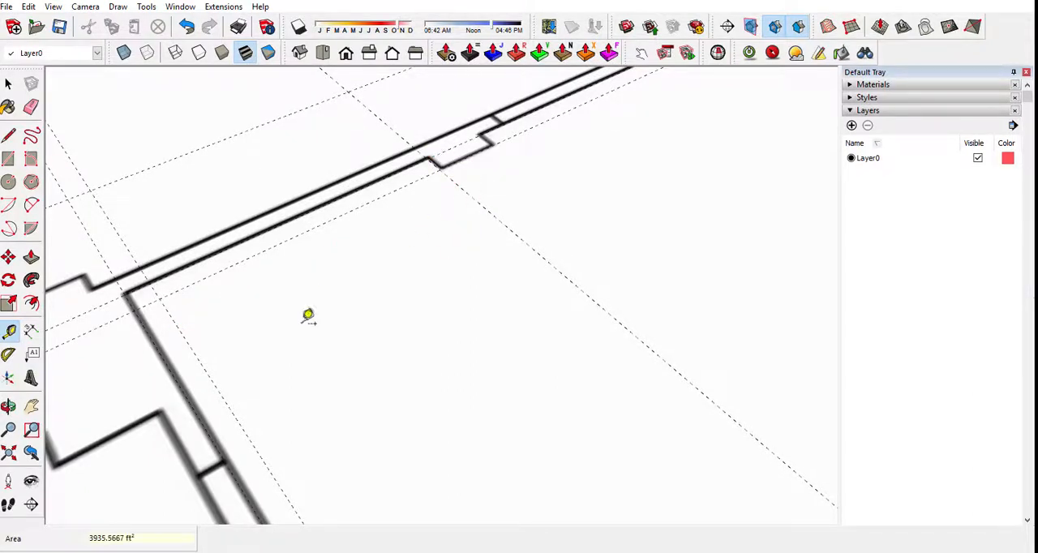
Place a guide on the far side of the front wall's first projection, about 1' 7" from its near-side guide.
scroll(493, 202, up, 3)
click(503, 205)
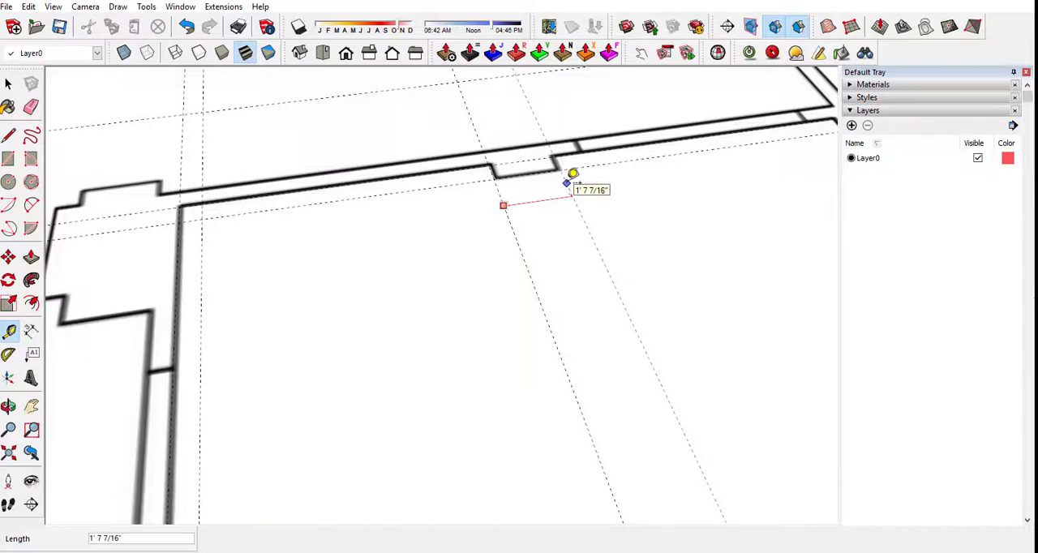
key(Return)
scroll(570, 182, down, 3)
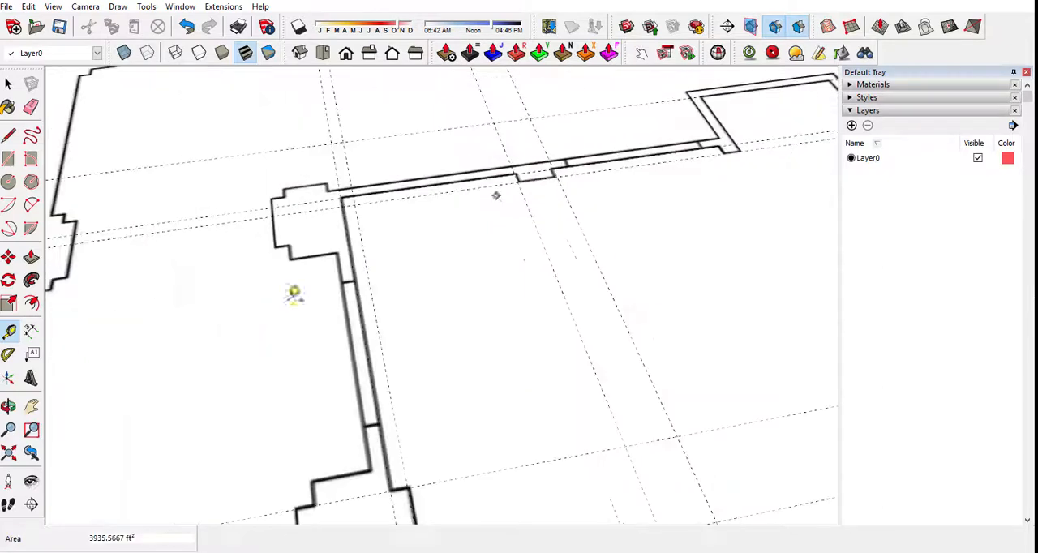
Measure the first front-wall projection's distance from the inner right wall guide, as well as the projection's width.
scroll(199, 274, down, 2)
scroll(104, 272, down, 2)
scroll(631, 222, up, 2)
scroll(527, 243, up, 1)
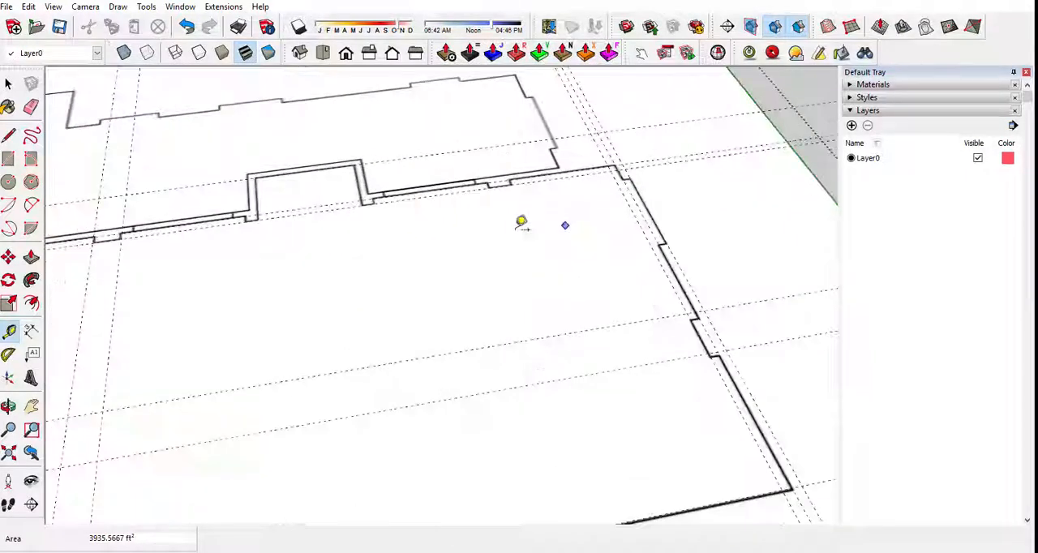
scroll(408, 227, down, 4)
scroll(180, 274, up, 3)
click(171, 280)
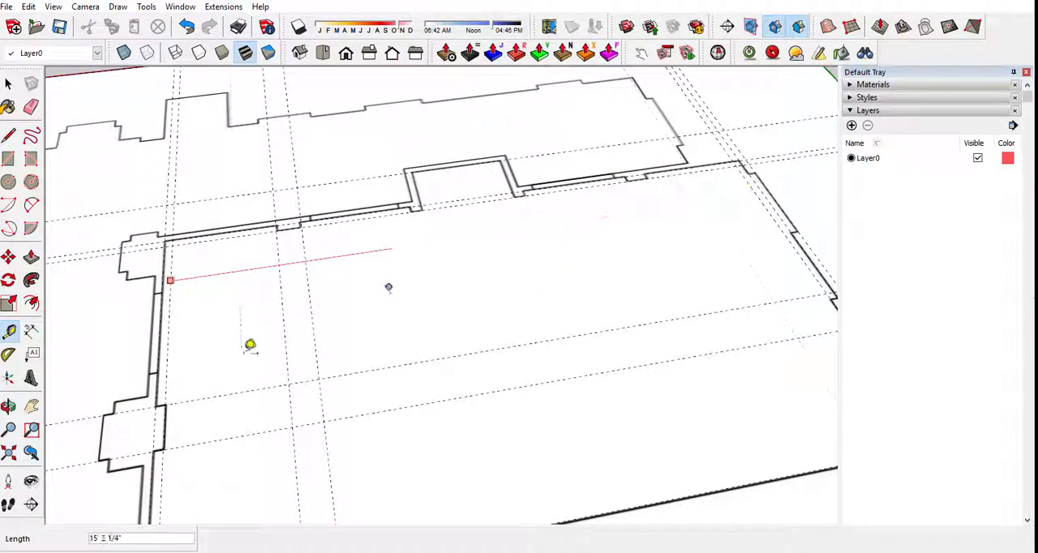
click(277, 252)
click(280, 277)
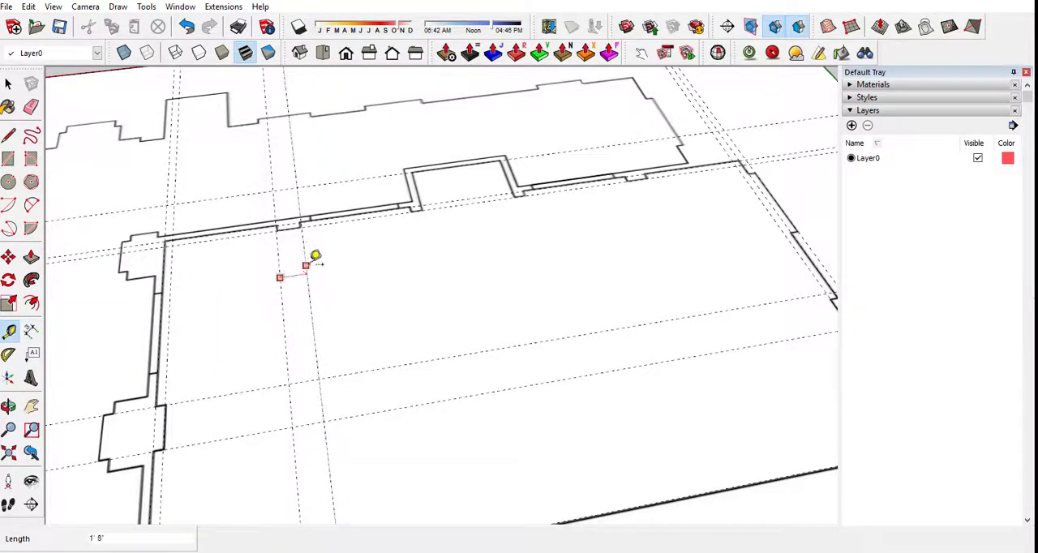
click(316, 255)
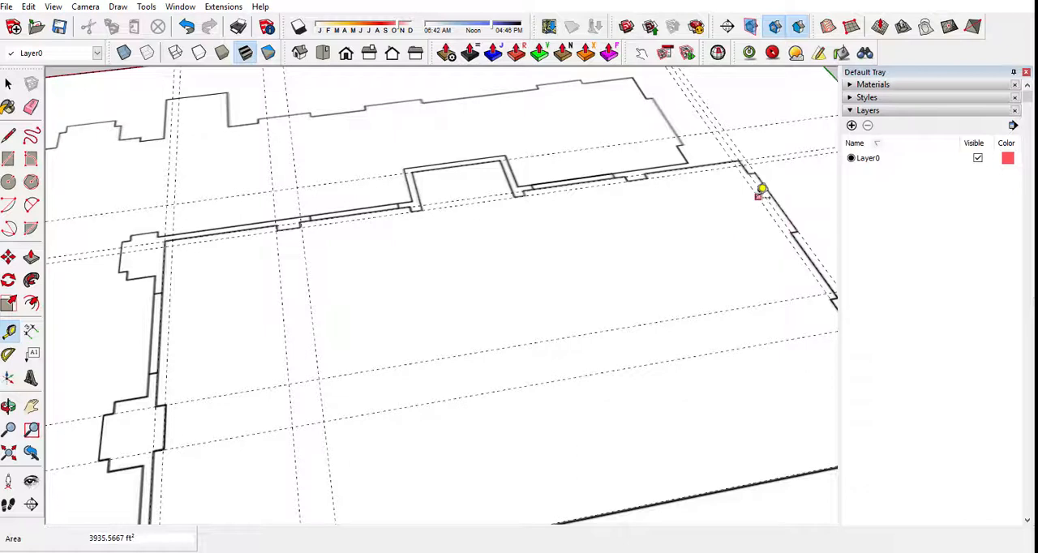
Place guides for the front wall's second projection, 6' 8" from the inner left wall guide and 1' 8" farther for its other side.
scroll(761, 190, up, 1)
click(778, 201)
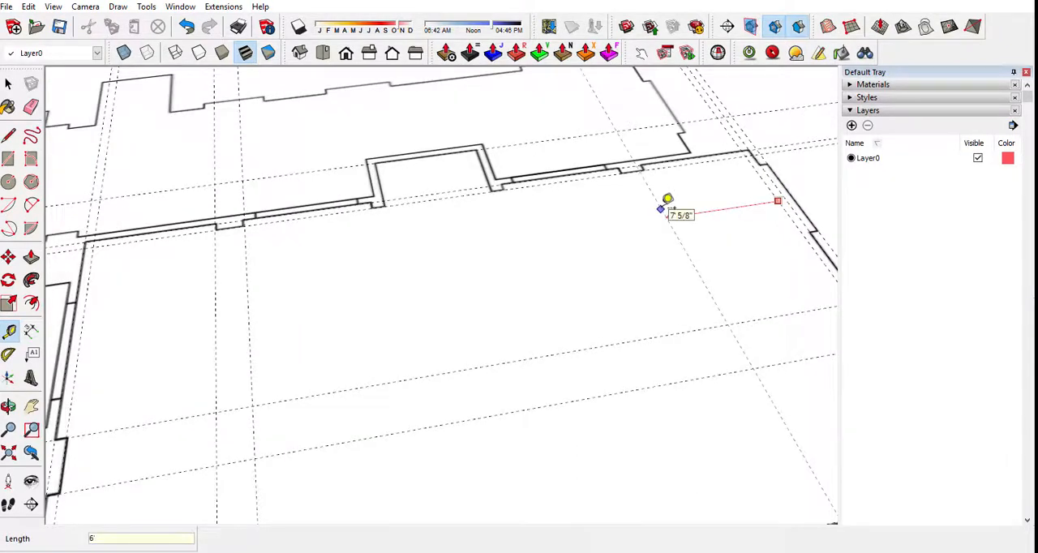
click(667, 199)
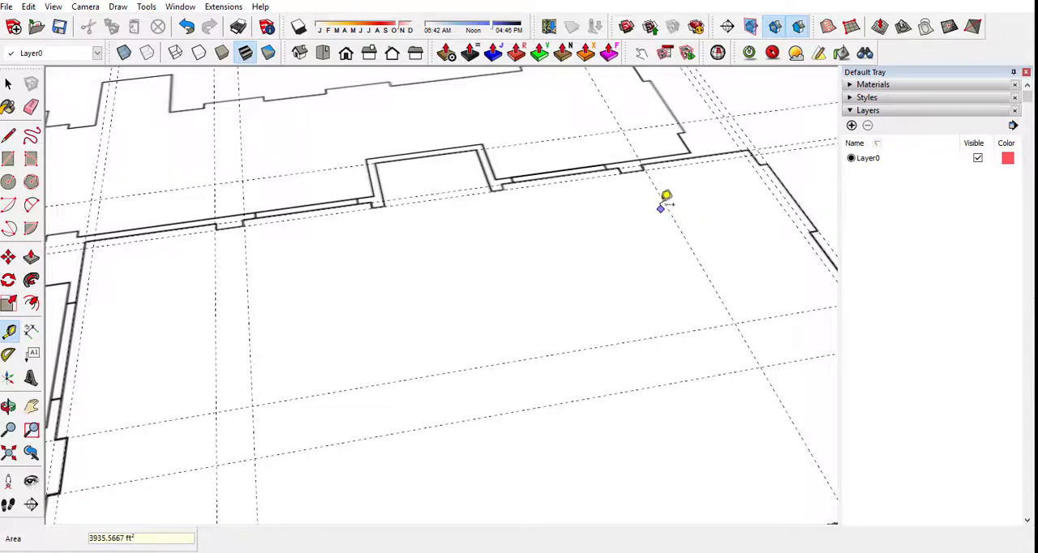
click(215, 271)
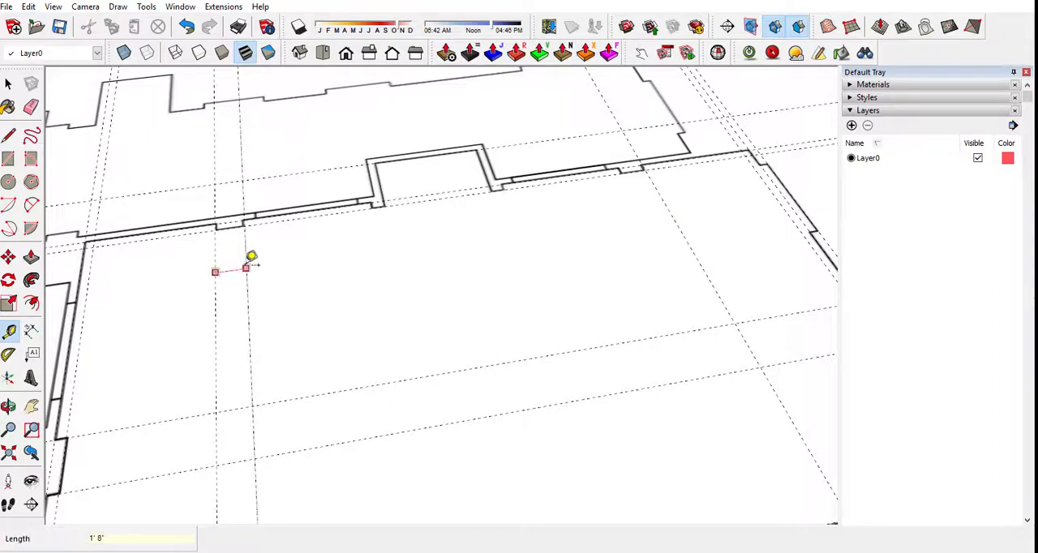
click(251, 257)
click(664, 202)
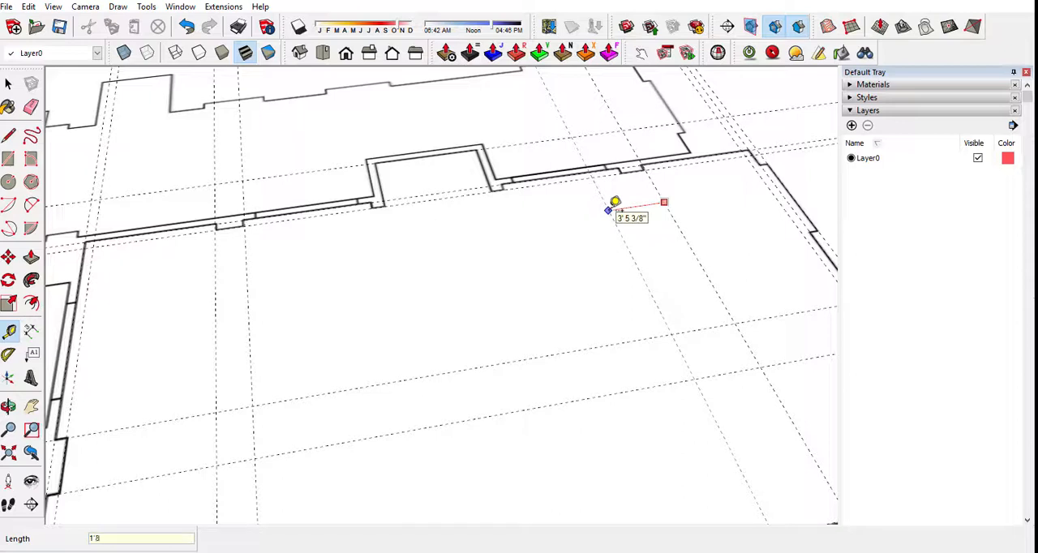
Place guides on the outer edges of the front-wall alcove's two jambs, offset from the neighbouring projection guides.
scroll(614, 204, up, 1)
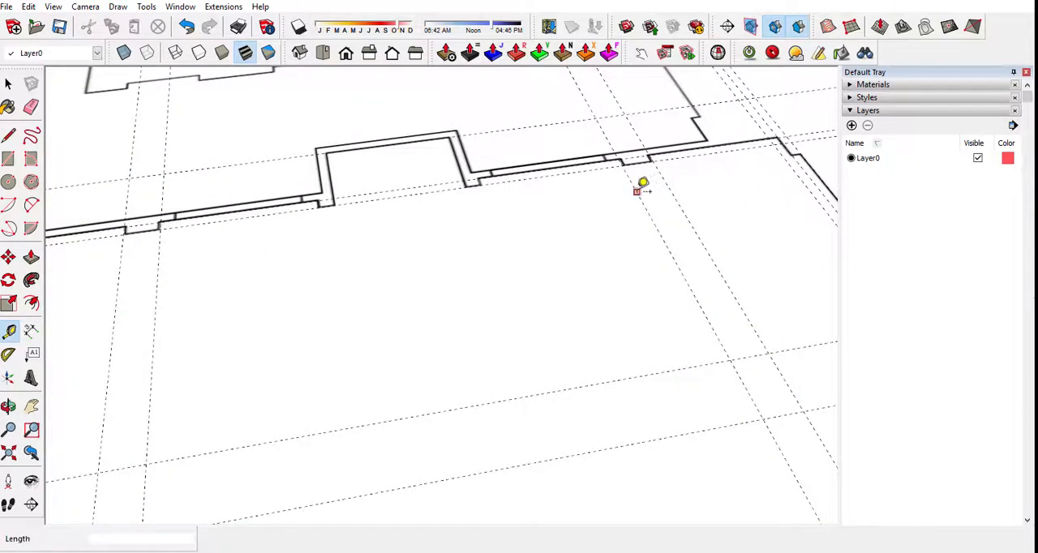
click(637, 192)
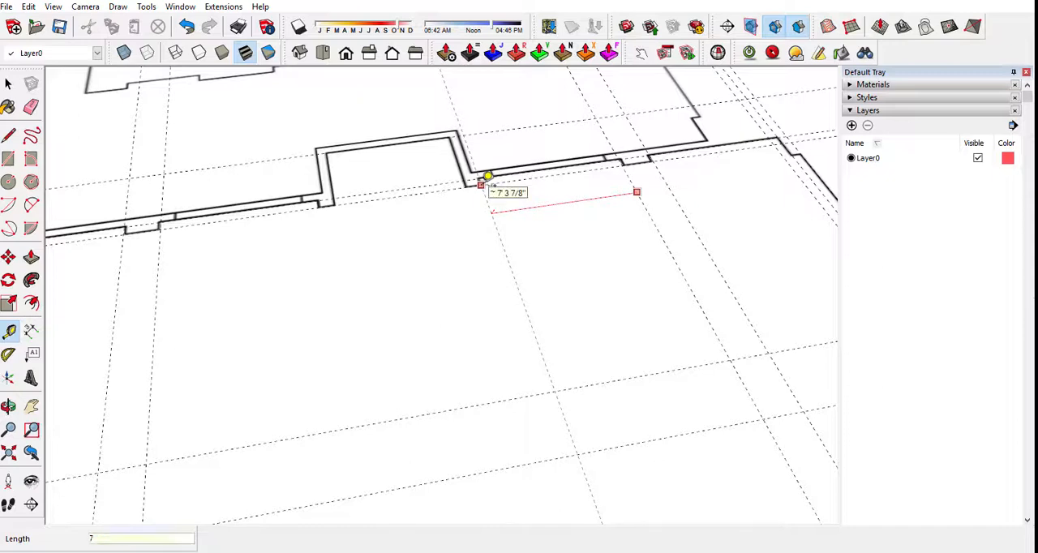
click(487, 176)
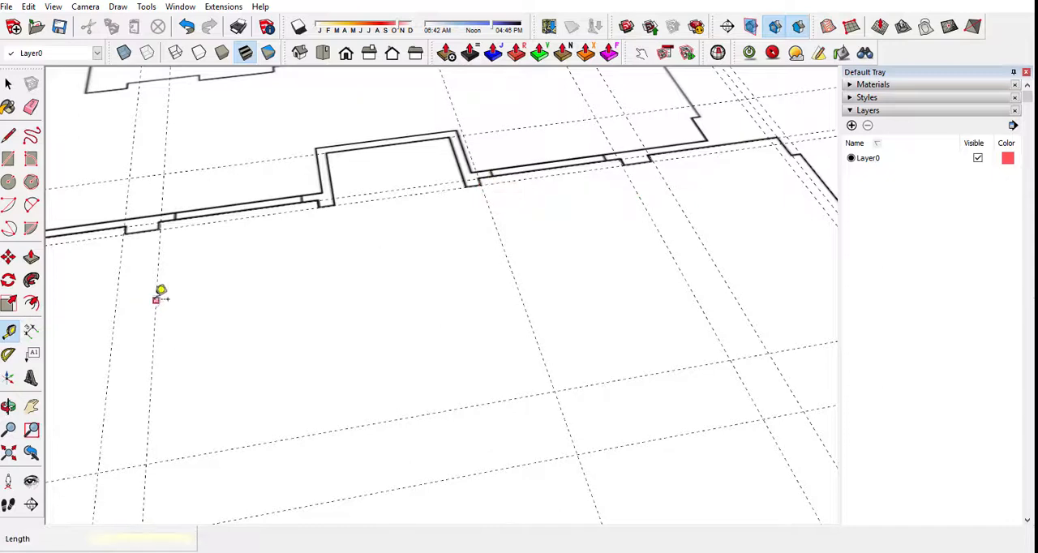
click(156, 300)
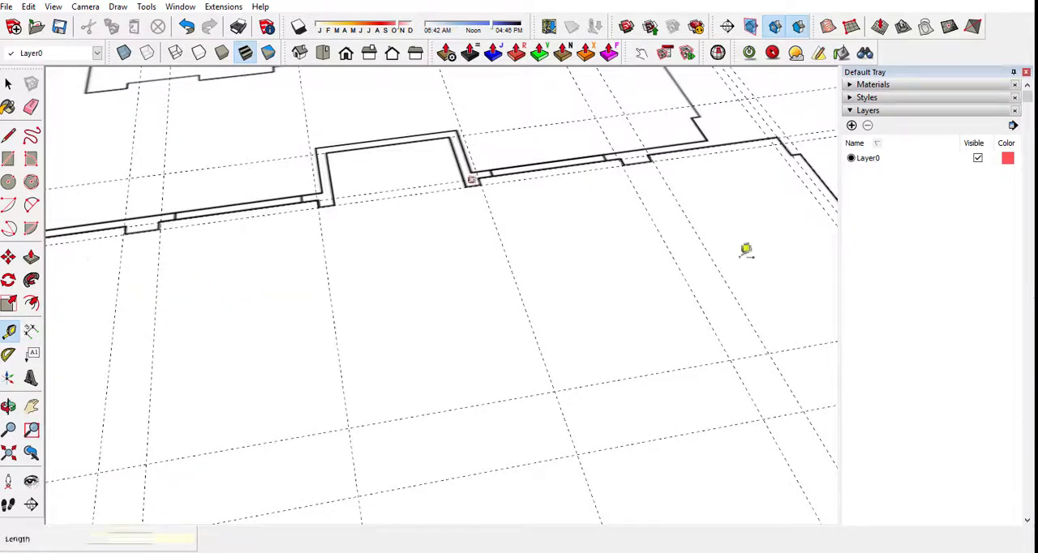
Place guides 9" inward from the two outer jamb guides, along the alcove's opening edges.
scroll(374, 221, up, 2)
click(302, 241)
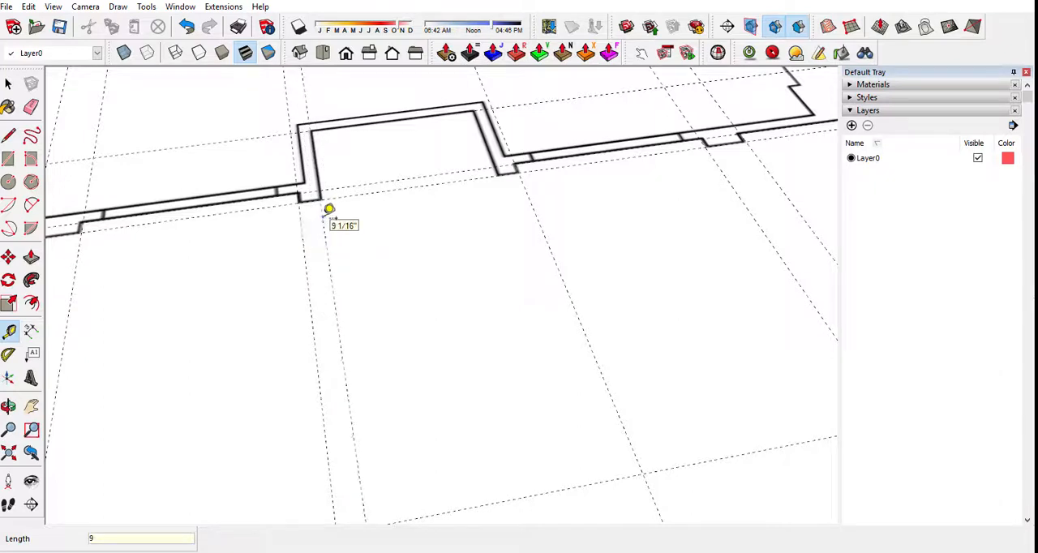
click(532, 207)
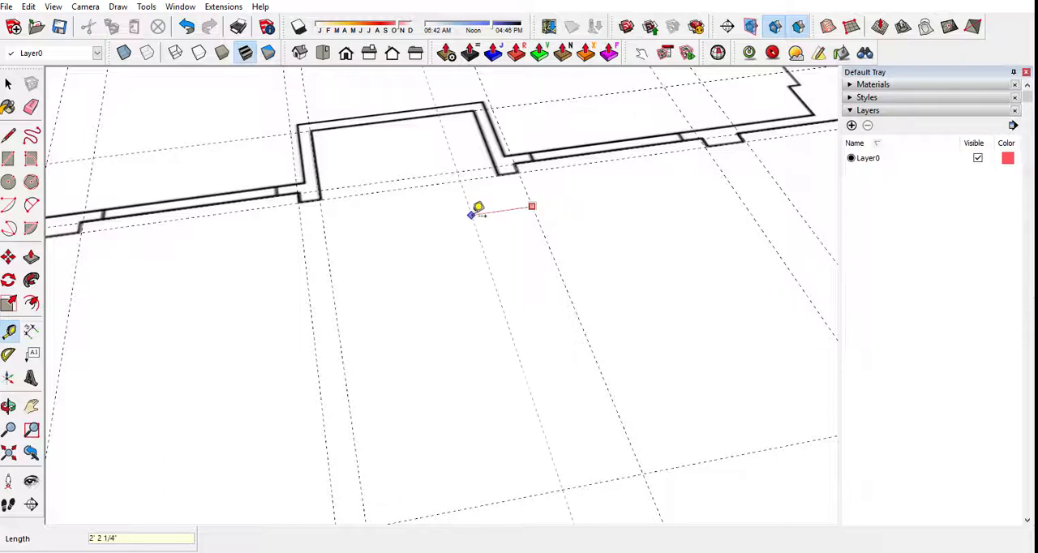
scroll(478, 207, down, 10)
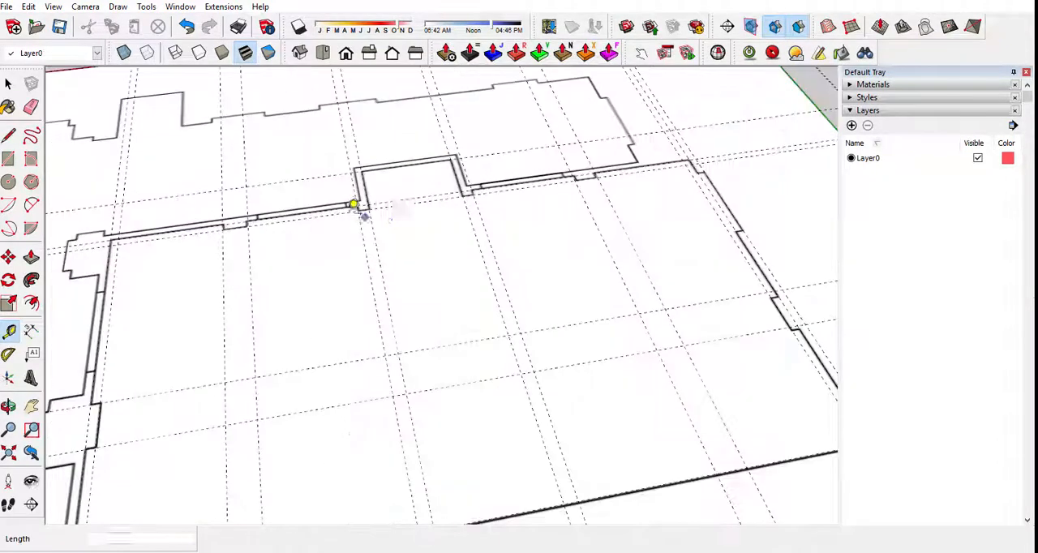
Examine how the guides line up with the plan's walls and alcove, ending close up on the left wall's projection.
middle_drag(468, 400, 424, 343)
scroll(475, 146, up, 6)
scroll(366, 193, down, 3)
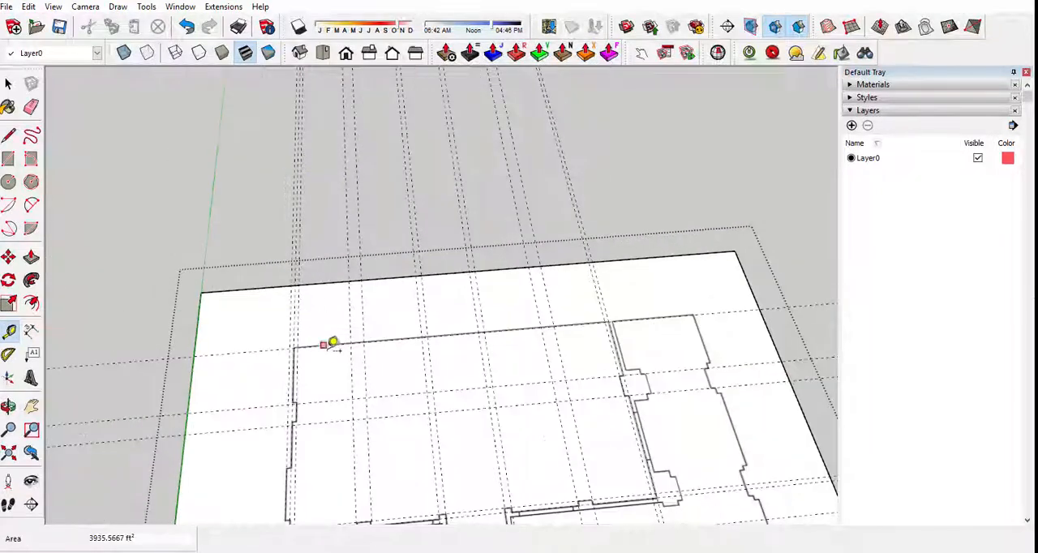
scroll(311, 362, up, 6)
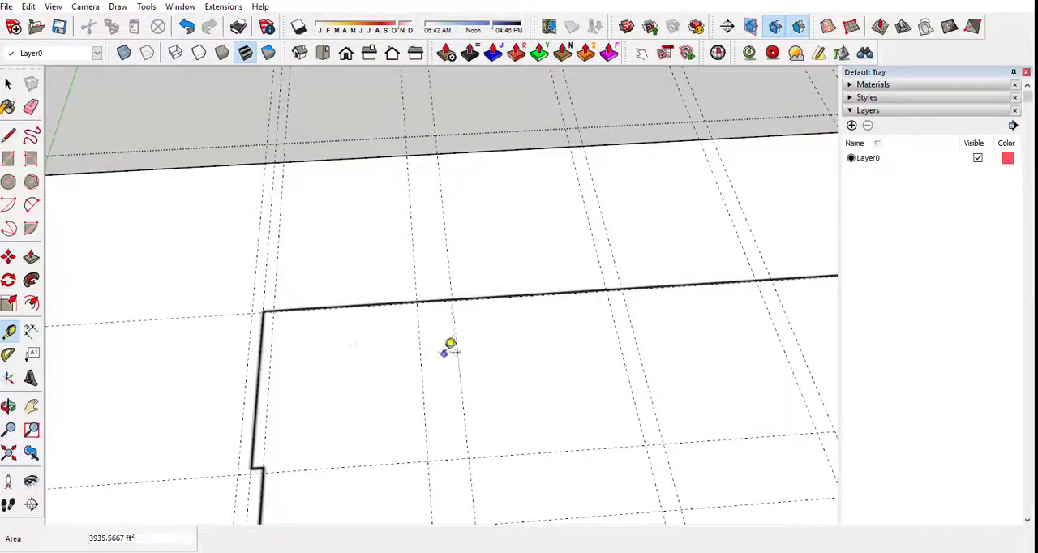
scroll(414, 357, down, 3)
scroll(340, 371, up, 2)
scroll(313, 377, down, 1)
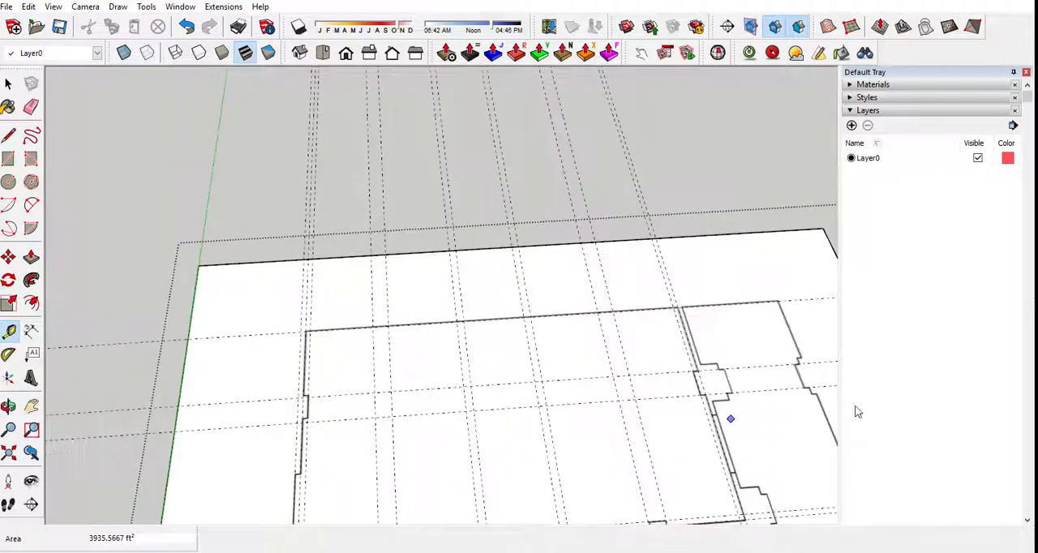
scroll(426, 110, up, 3)
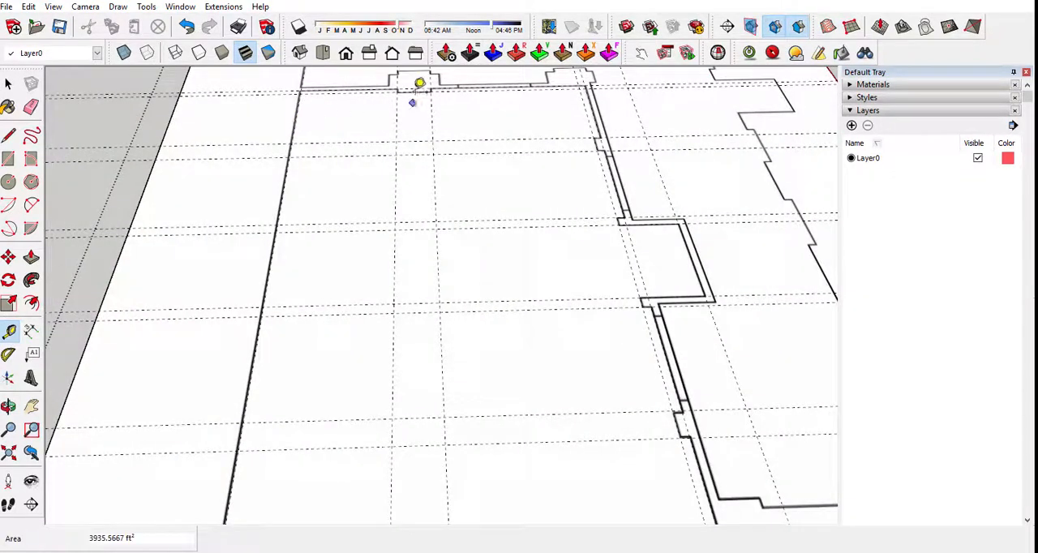
scroll(419, 84, down, 2)
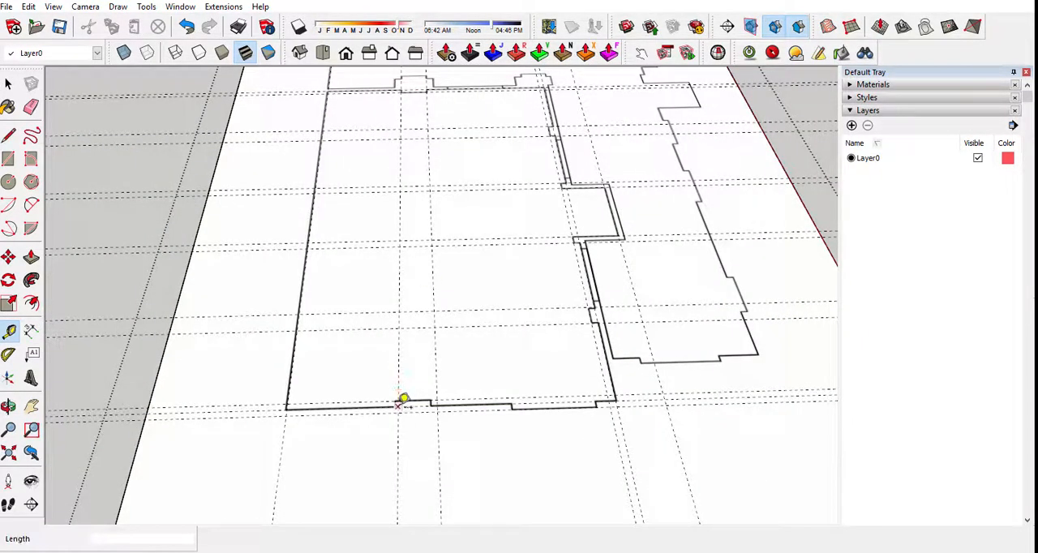
scroll(402, 403, up, 3)
scroll(401, 409, up, 2)
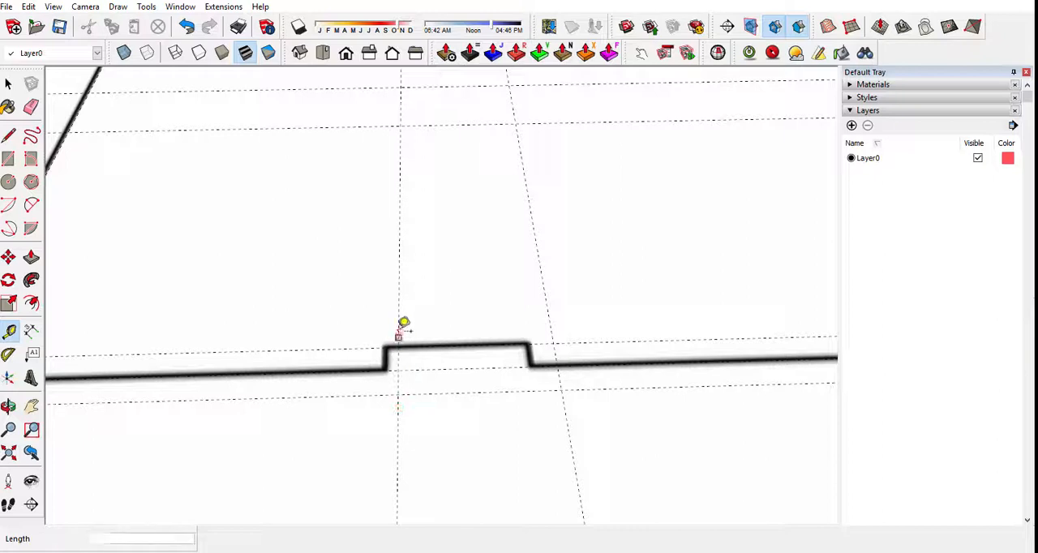
click(399, 329)
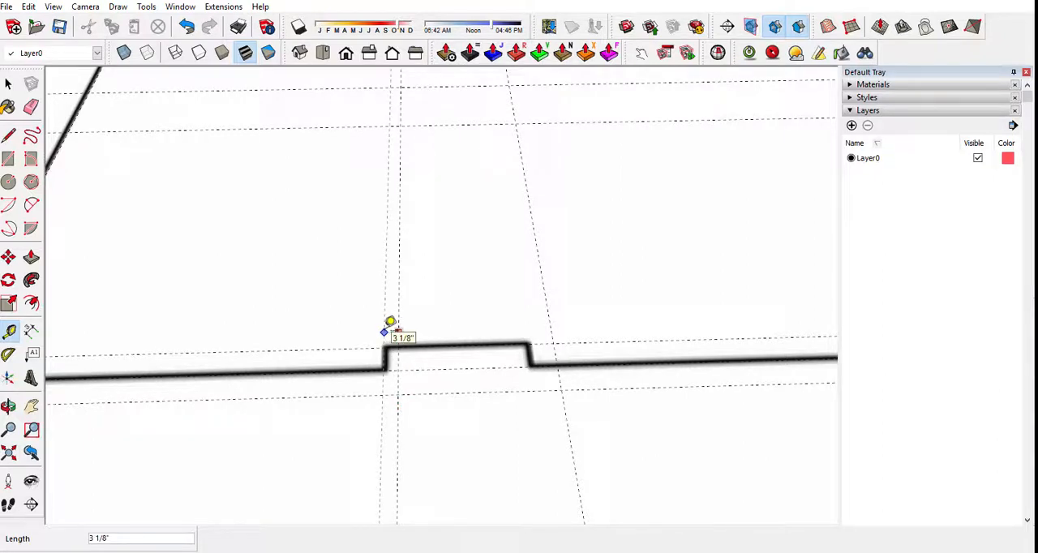
key(Escape)
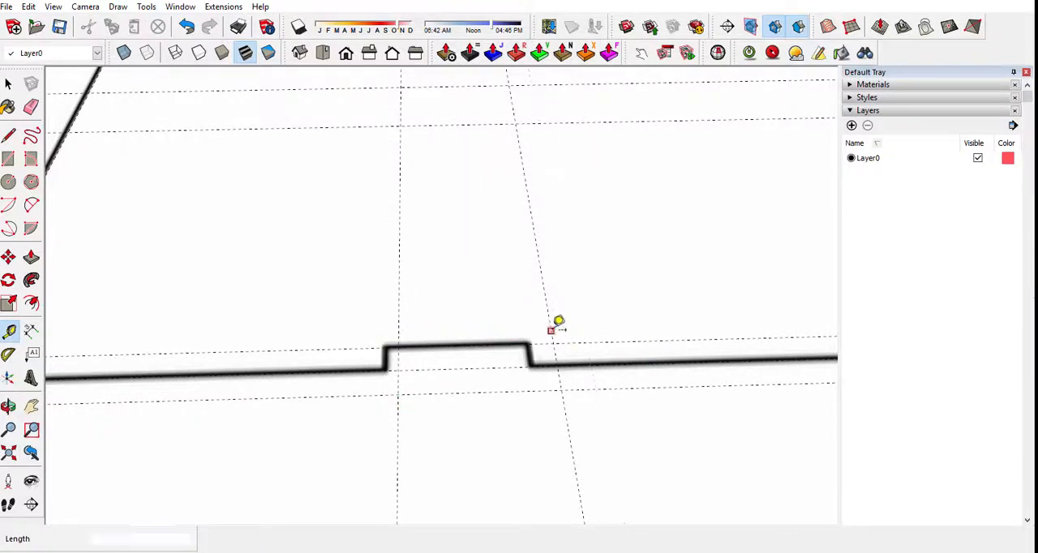
click(552, 331)
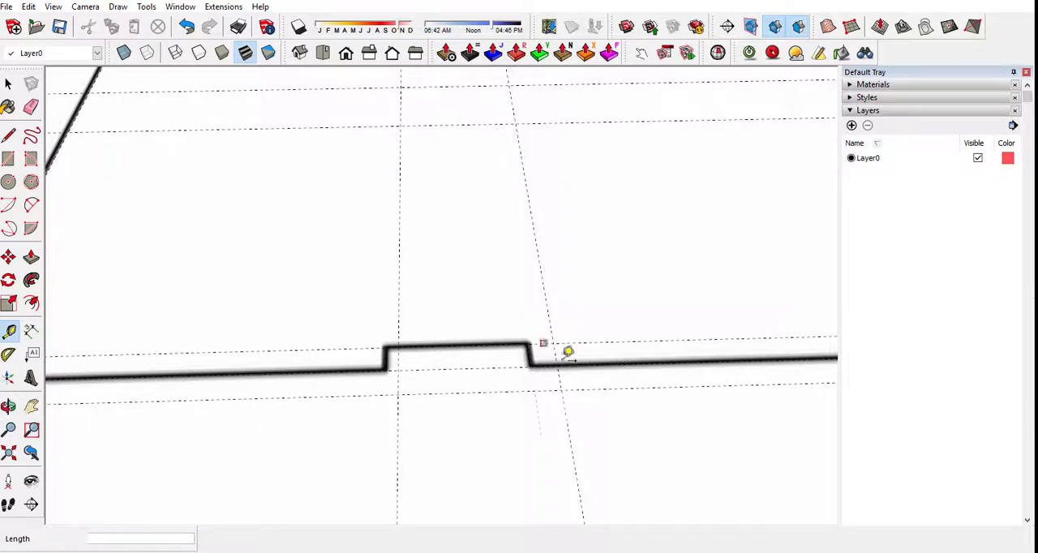
Draw a line along the back wall from its left corner to its right corner, following the guide intersections.
scroll(563, 352, down, 5)
middle_drag(654, 416, 223, 390)
scroll(343, 349, down, 2)
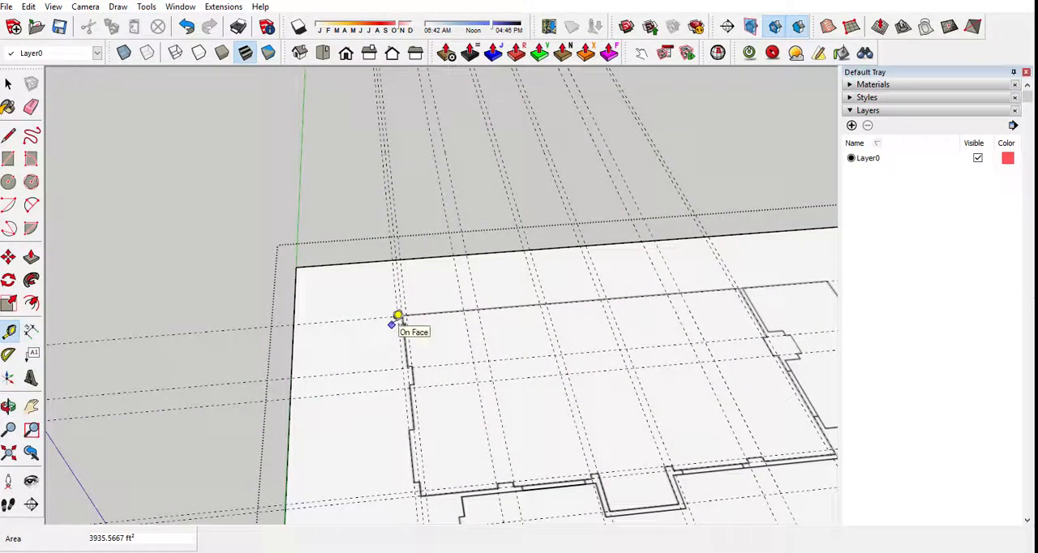
scroll(454, 489, up, 2)
scroll(252, 312, down, 4)
scroll(544, 238, up, 3)
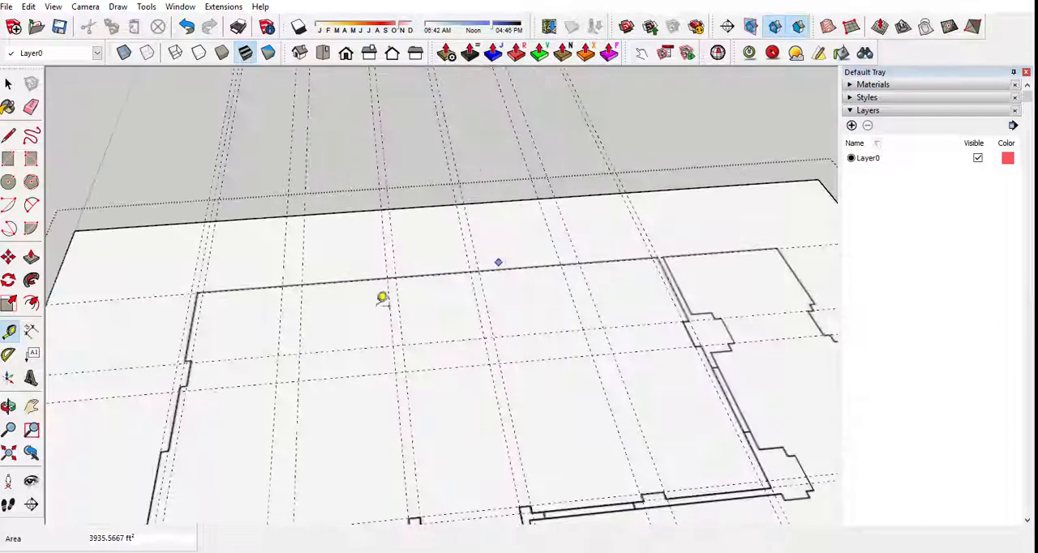
scroll(206, 304, down, 2)
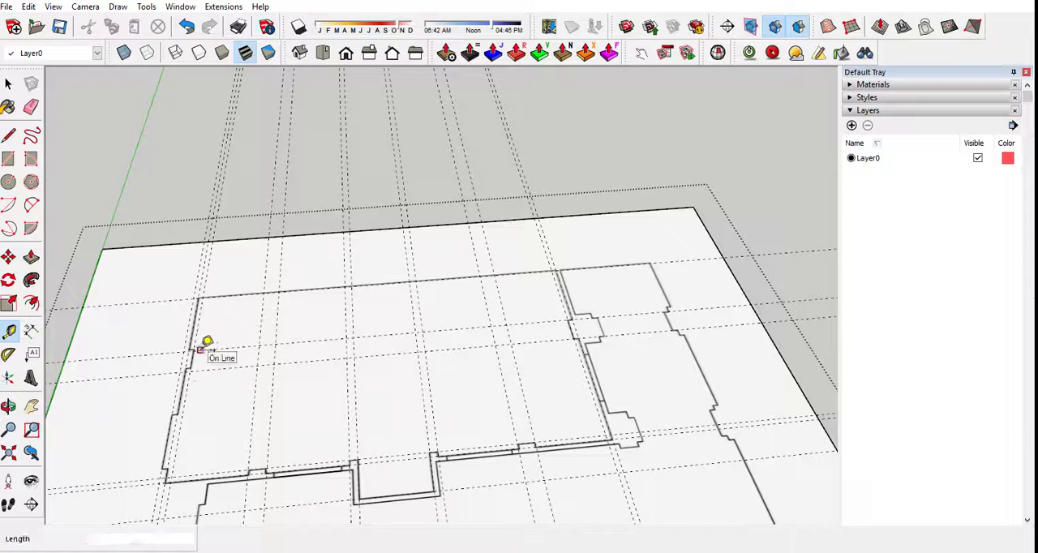
key(l)
scroll(185, 354, up, 5)
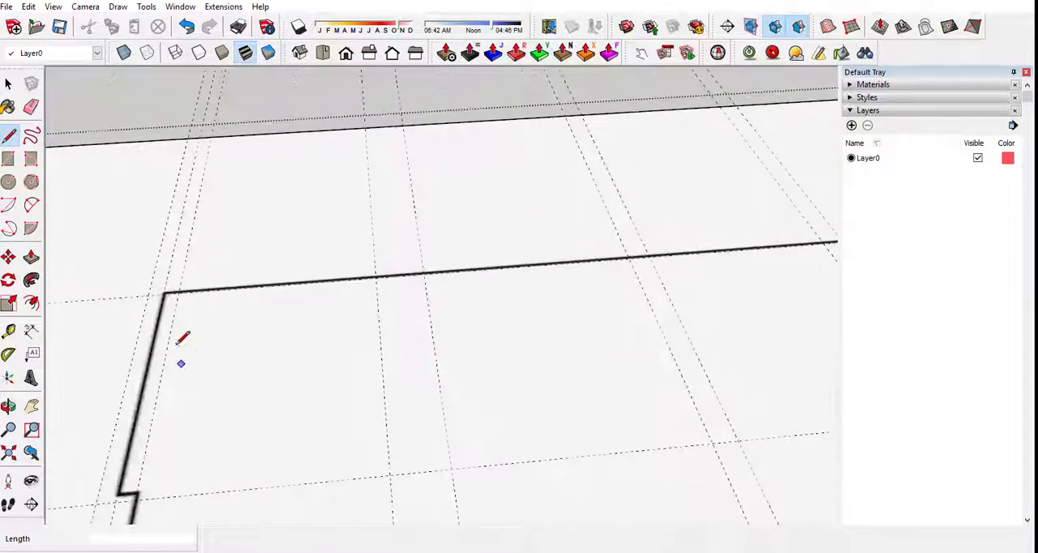
click(166, 292)
scroll(195, 284, down, 3)
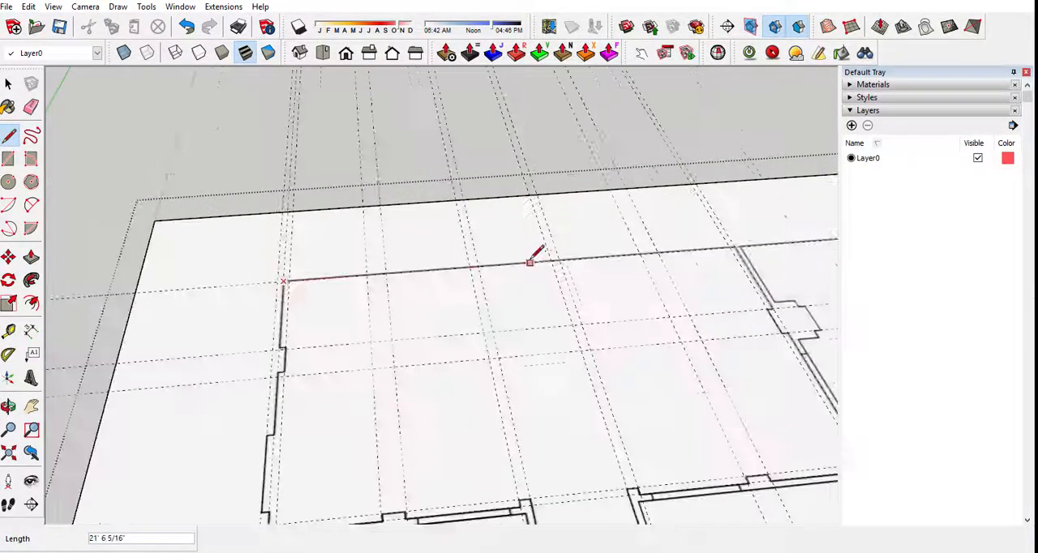
click(736, 245)
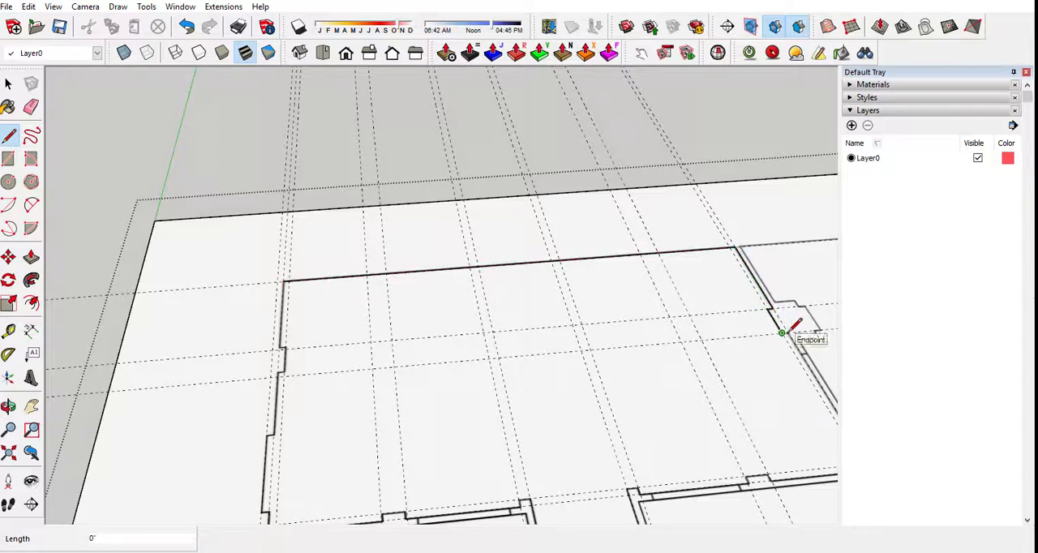
Continue the outline along the right wall, around its projection and on to the front wall corner.
click(789, 332)
scroll(519, 238, down, 3)
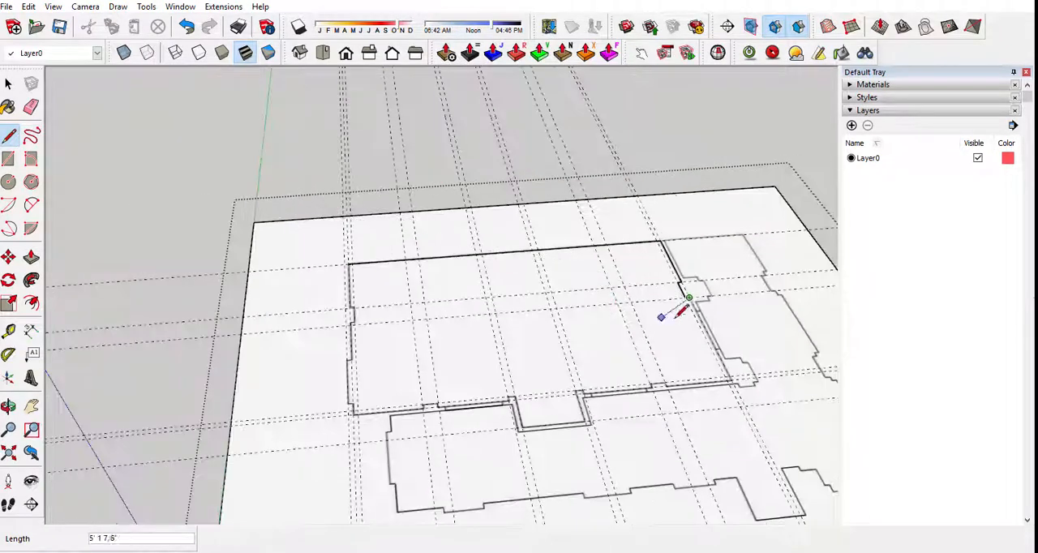
scroll(704, 347, up, 4)
scroll(760, 395, up, 2)
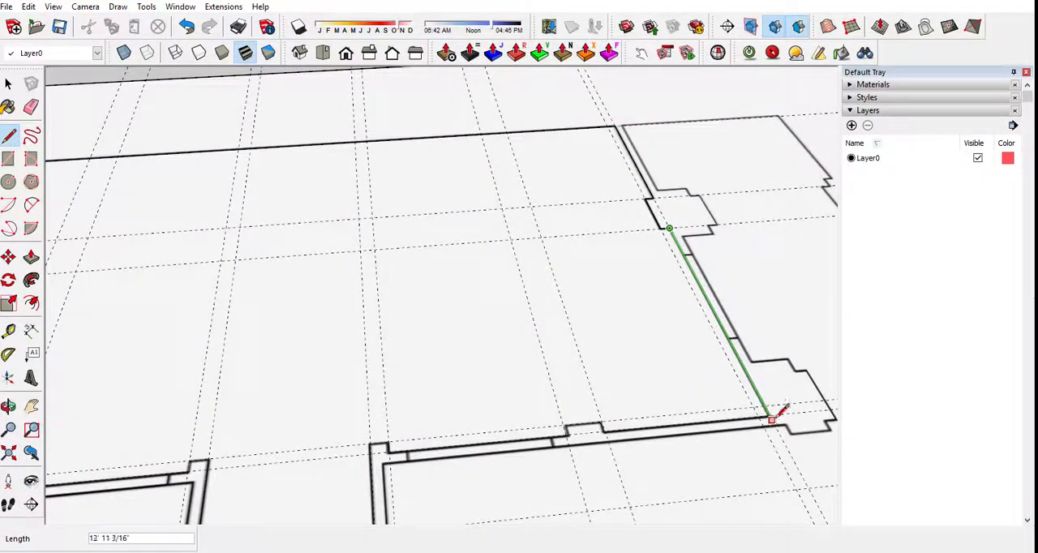
click(769, 417)
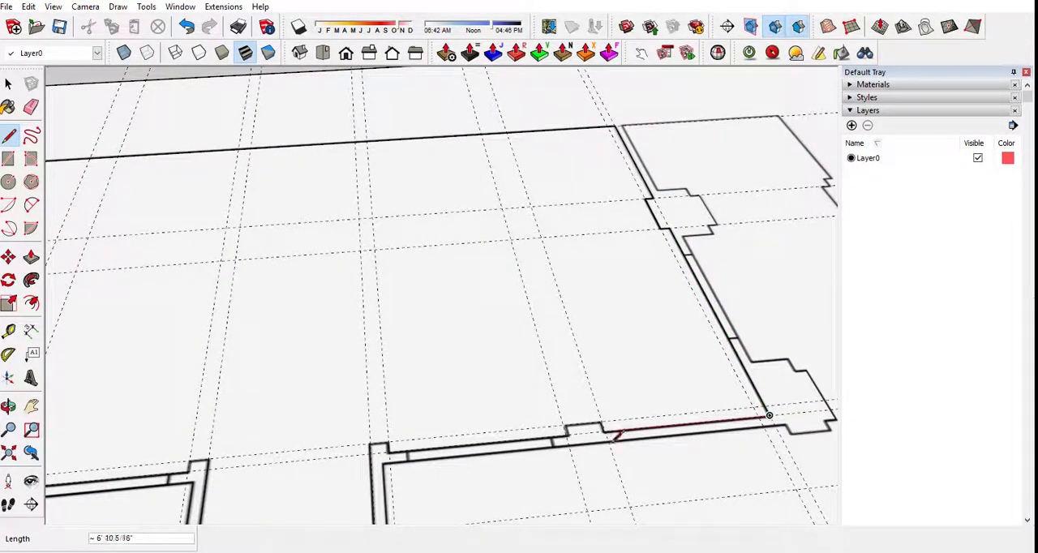
Trace the front wall from the right corner to its first projection and around that projection's edges.
click(604, 428)
scroll(604, 427, up, 2)
click(601, 421)
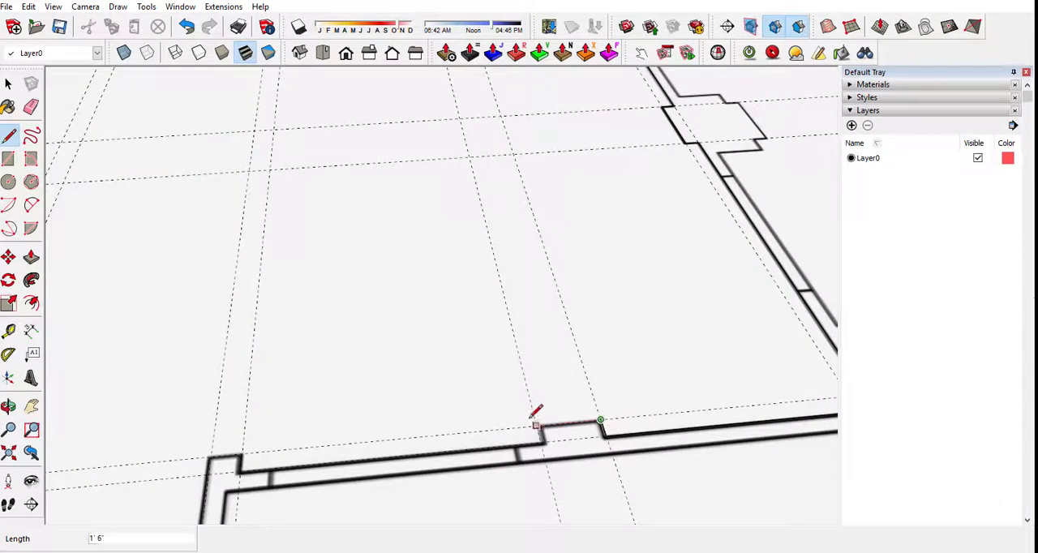
click(537, 427)
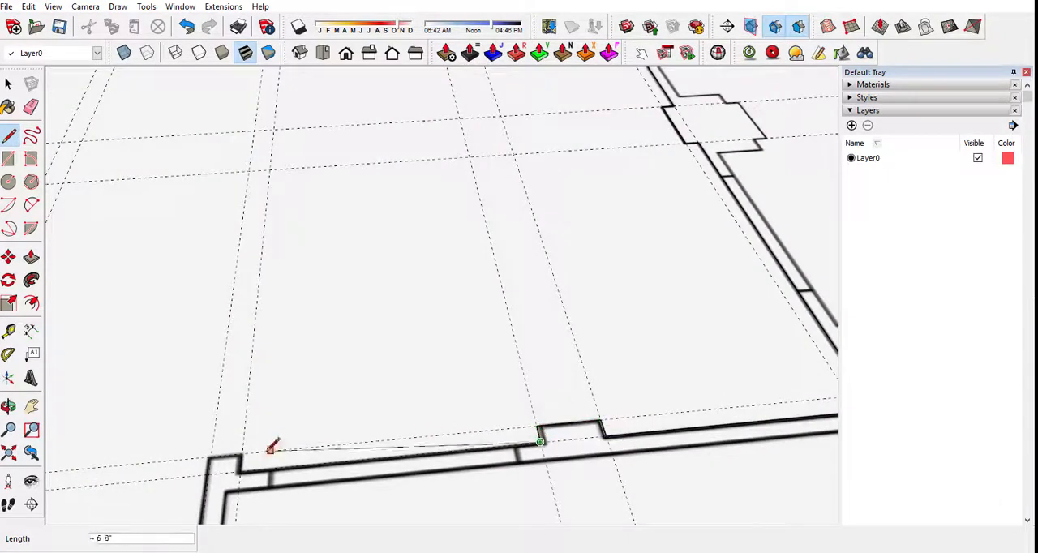
Continue the outline along the front wall to the alcove, around its three sides and past the jog at its left edge.
click(241, 453)
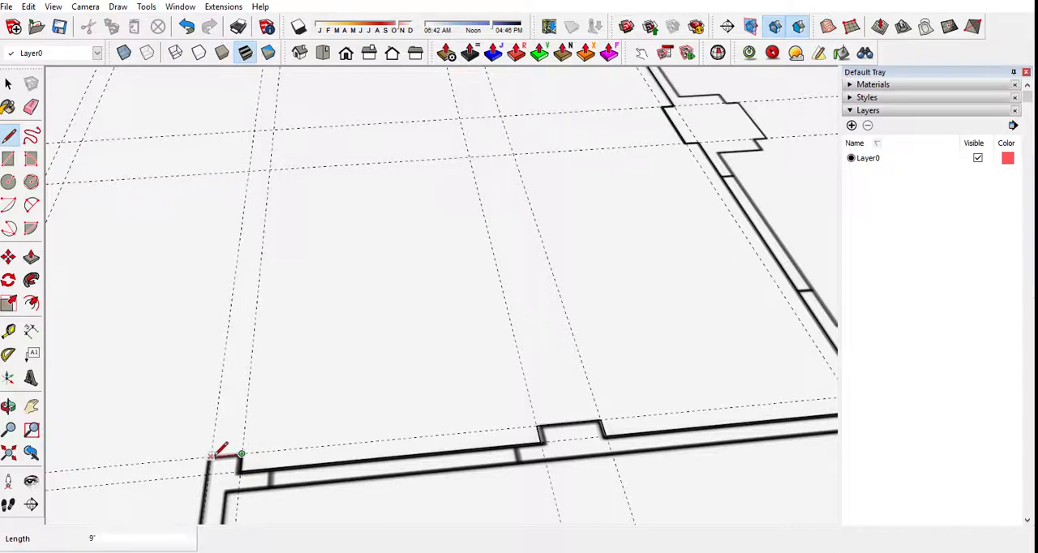
scroll(296, 381, down, 3)
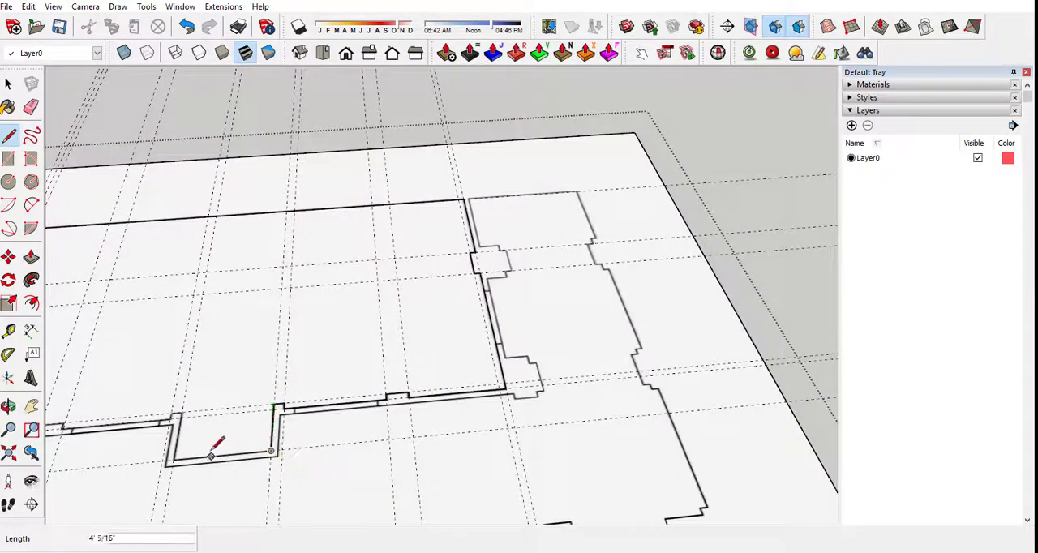
click(169, 460)
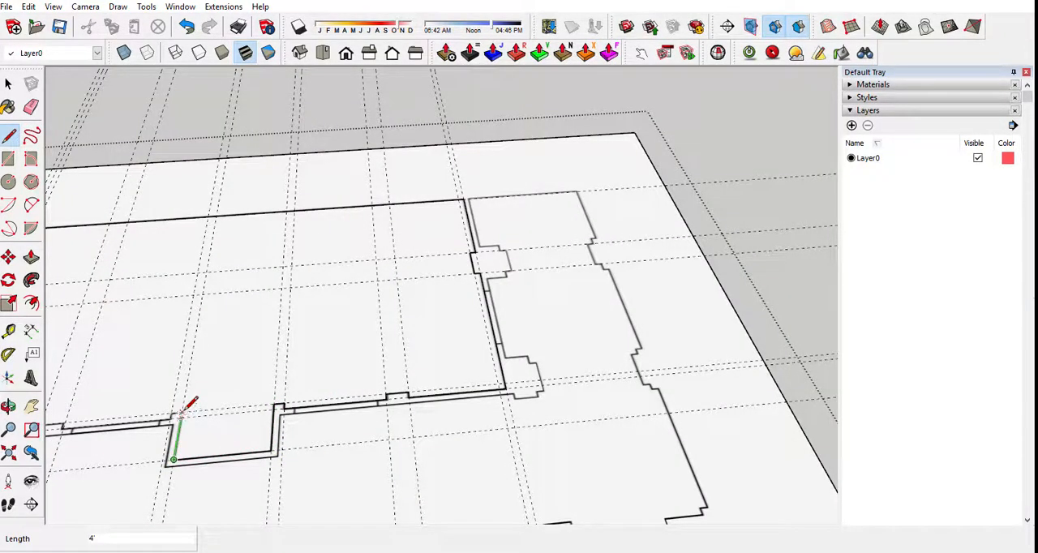
scroll(347, 360, down, 3)
scroll(197, 366, up, 4)
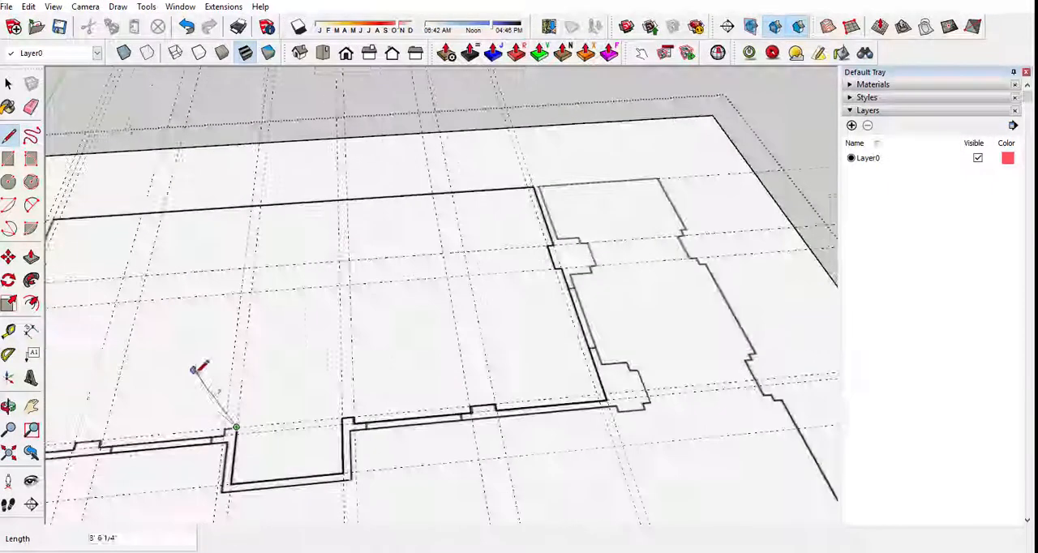
click(224, 428)
scroll(225, 434, up, 2)
click(223, 434)
Trace the front wall 7' 4" from the alcove's jog to the second projection, around that projection and on to the left corner.
scroll(515, 341, down, 4)
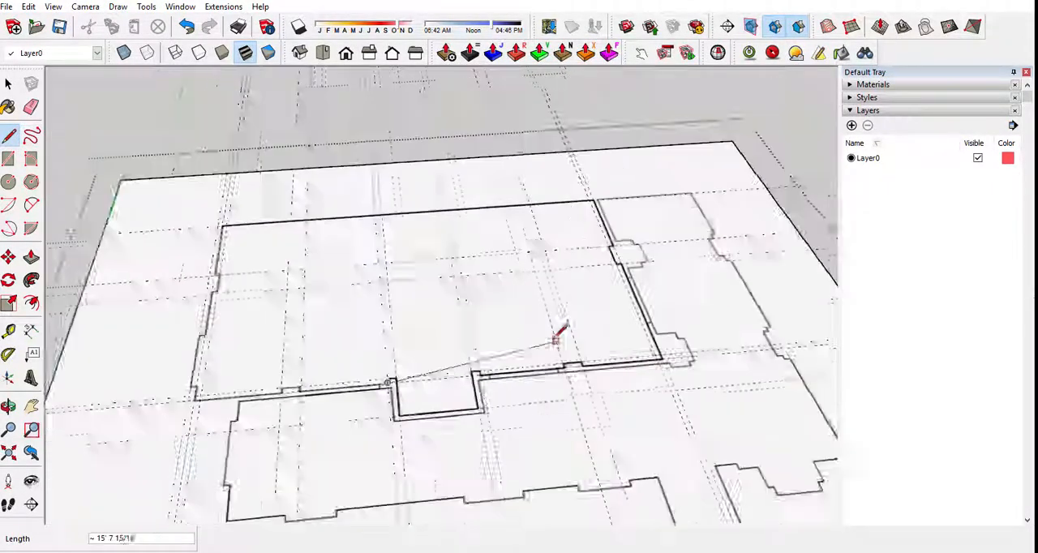
scroll(274, 365, up, 5)
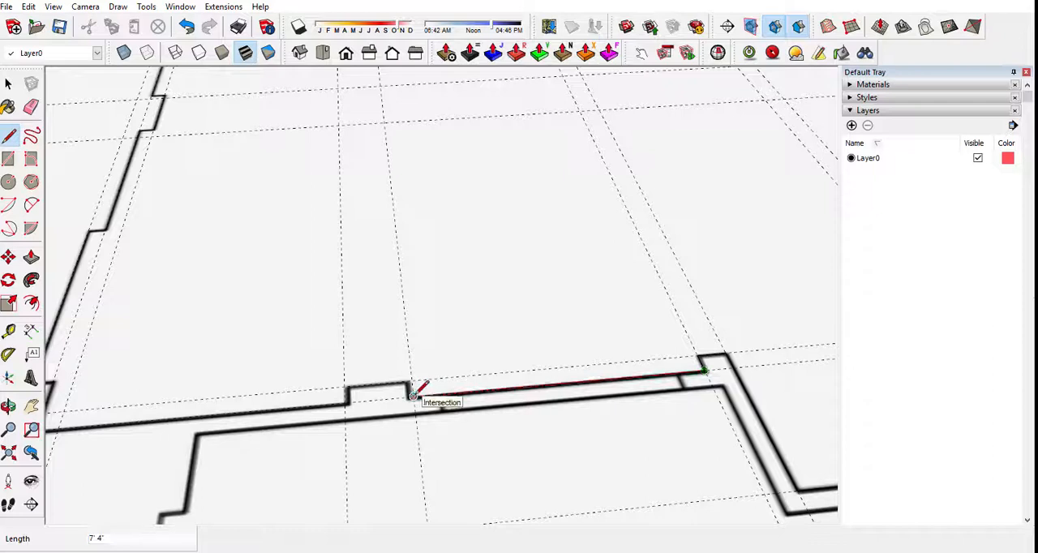
click(414, 395)
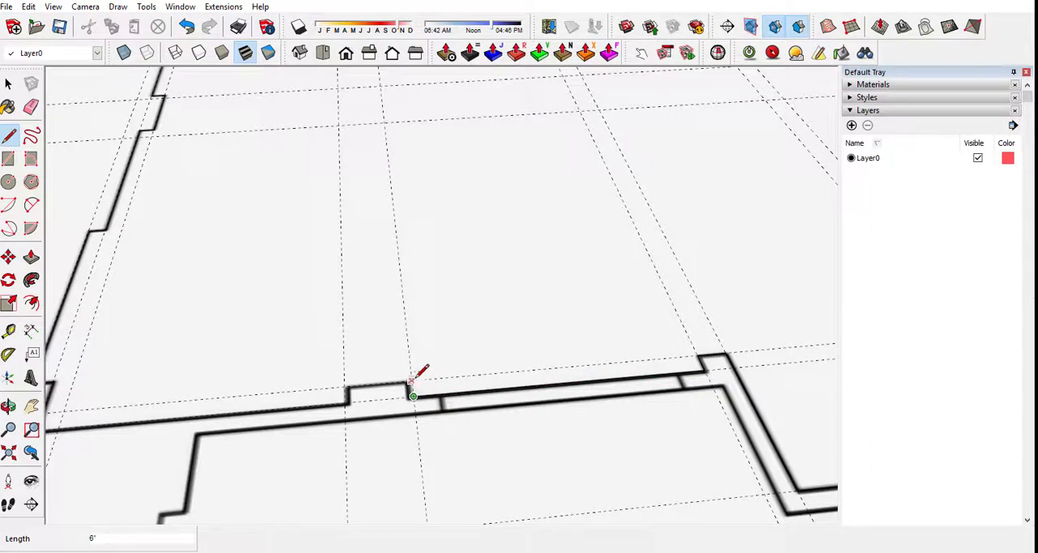
click(344, 386)
scroll(345, 401, down, 3)
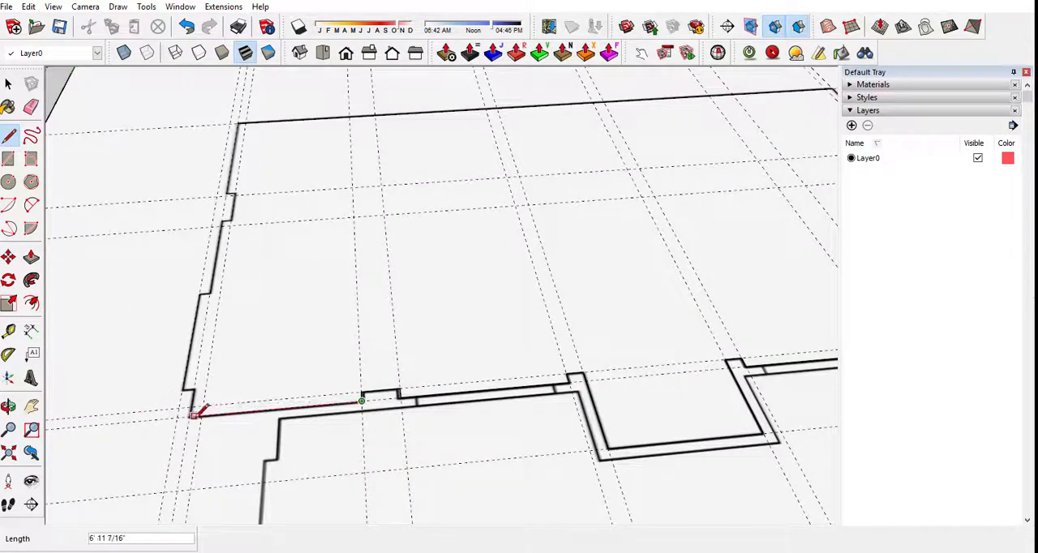
click(191, 414)
Close the outline with a straight line along the left wall from the front to the back corner, and select the enclosed floor face.
scroll(192, 413, up, 3)
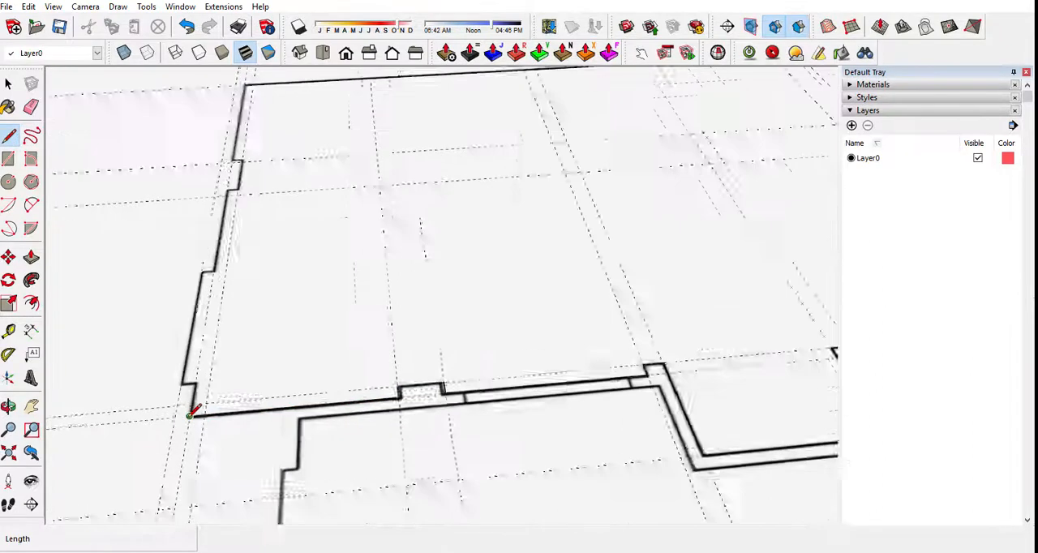
scroll(191, 415, up, 2)
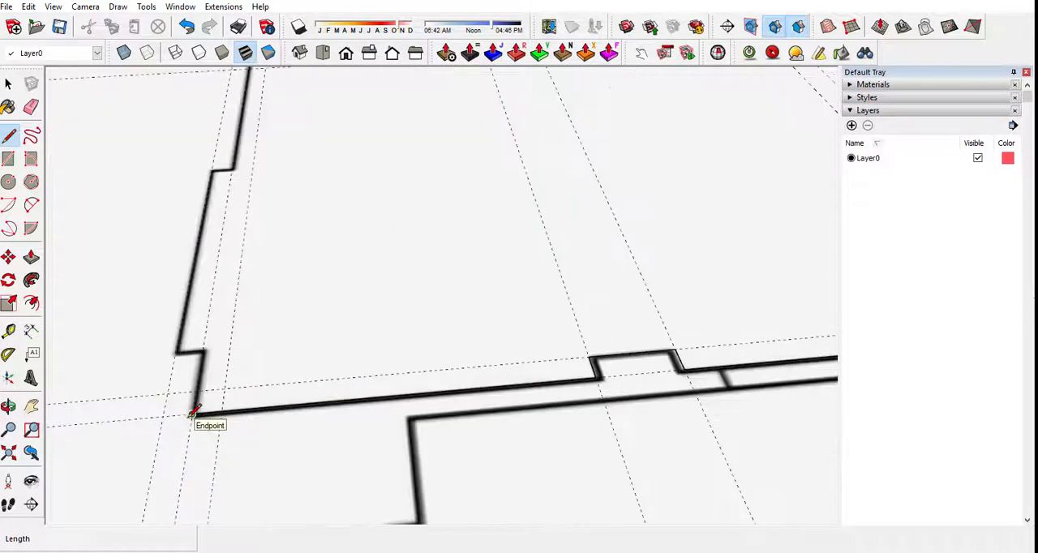
middle_drag(195, 414, 427, 420)
scroll(359, 447, down, 4)
scroll(357, 451, down, 3)
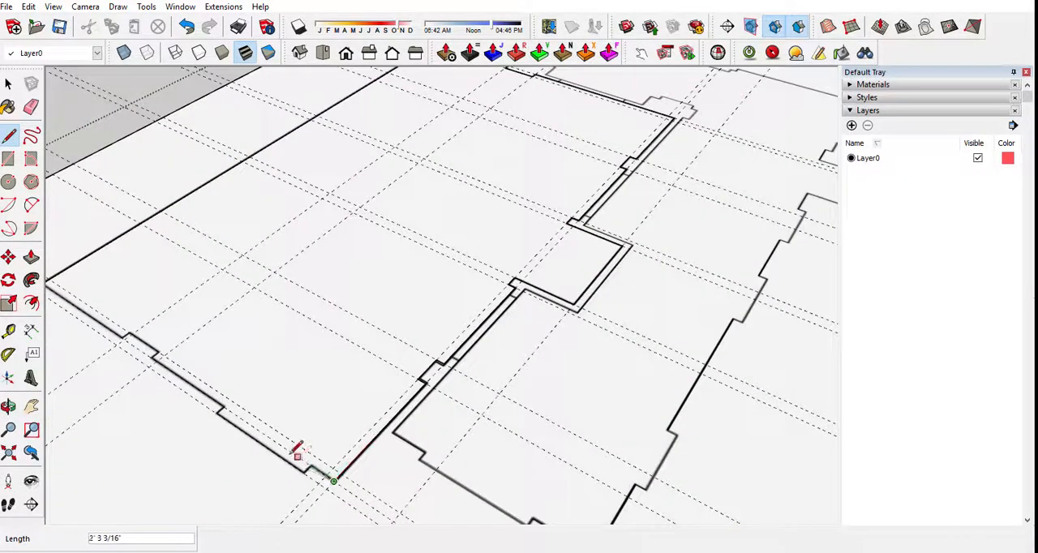
scroll(81, 296, down, 2)
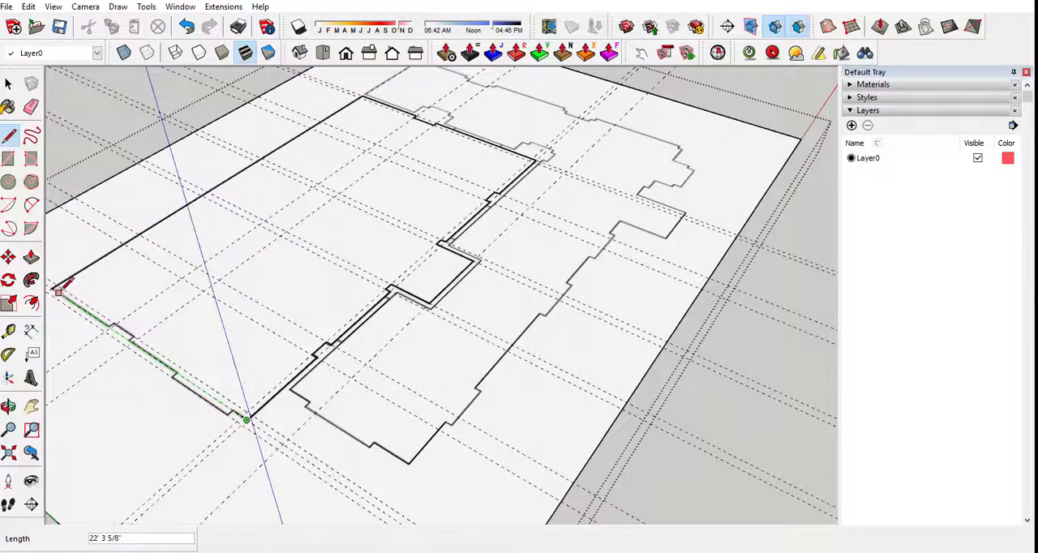
click(73, 302)
mouse_move(73, 302)
middle_down()
mouse_move(226, 261)
mouse_move(301, 359)
middle_up()
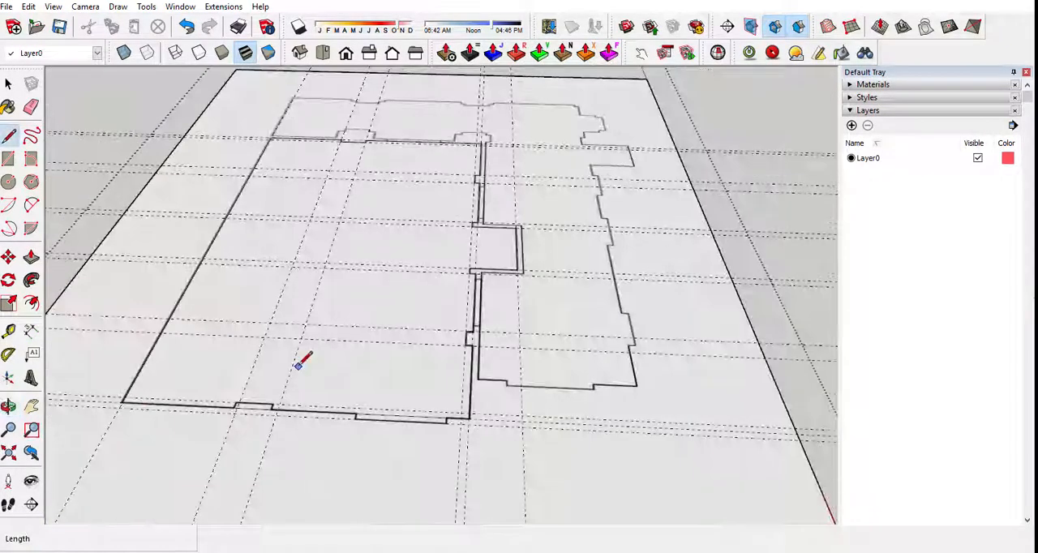
key(space)
click(296, 367)
Draw a rectangle of about 2' 6" by 6" over the left wall's inward projection, following the plan's lines.
mouse_move(401, 319)
middle_down()
mouse_move(322, 321)
mouse_move(445, 269)
mouse_move(514, 260)
middle_up()
scroll(514, 260, up, 2)
scroll(487, 338, up, 3)
middle_drag(471, 303, 463, 507)
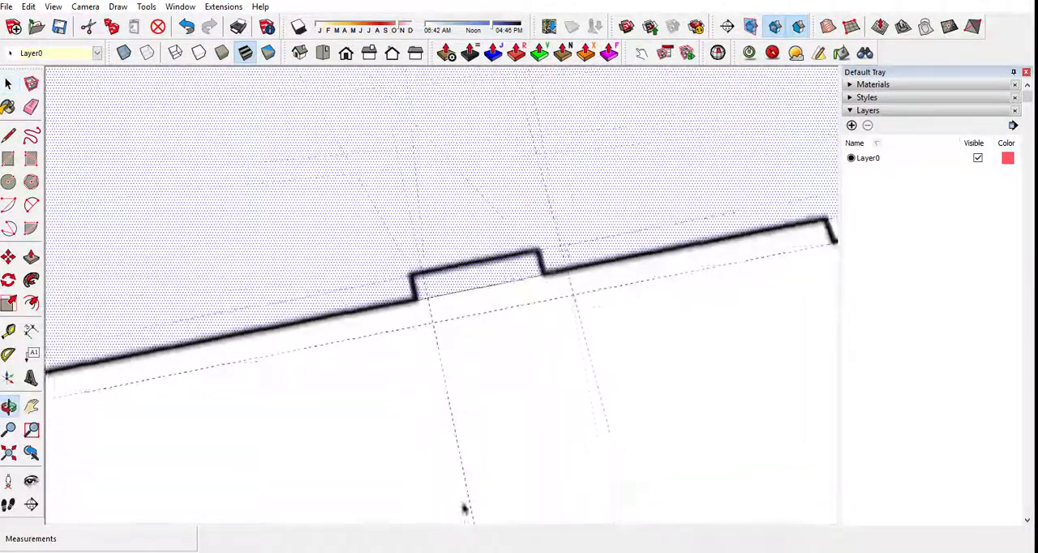
scroll(479, 268, up, 2)
middle_drag(459, 298, 316, 329)
middle_drag(371, 308, 387, 295)
key(r)
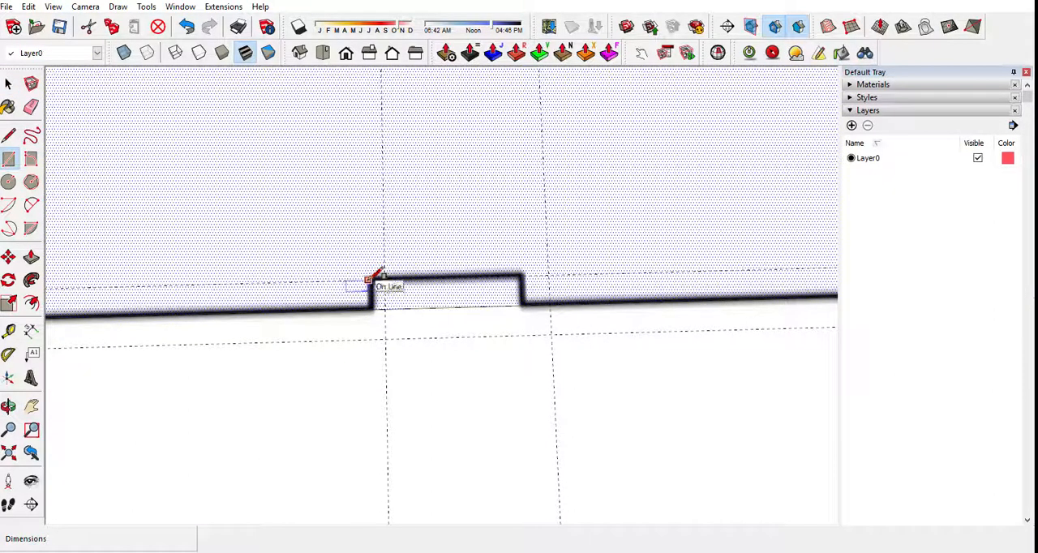
click(370, 279)
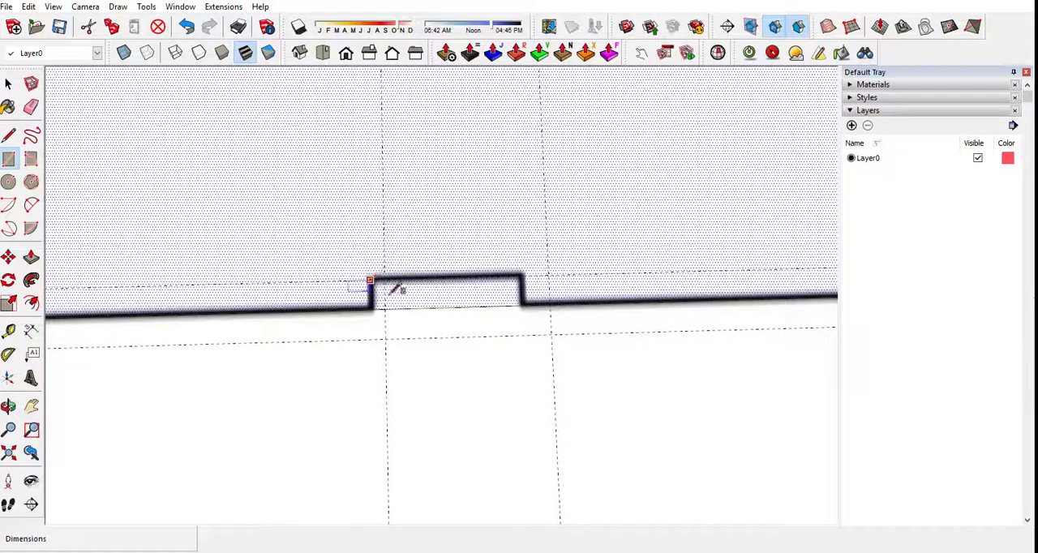
click(522, 305)
Draw a rectangle of about 6' by 6" over the left wall's outward recess near the front corner.
scroll(411, 326, down, 3)
scroll(603, 334, up, 3)
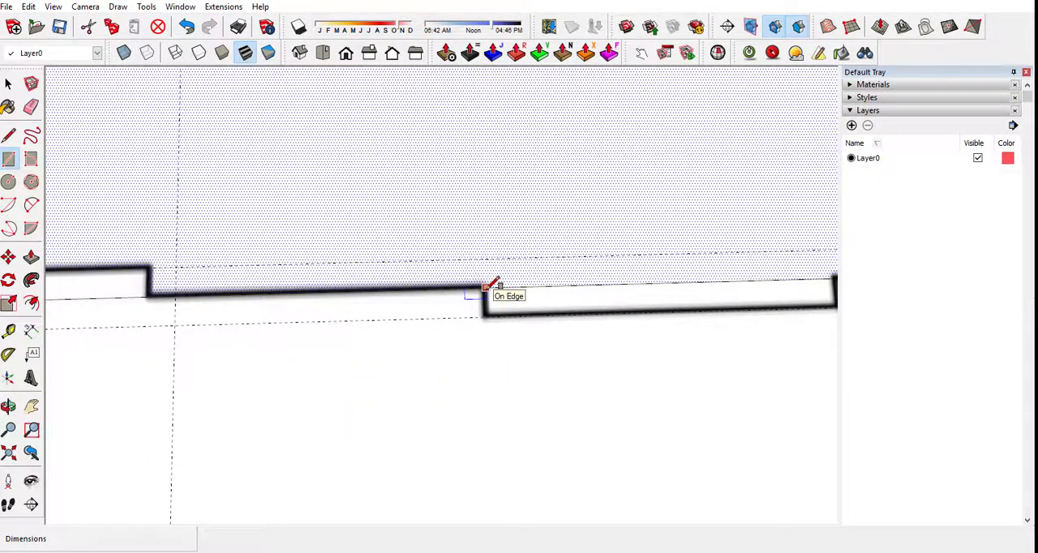
click(491, 286)
scroll(491, 285, down, 2)
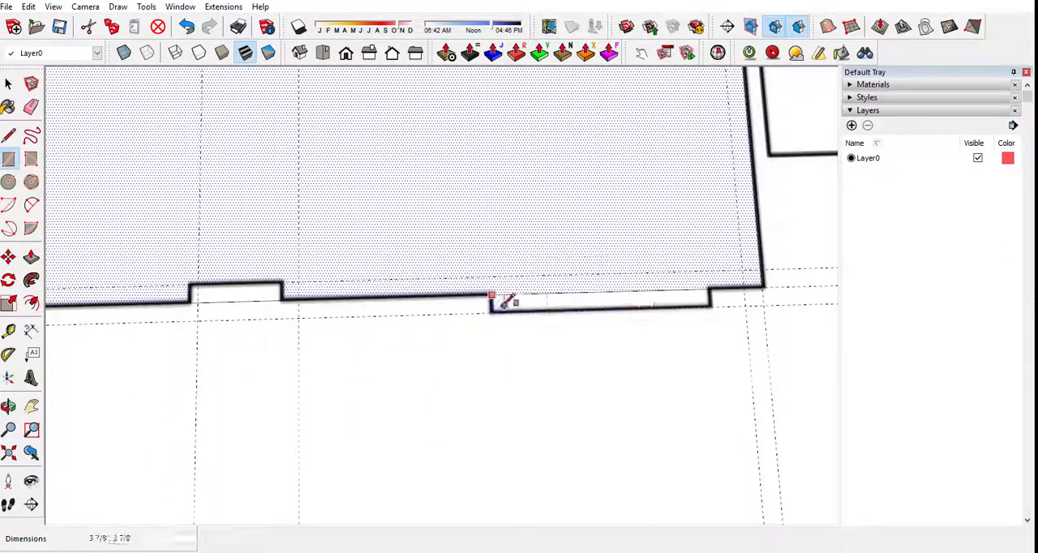
click(711, 307)
Delete the straight edges crossing the left wall's recess and its projection.
key(space)
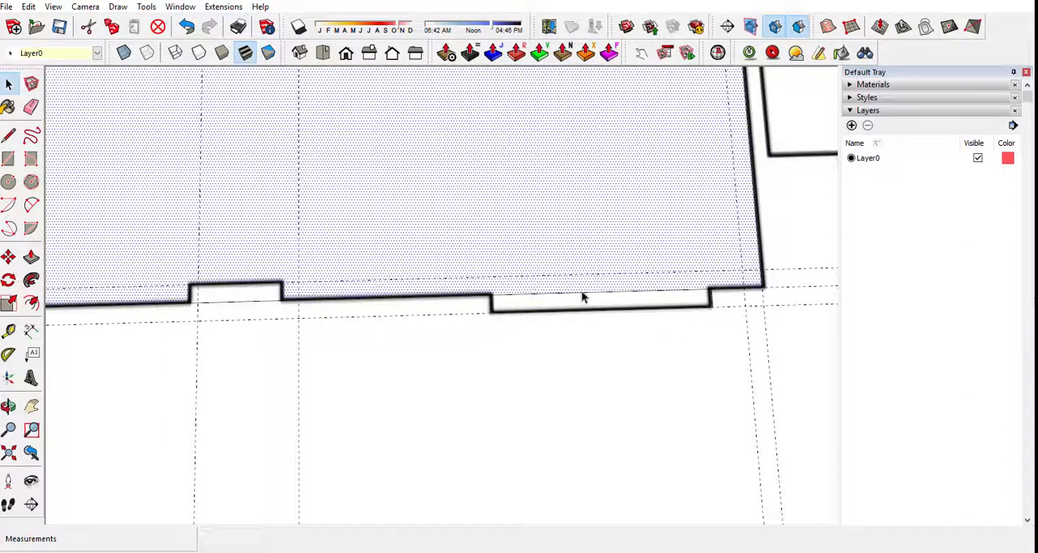
click(582, 295)
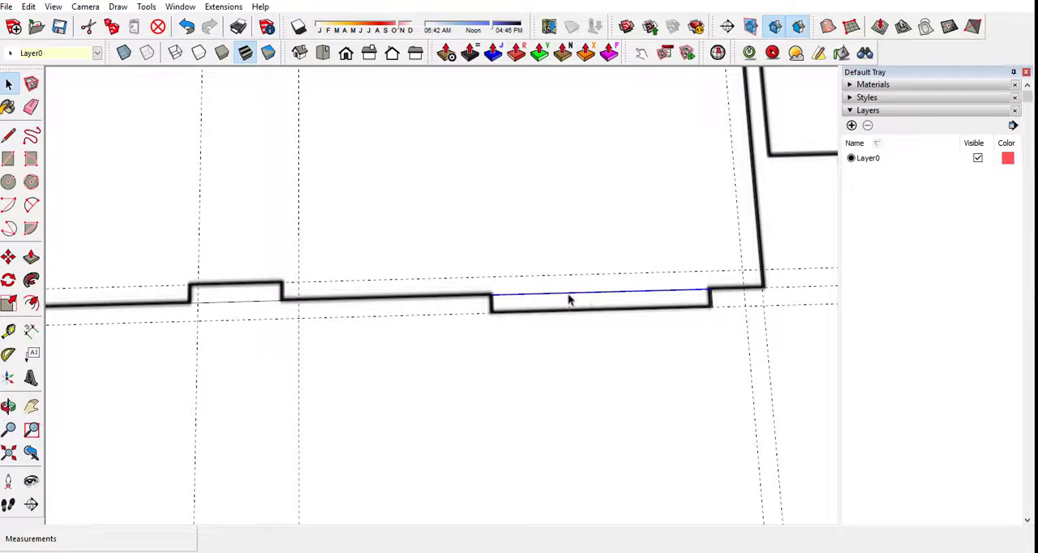
key(Delete)
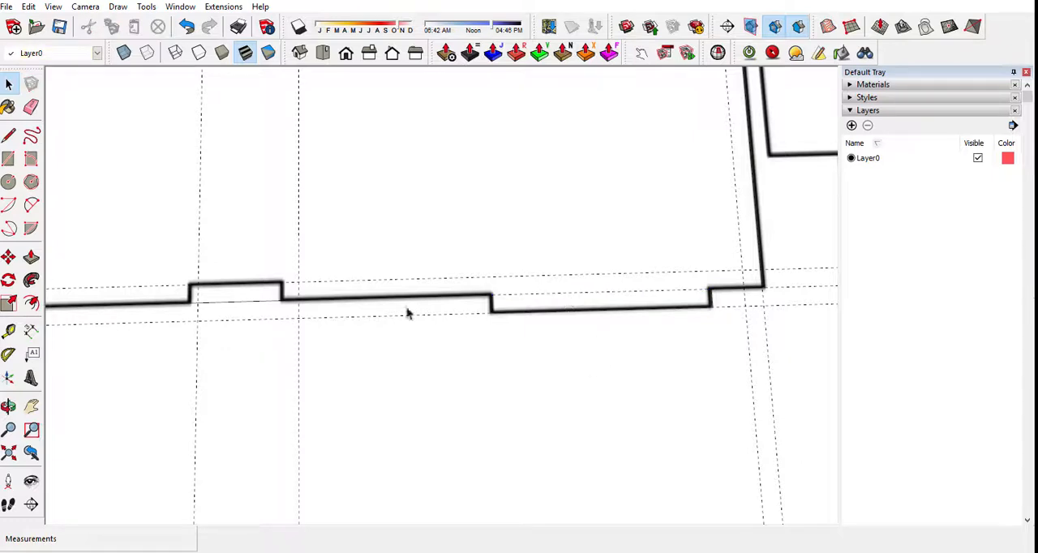
click(248, 304)
key(Delete)
Select the ballroom floor face and examine how its edges follow the plan's walls, projections and alcove.
click(387, 234)
scroll(386, 235, down, 5)
scroll(402, 242, down, 7)
middle_drag(386, 234, 325, 203)
scroll(551, 205, up, 3)
scroll(552, 209, up, 4)
middle_drag(552, 209, 407, 304)
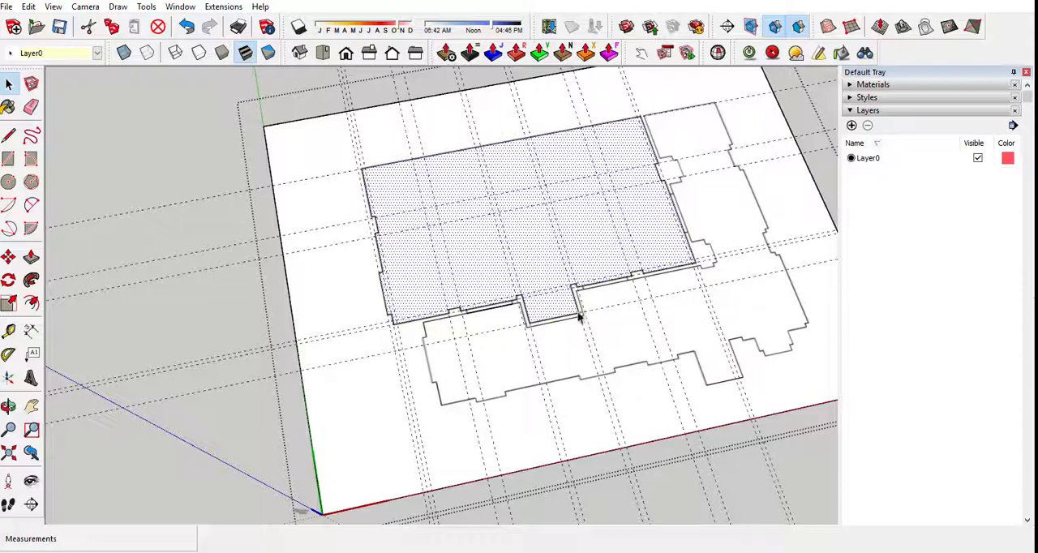
scroll(651, 215, up, 3)
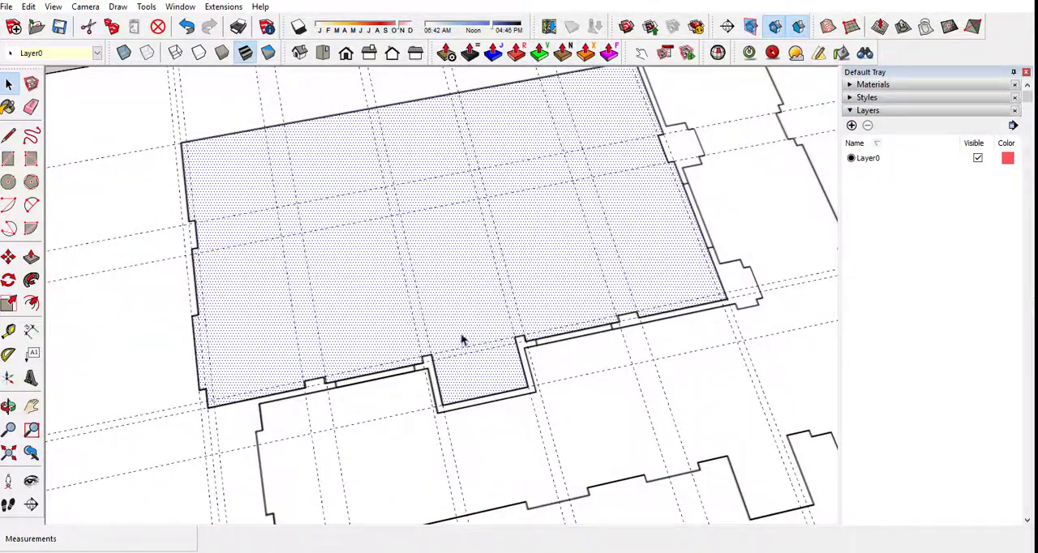
scroll(462, 339, down, 3)
middle_drag(619, 294, 646, 338)
scroll(560, 265, up, 3)
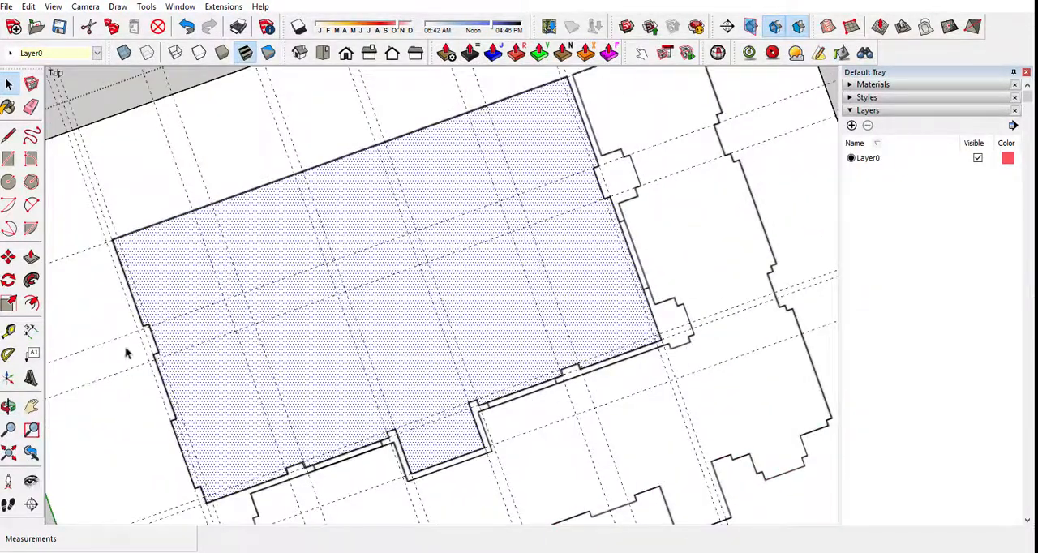
scroll(127, 347, up, 4)
scroll(195, 337, down, 3)
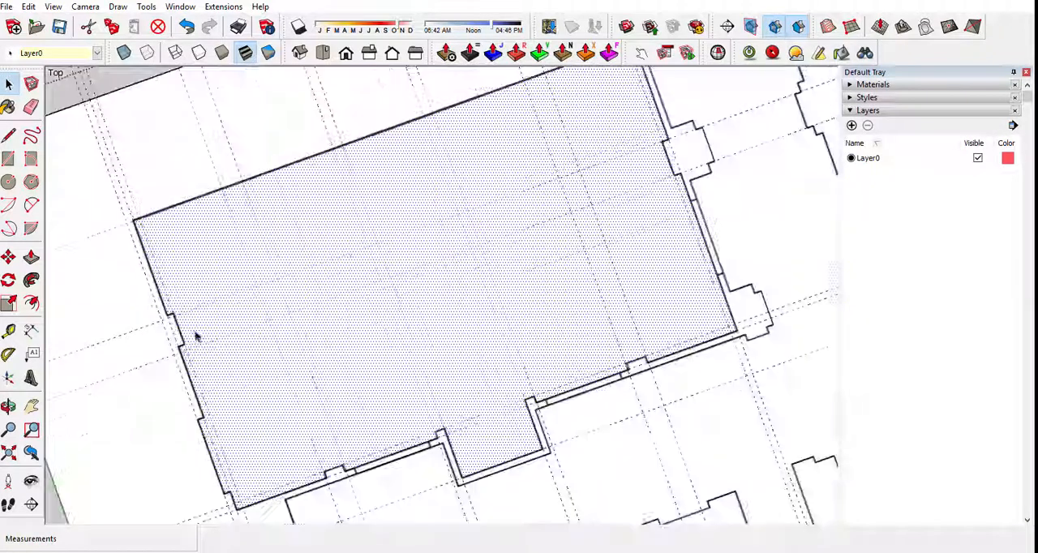
scroll(196, 336, up, 4)
scroll(159, 335, down, 5)
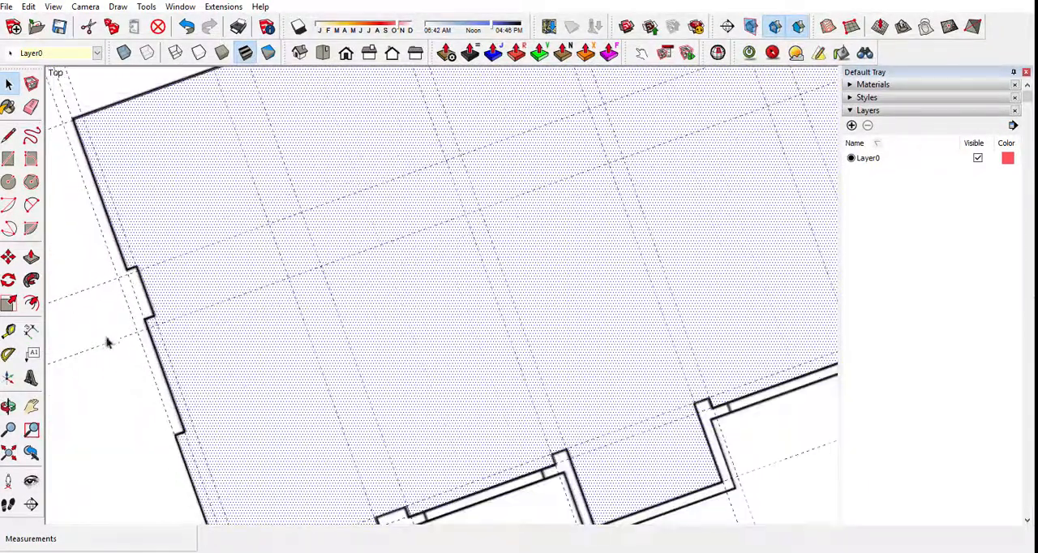
middle_drag(392, 350, 236, 140)
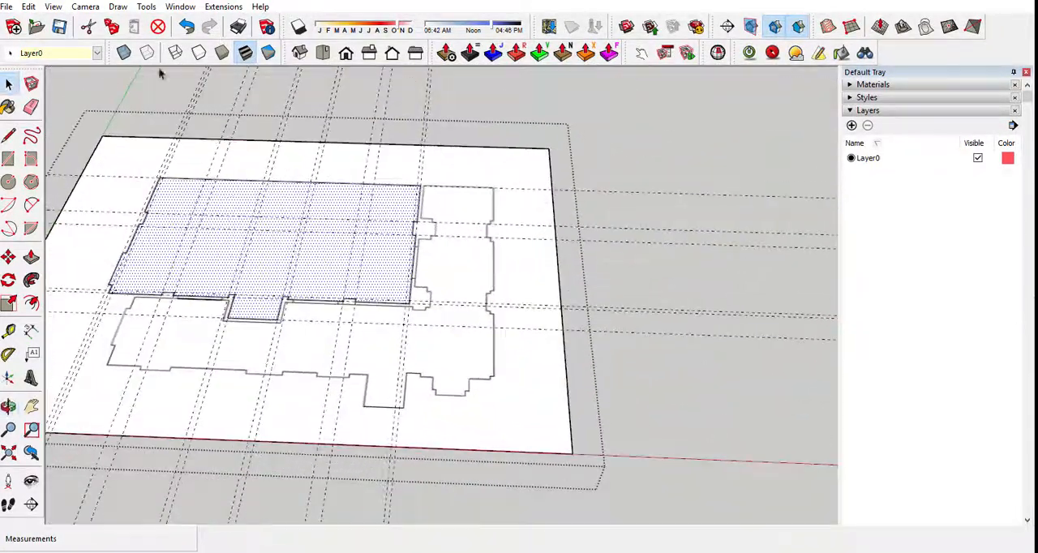
Delete all the guides from the model.
click(29, 7)
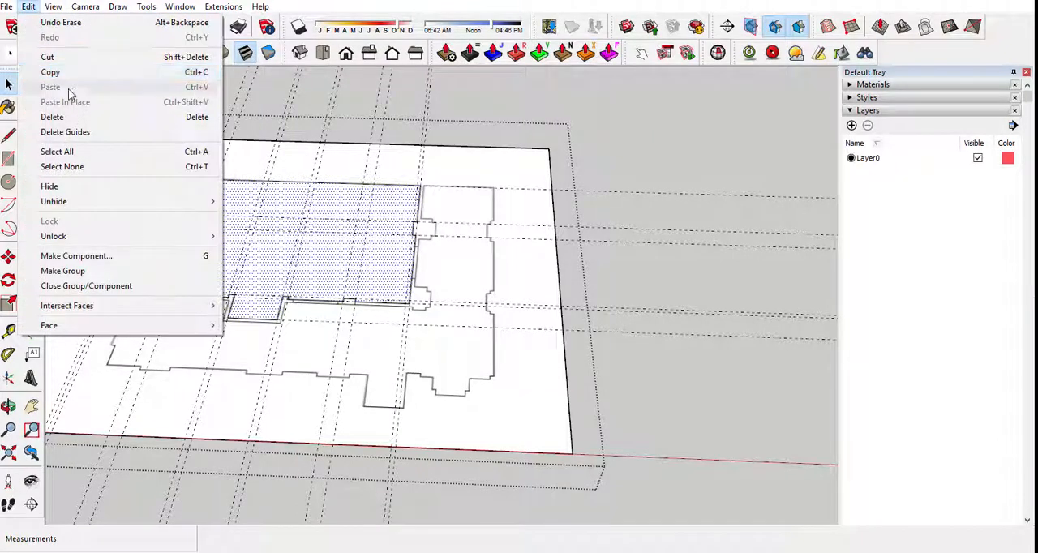
click(67, 131)
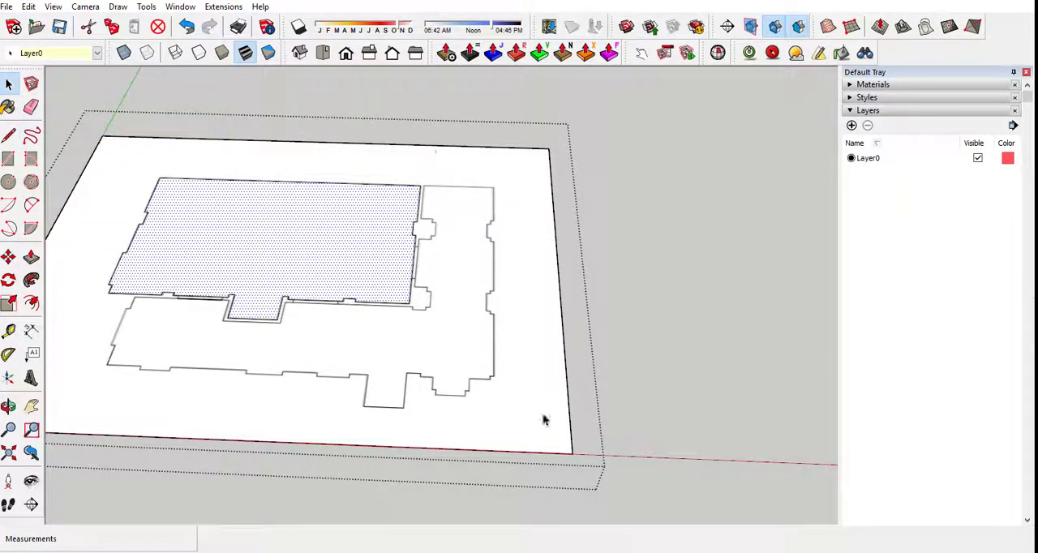
middle_drag(463, 350, 568, 396)
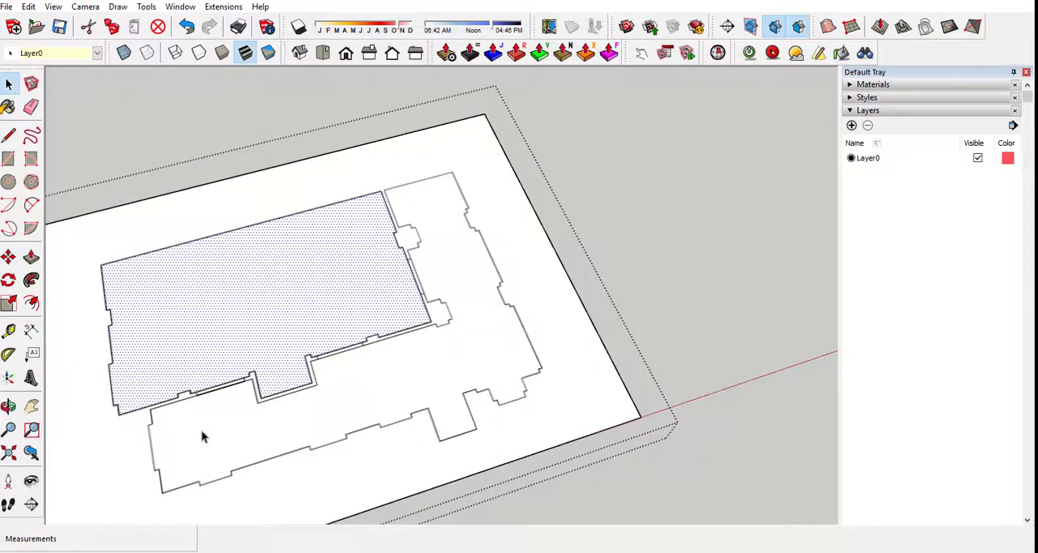
middle_drag(140, 338, 509, 262)
scroll(510, 263, down, 3)
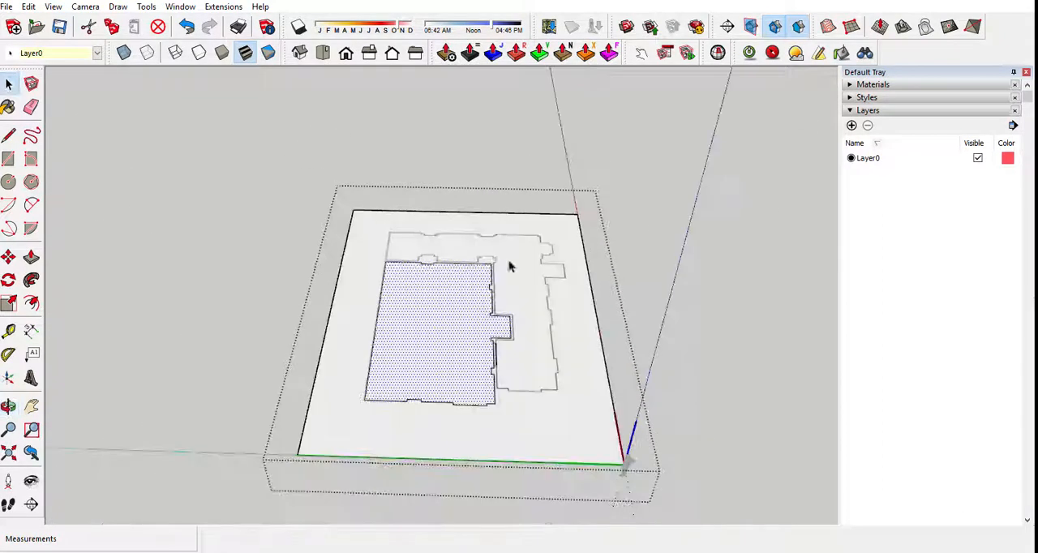
scroll(512, 409, up, 5)
middle_drag(511, 409, 516, 349)
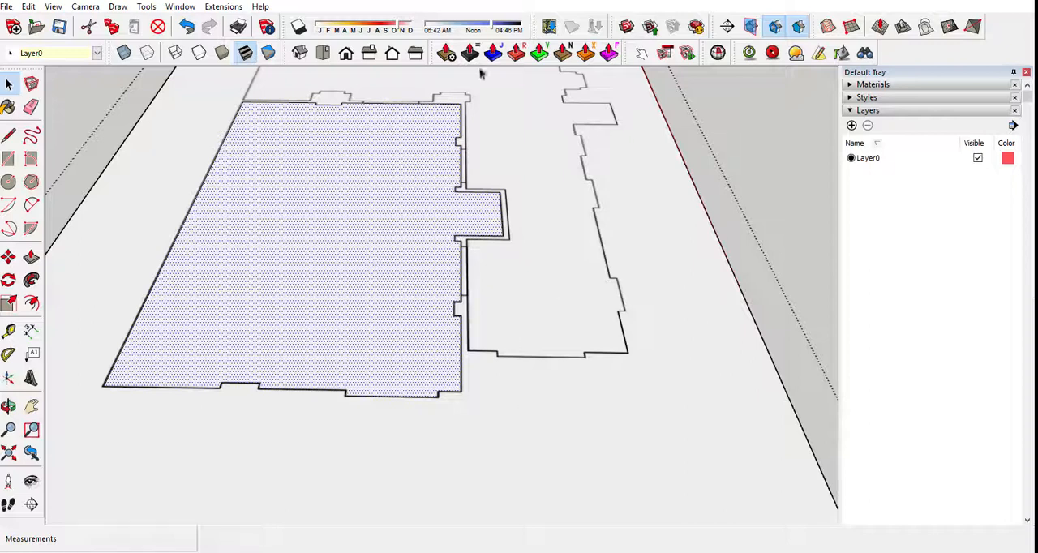
middle_drag(485, 187, 394, 331)
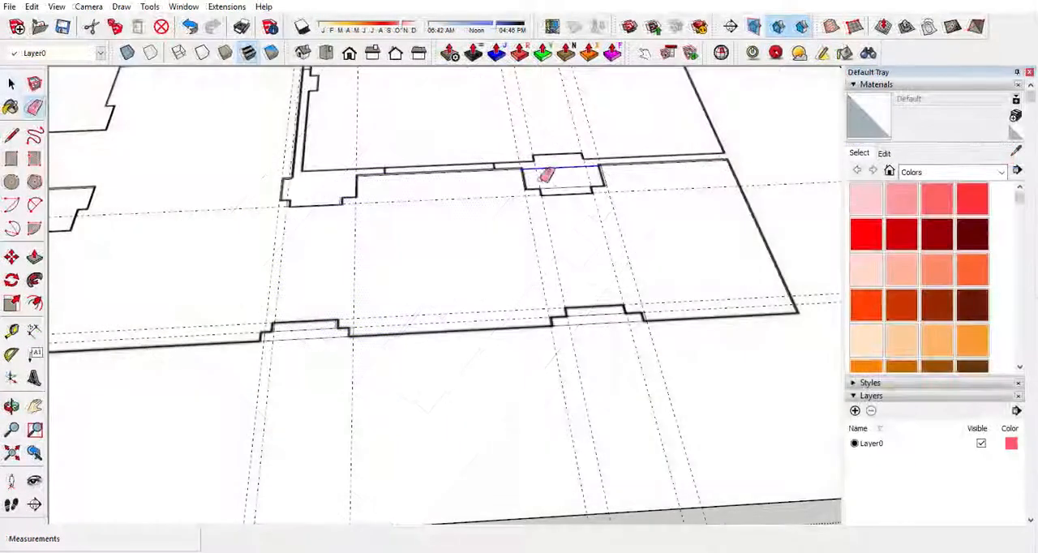
Erase the leftover lines crossing the adjoining space's wall projections and recesses.
drag(565, 181, 604, 172)
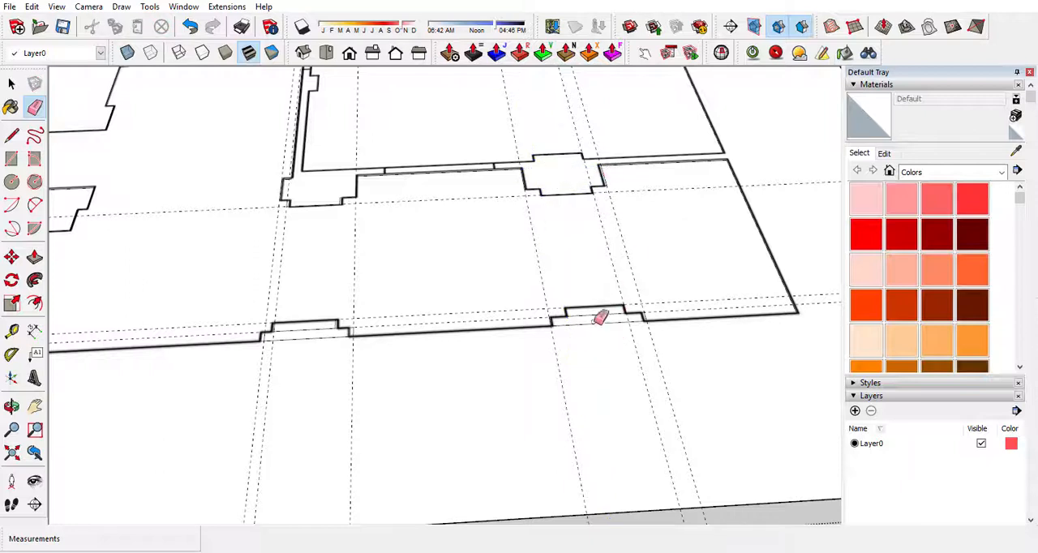
drag(600, 318, 595, 318)
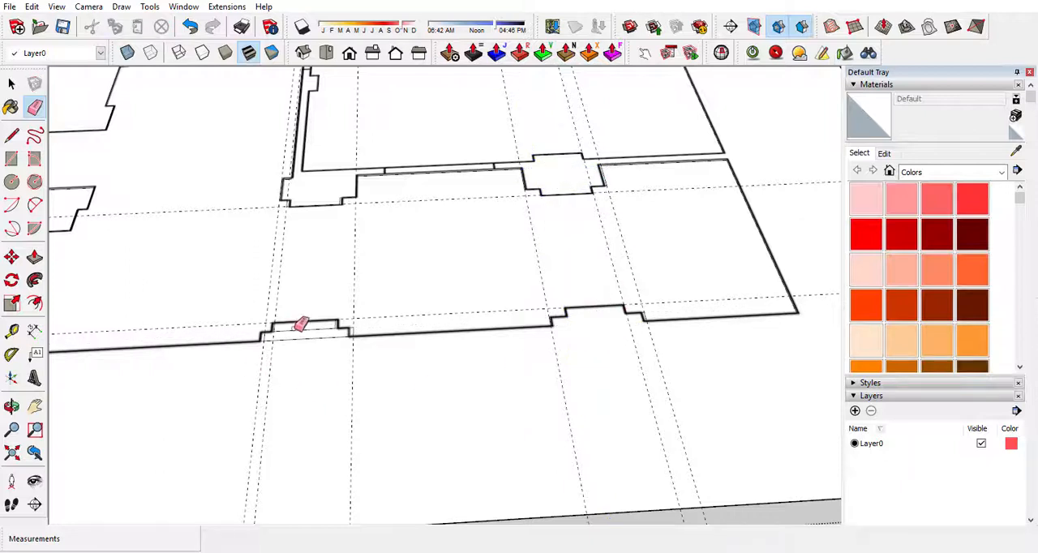
drag(300, 325, 320, 360)
Select the adjoining space's floor face and check that it fills the whole traced outline.
scroll(272, 339, up, 1)
scroll(263, 343, down, 4)
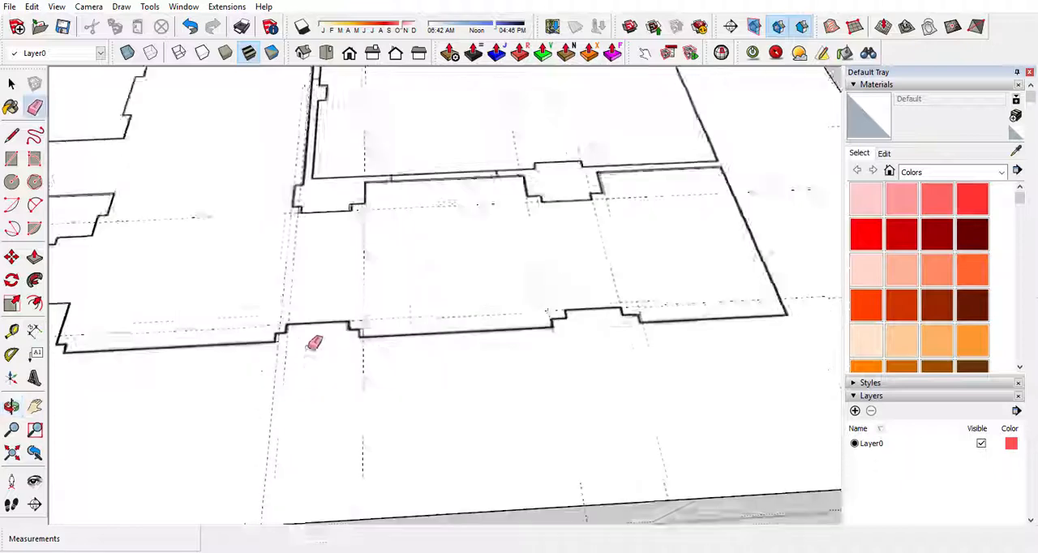
scroll(348, 354, up, 3)
scroll(350, 357, down, 3)
middle_drag(313, 382, 417, 395)
key(space)
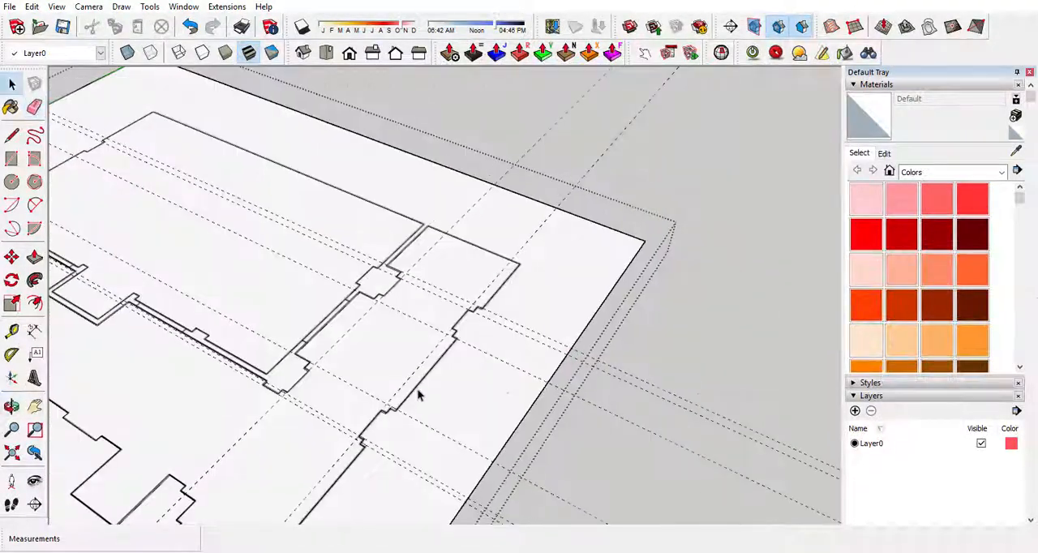
click(405, 364)
scroll(418, 421, down, 3)
middle_drag(327, 410, 468, 505)
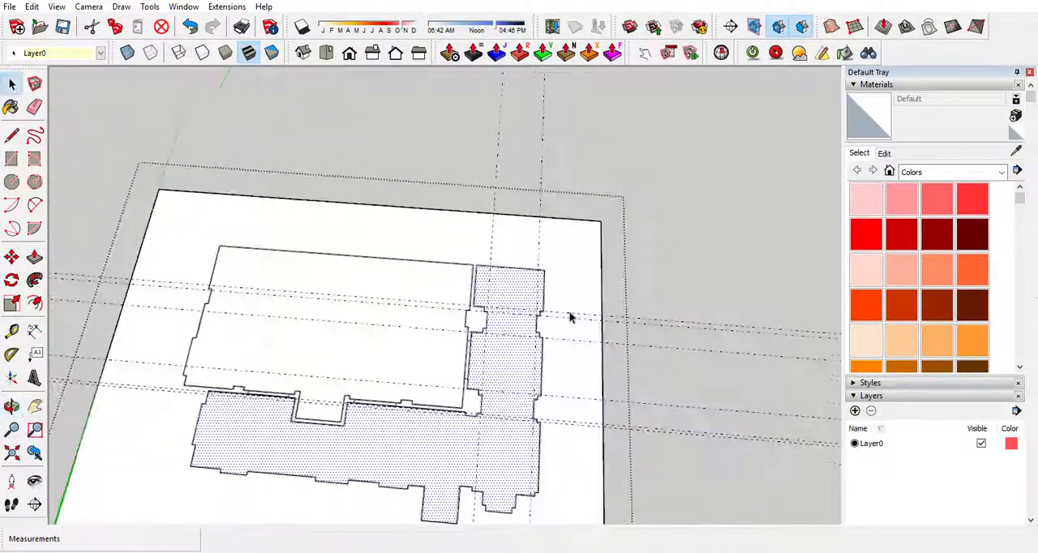
scroll(571, 315, down, 2)
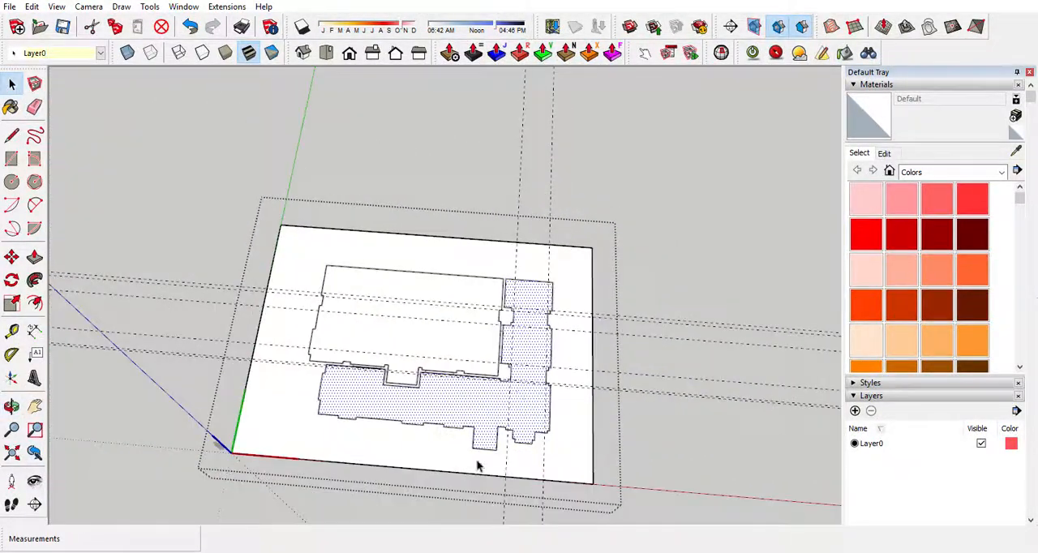
Delete all the remaining construction guides.
click(32, 7)
click(65, 132)
scroll(630, 454, up, 6)
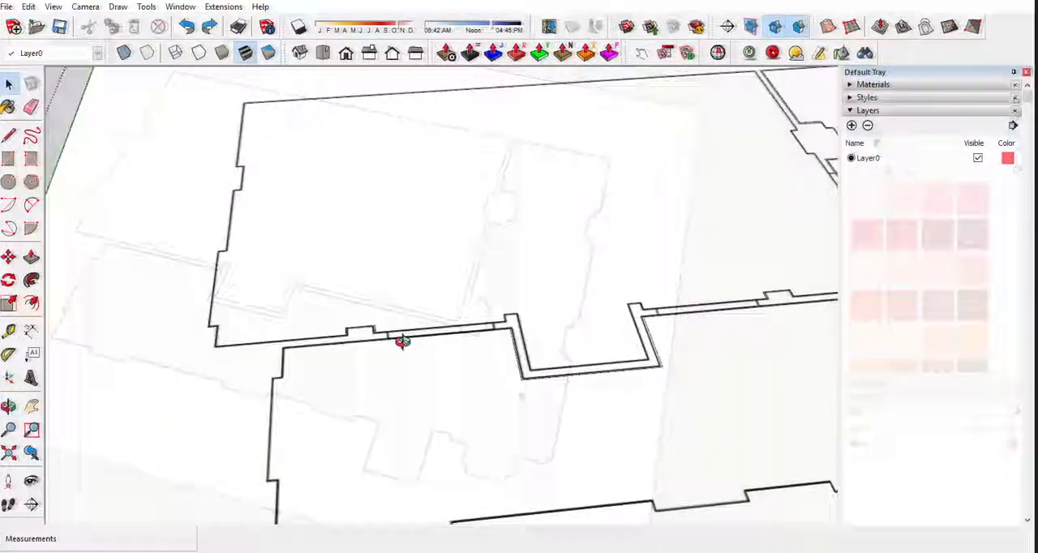
Draw a short line from the adjoining space's end corner to the ballroom edge, closing off the wall strip between them.
scroll(398, 340, down, 2)
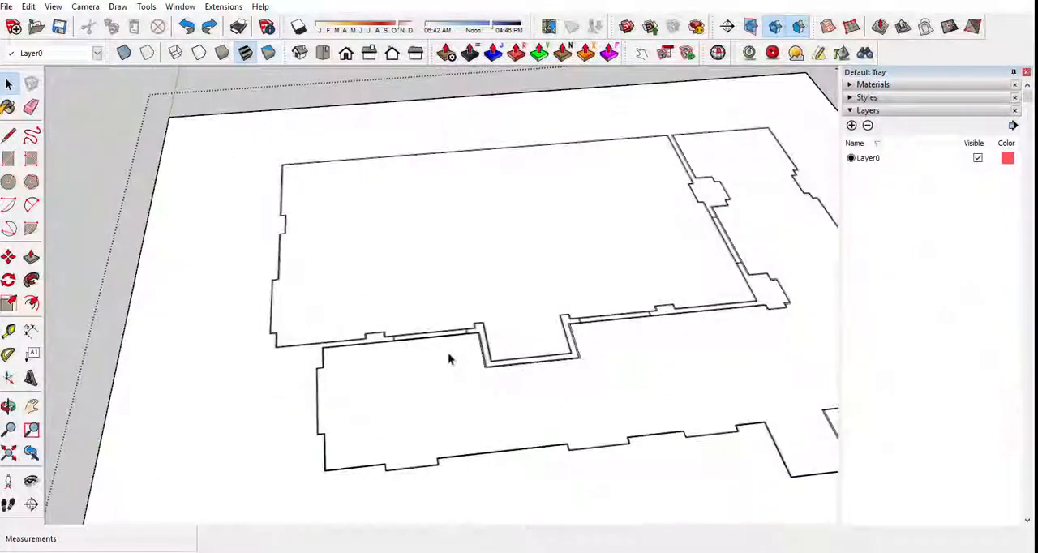
middle_drag(398, 340, 574, 299)
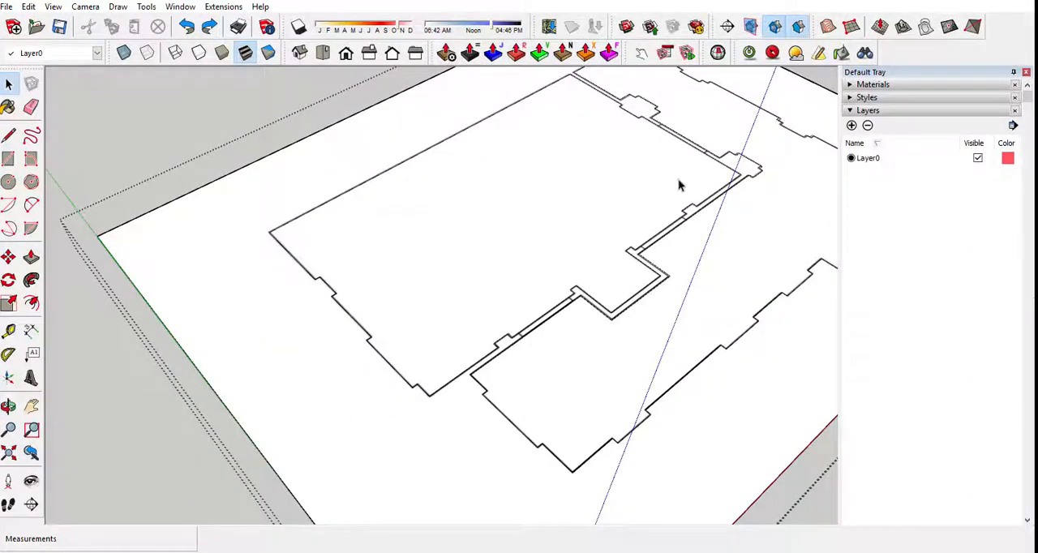
middle_drag(680, 185, 347, 373)
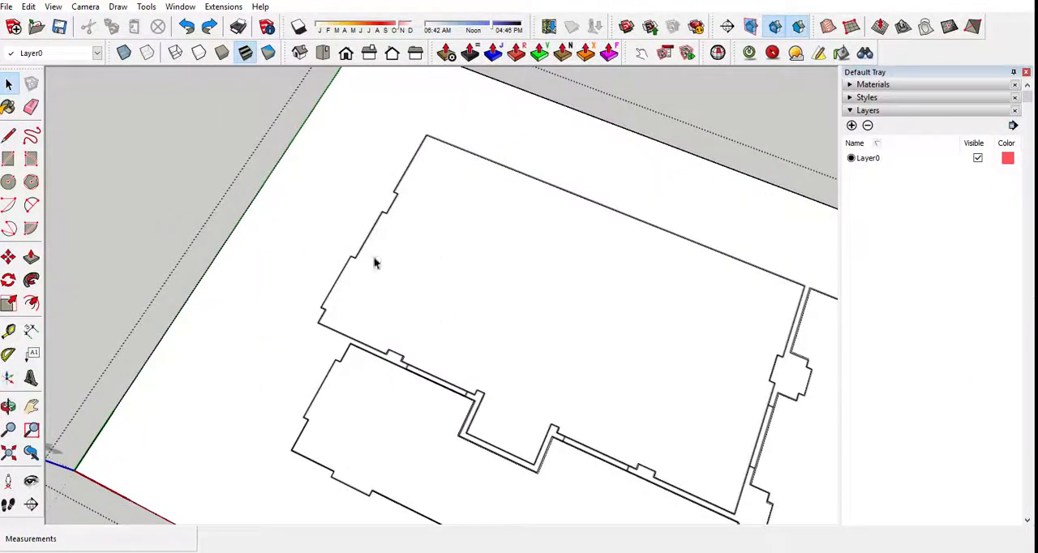
scroll(375, 262, down, 3)
middle_drag(489, 332, 288, 266)
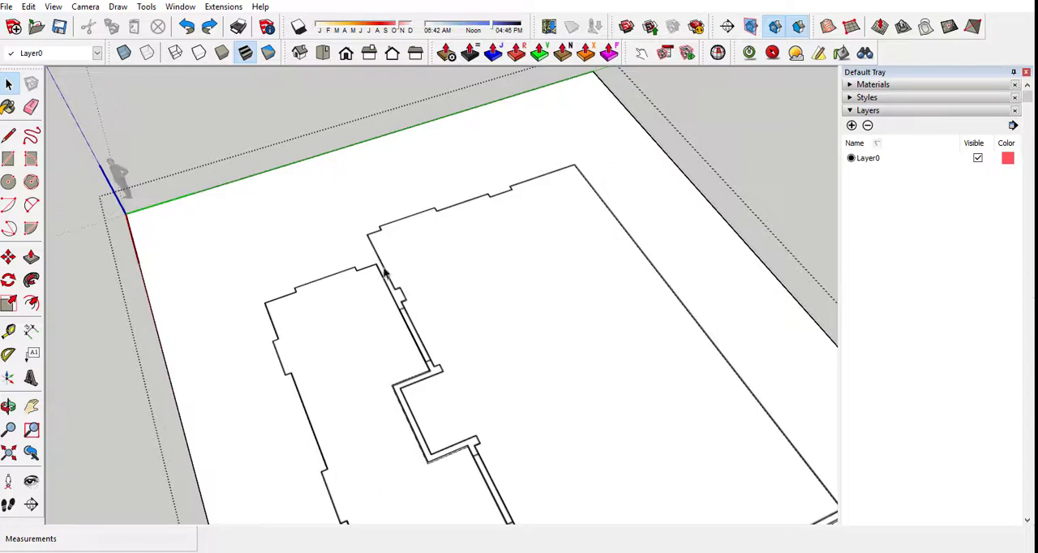
middle_drag(480, 350, 739, 206)
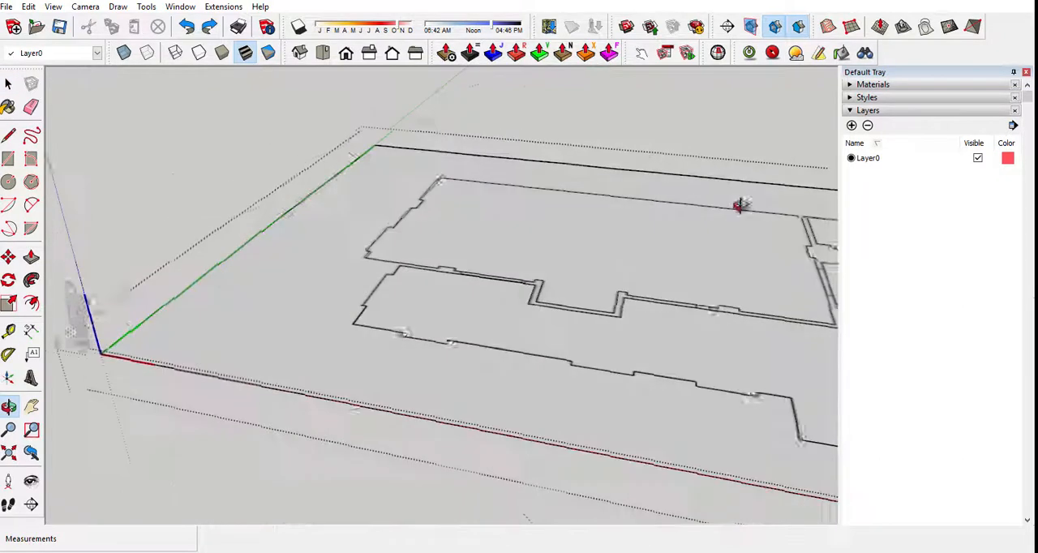
scroll(430, 248, up, 3)
middle_drag(480, 228, 406, 381)
scroll(415, 438, up, 3)
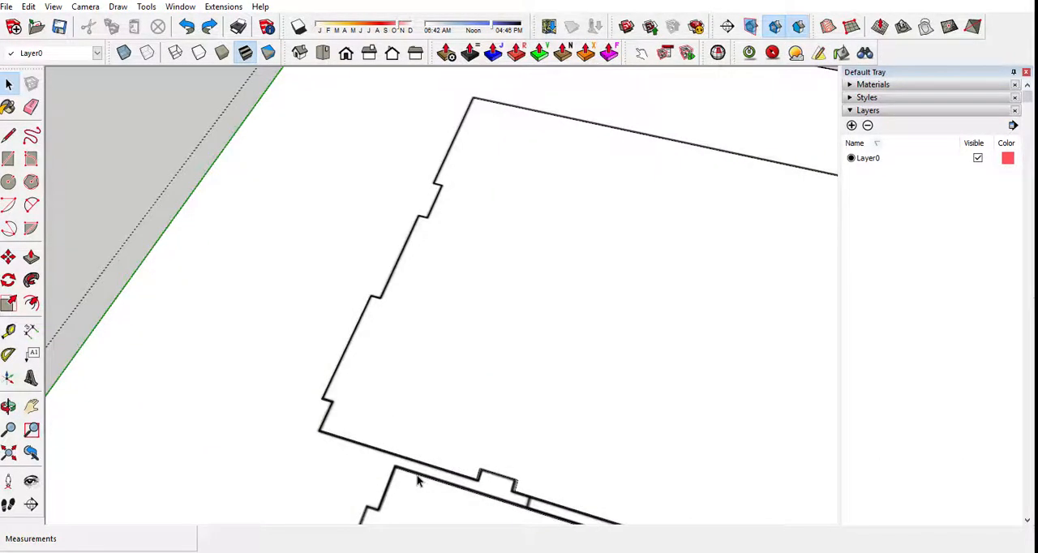
key(l)
click(395, 468)
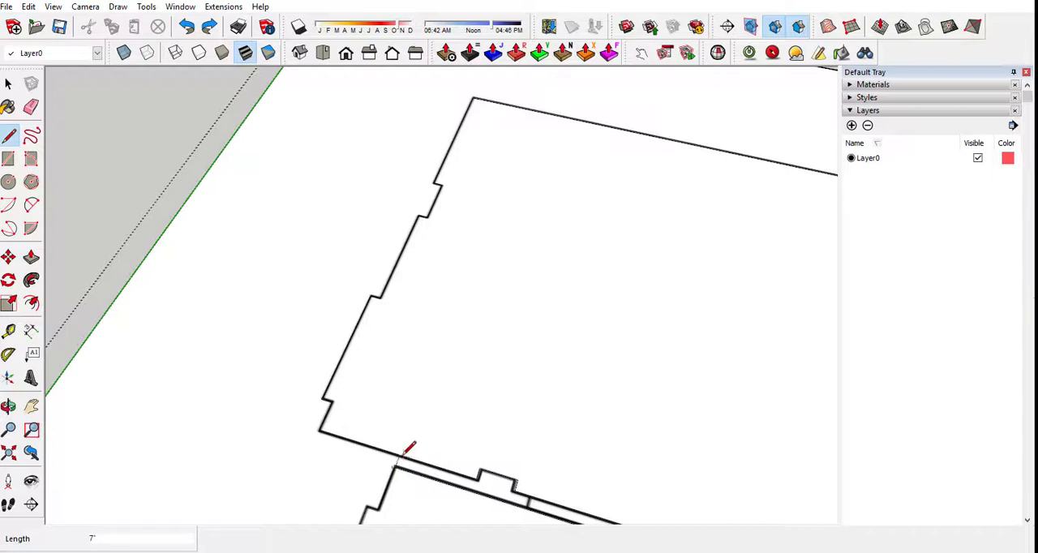
scroll(248, 479, down, 5)
scroll(530, 419, up, 5)
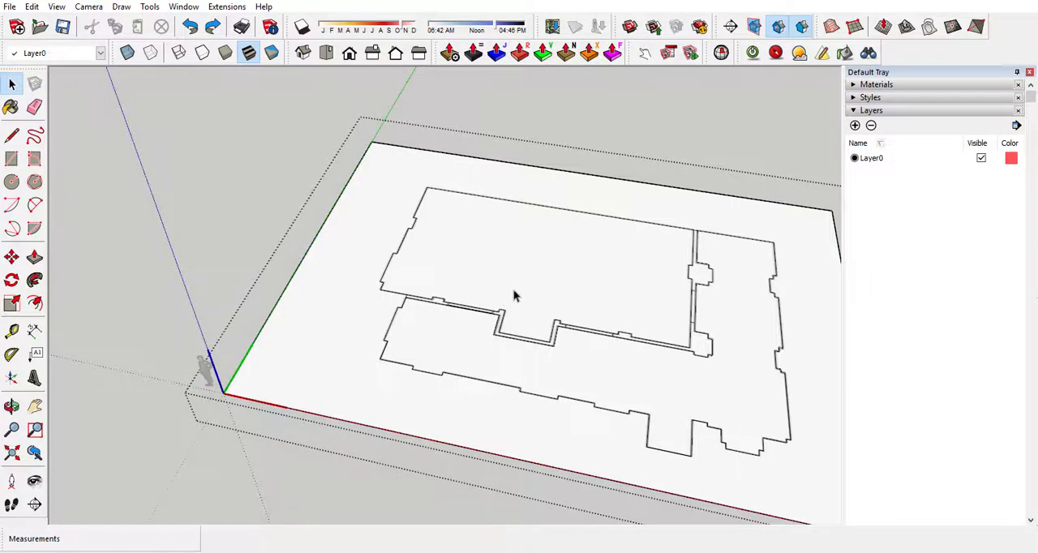
Try to raise the ballroom floor face 14' with a plain Push/Pull.
key(p)
drag(520, 294, 521, 233)
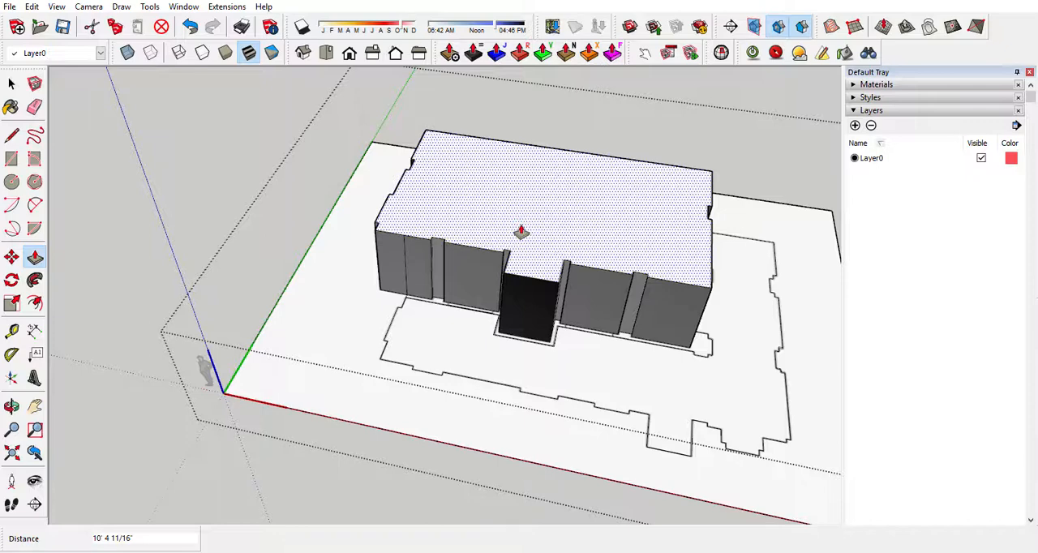
text(14')
key(Return)
middle_drag(520, 233, 496, 481)
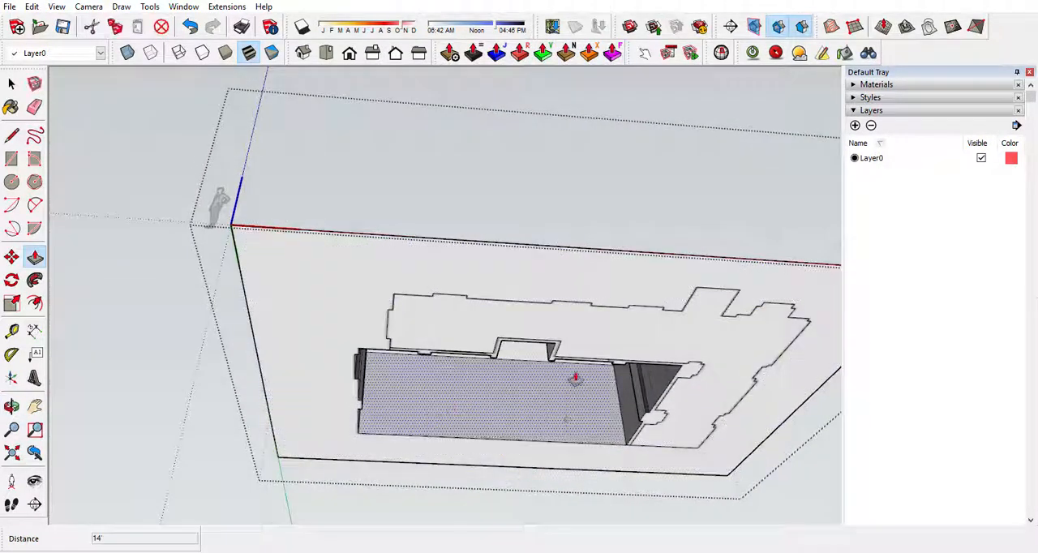
middle_drag(508, 429, 558, 461)
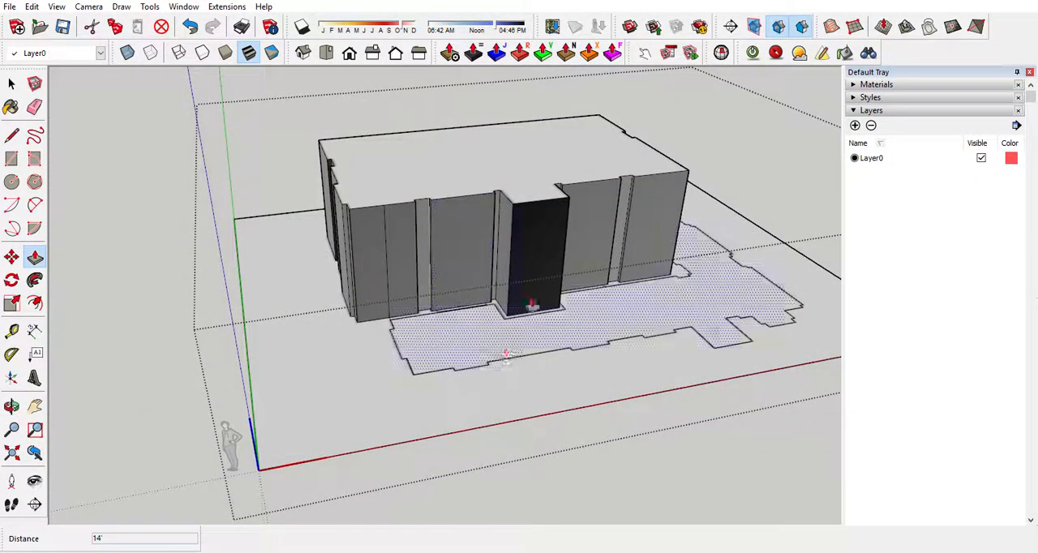
click(191, 27)
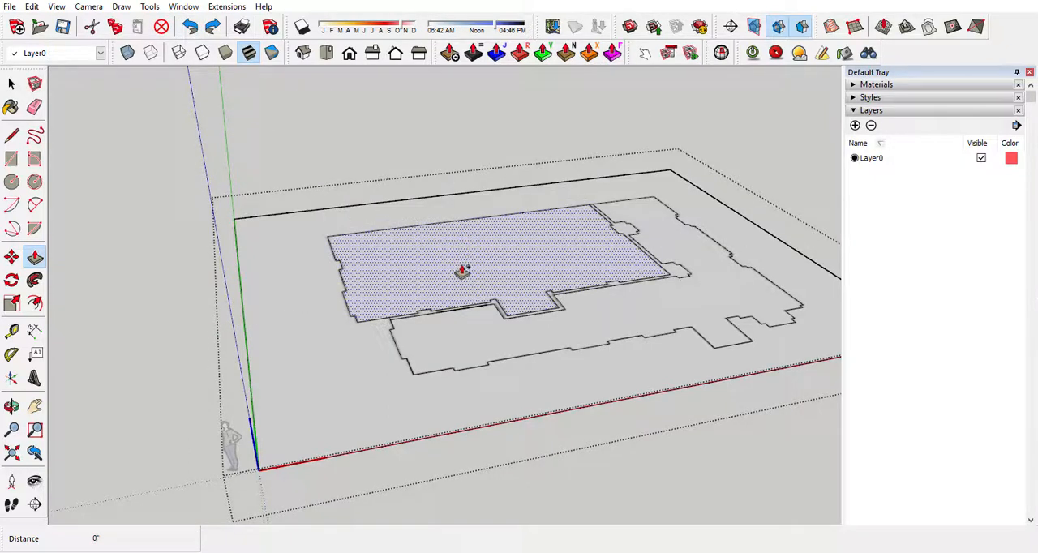
Push/Pull the ballroom floor face up 14' as a new face, keeping the original floor in place.
click(462, 272)
text(14)
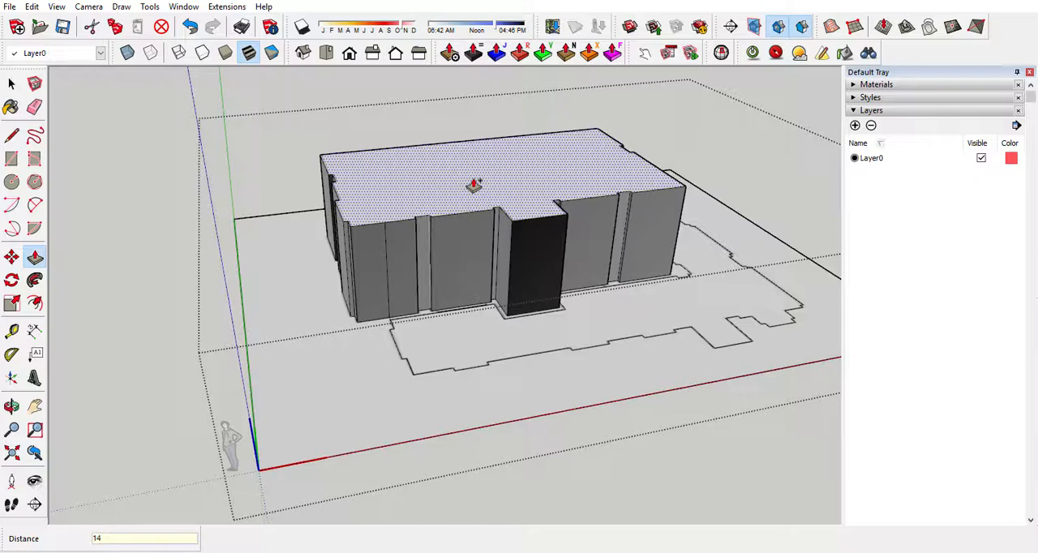
key(Return)
Push/Pull the wall strip between the two spaces up to the height of the ballroom's top.
scroll(466, 347, up, 3)
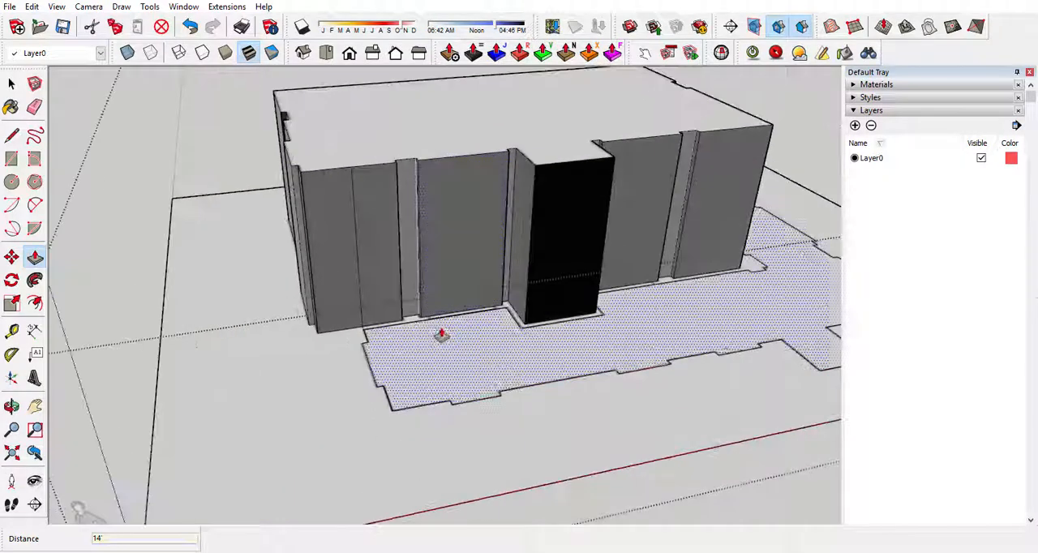
click(415, 327)
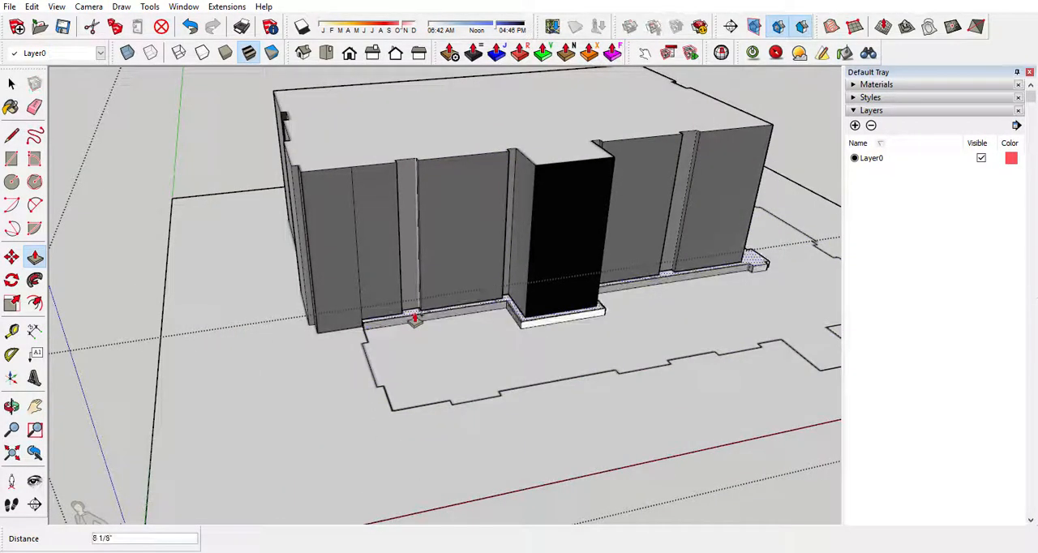
click(309, 166)
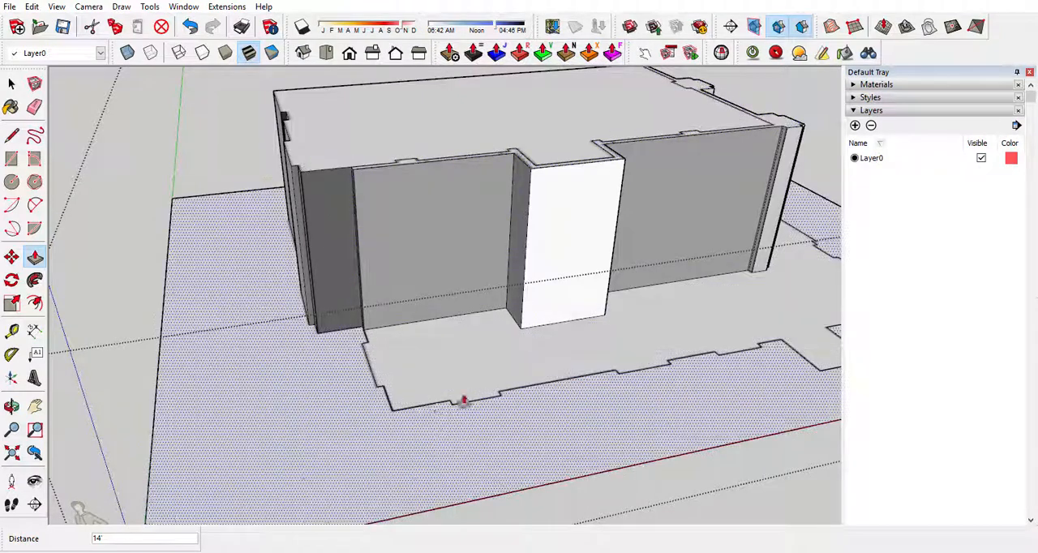
Push/Pull the adjoining space's floor face up 12'.
scroll(343, 310, down, 3)
middle_drag(666, 291, 373, 273)
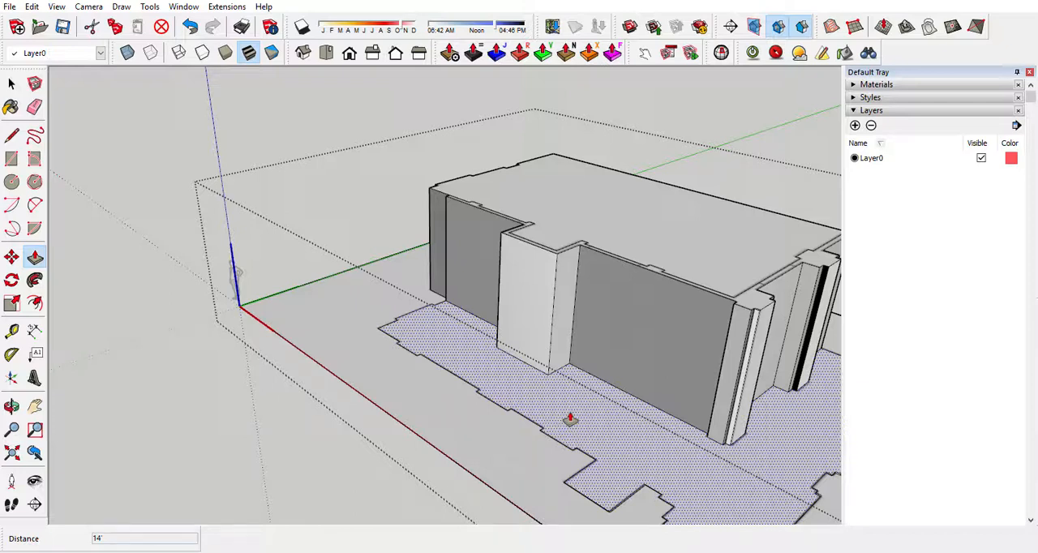
click(570, 419)
text(12')
key(Return)
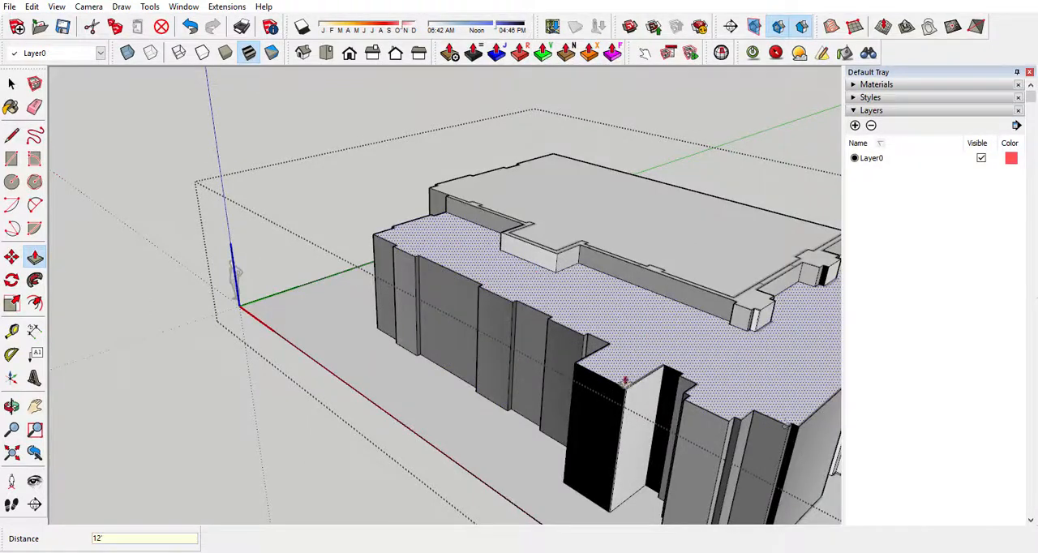
Select the top faces of the ballroom and the adjoining space and make them a component named "ceiling".
middle_drag(456, 301, 823, 354)
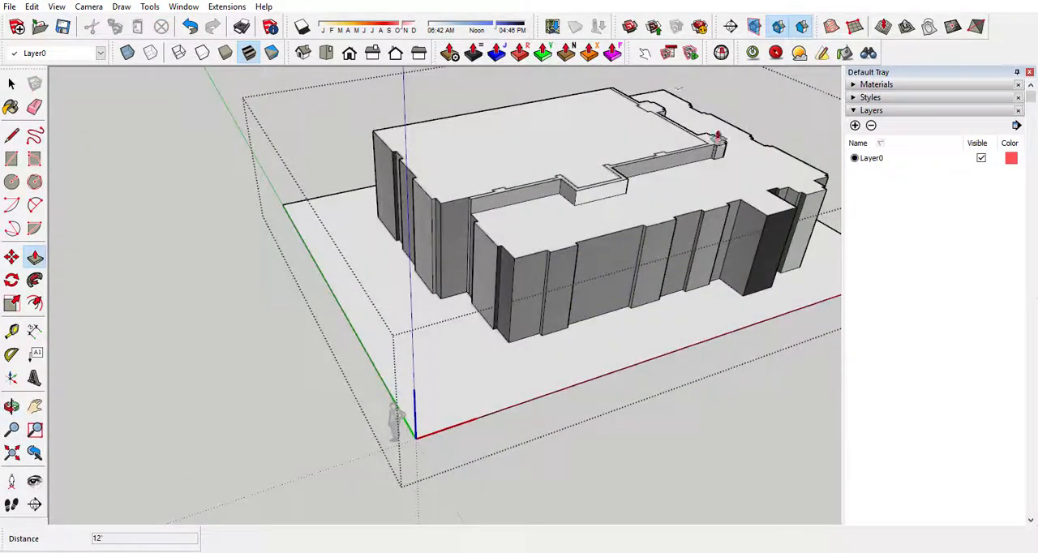
mouse_move(554, 359)
middle_down()
mouse_move(563, 324)
mouse_move(411, 248)
mouse_move(343, 269)
middle_up()
middle_drag(813, 323, 707, 283)
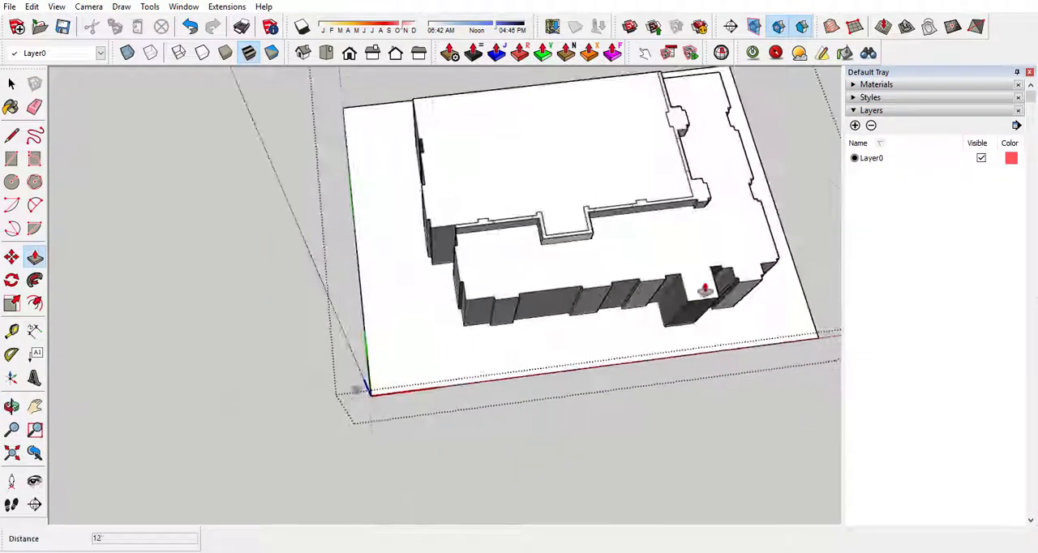
scroll(644, 227, up, 6)
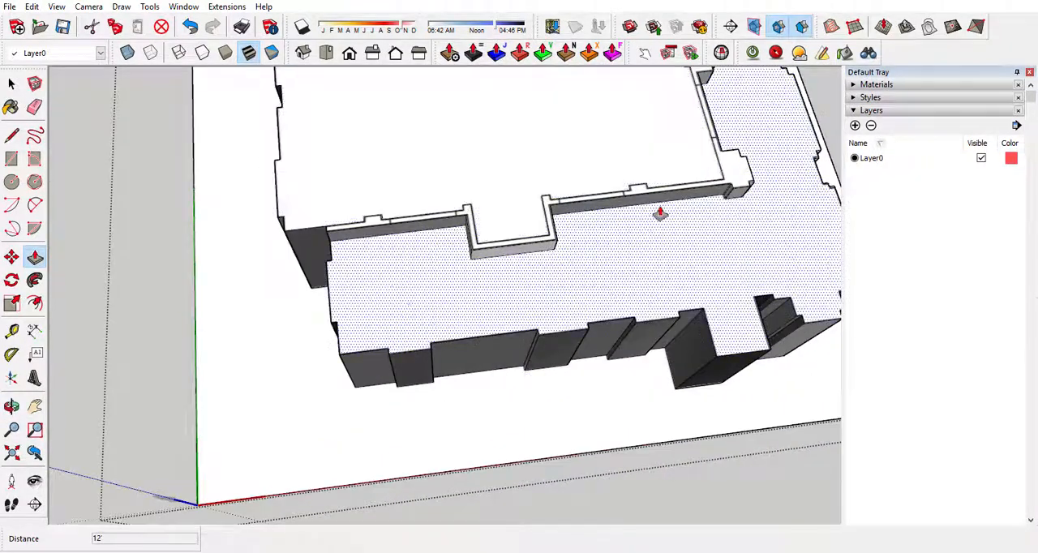
scroll(254, 251, down, 5)
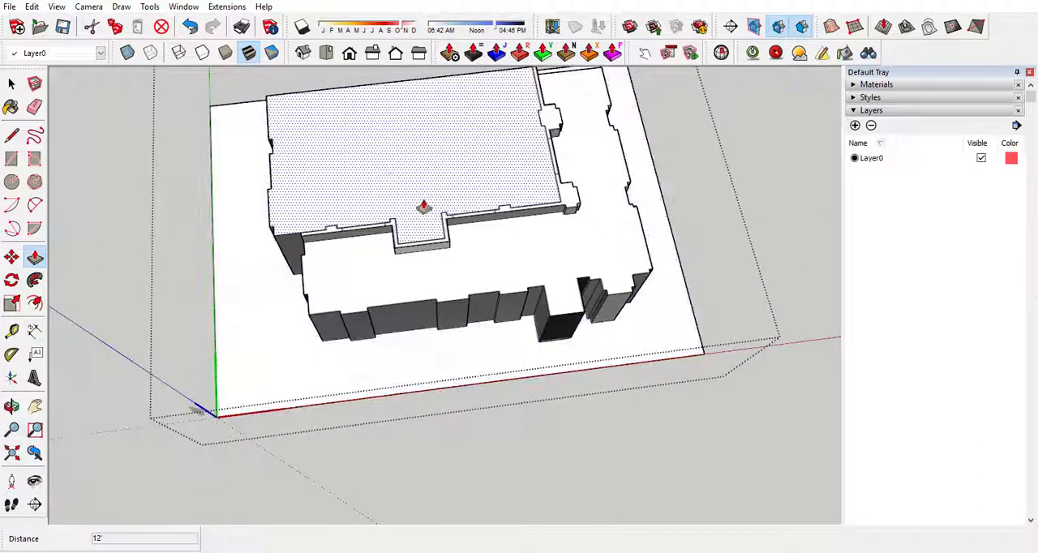
key(space)
click(429, 176)
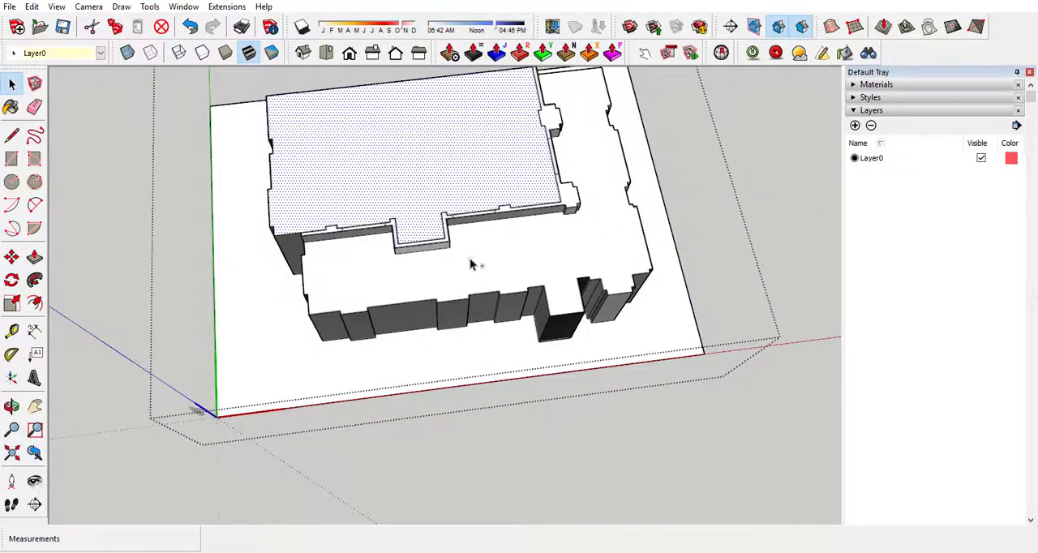
shift+click(470, 258)
middle_drag(470, 258, 227, 149)
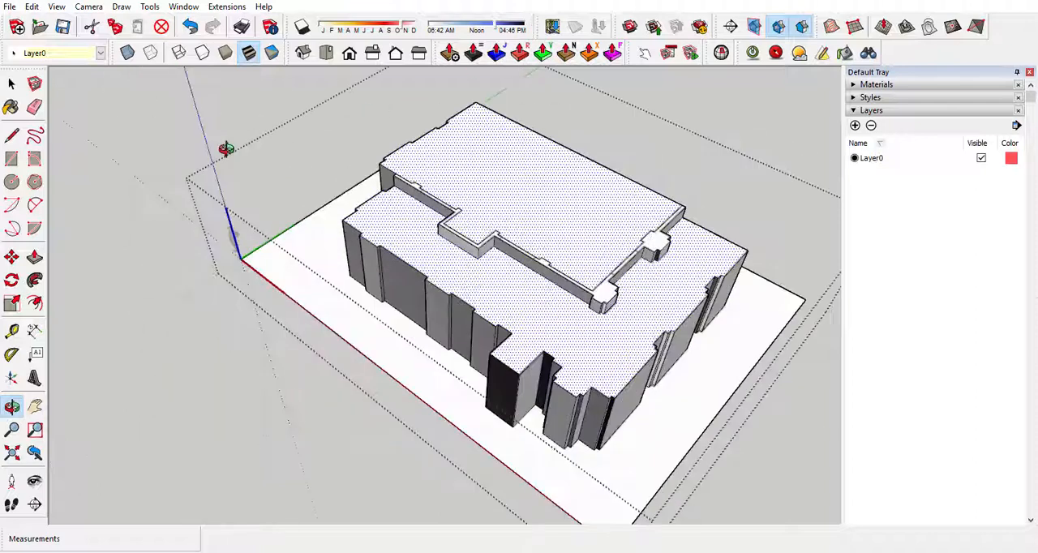
right_click(521, 175)
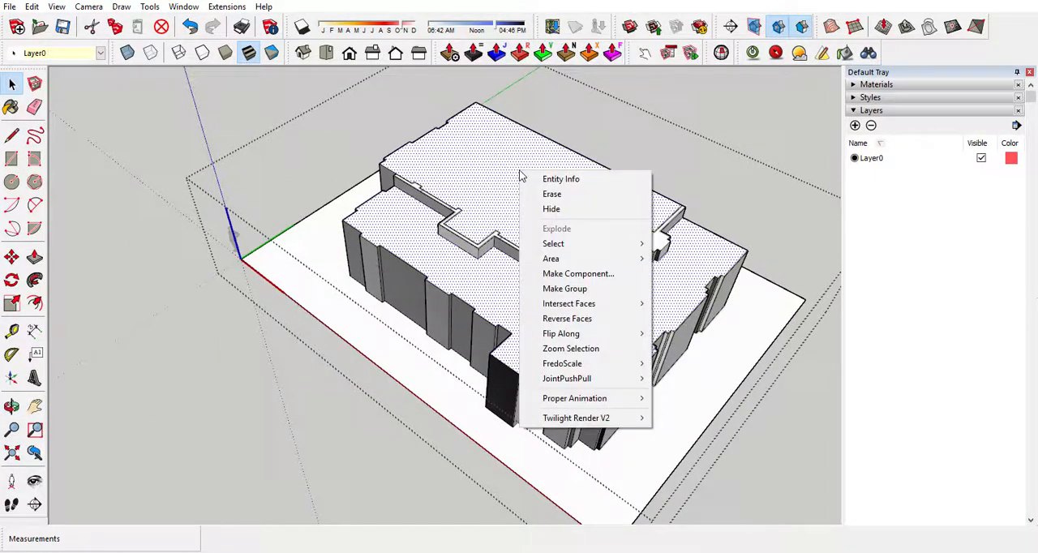
click(628, 275)
text(ceiling)
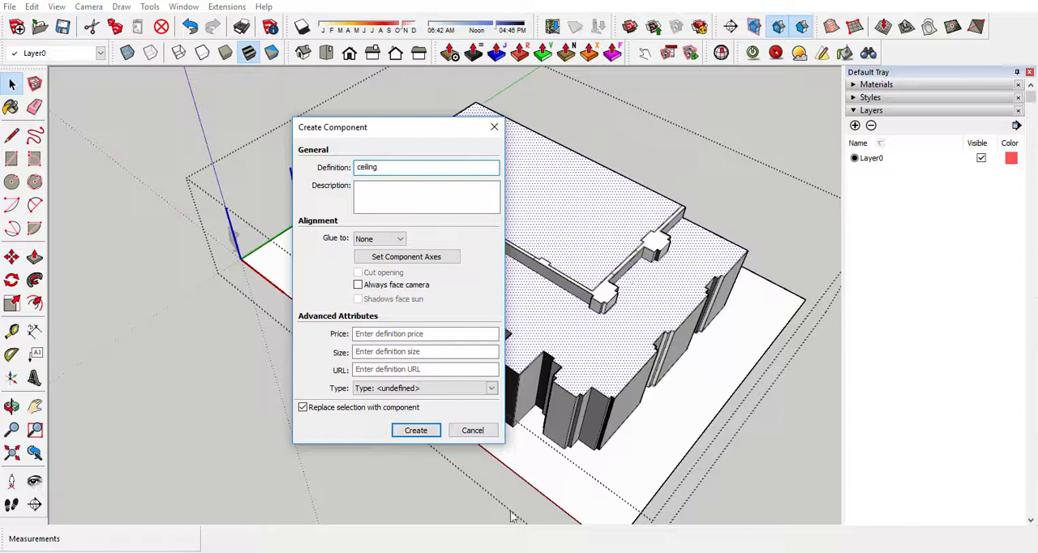
click(416, 430)
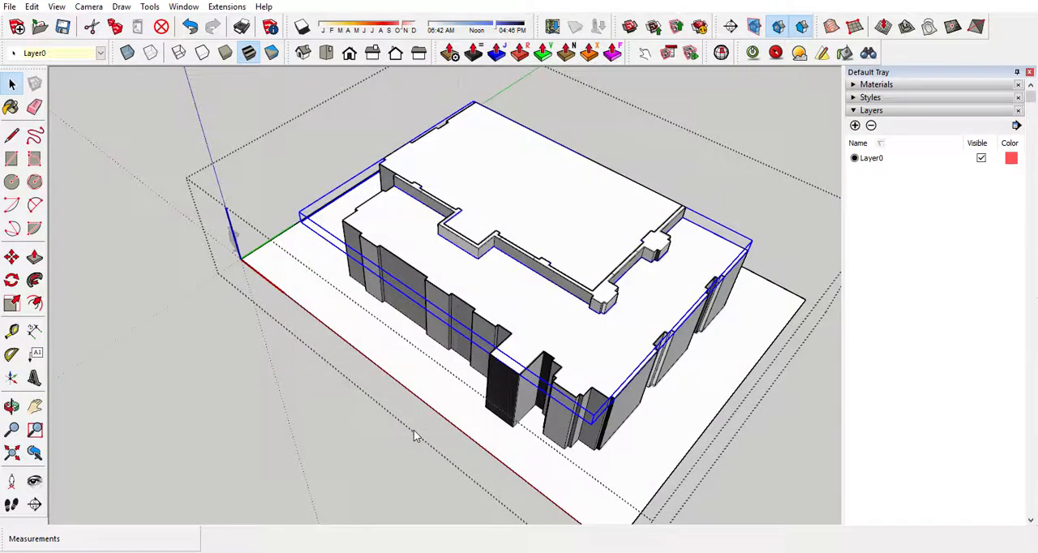
Add a new layer named "ceiling".
click(856, 126)
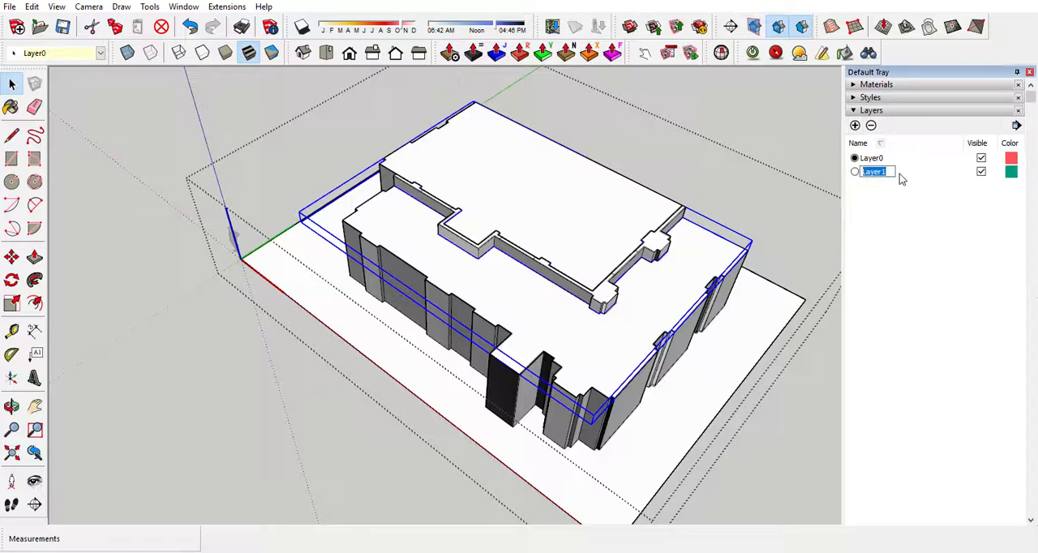
text(ceiling)
click(789, 135)
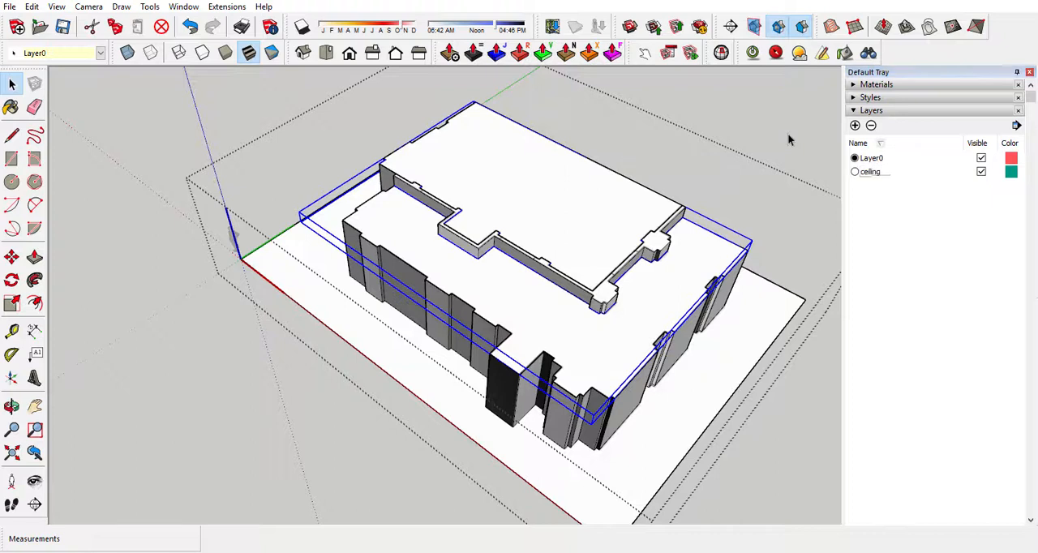
Assign the ceiling component over the two spaces to the "ceiling" layer and check its layer assignment.
double_click(482, 193)
click(504, 193)
right_click(504, 193)
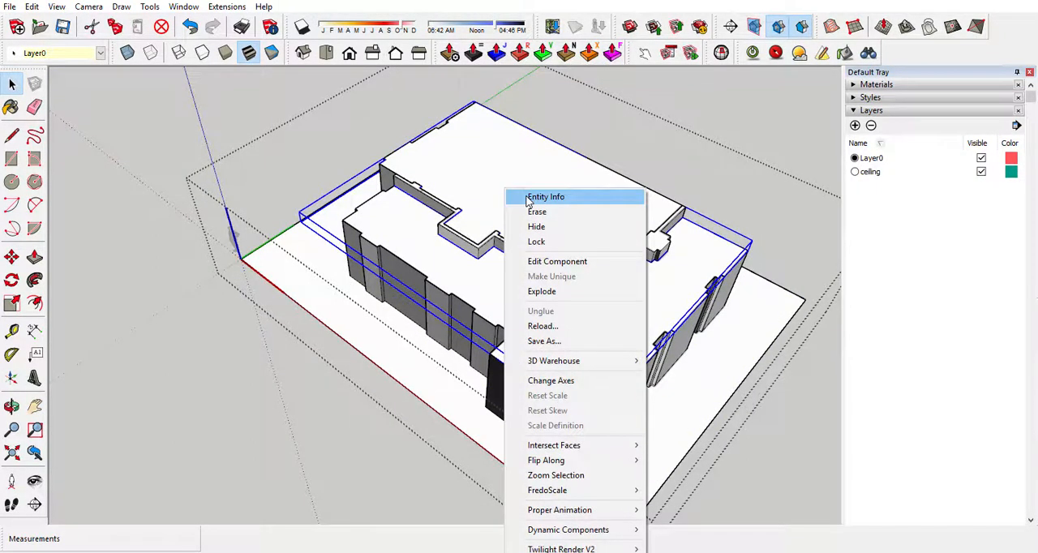
click(542, 197)
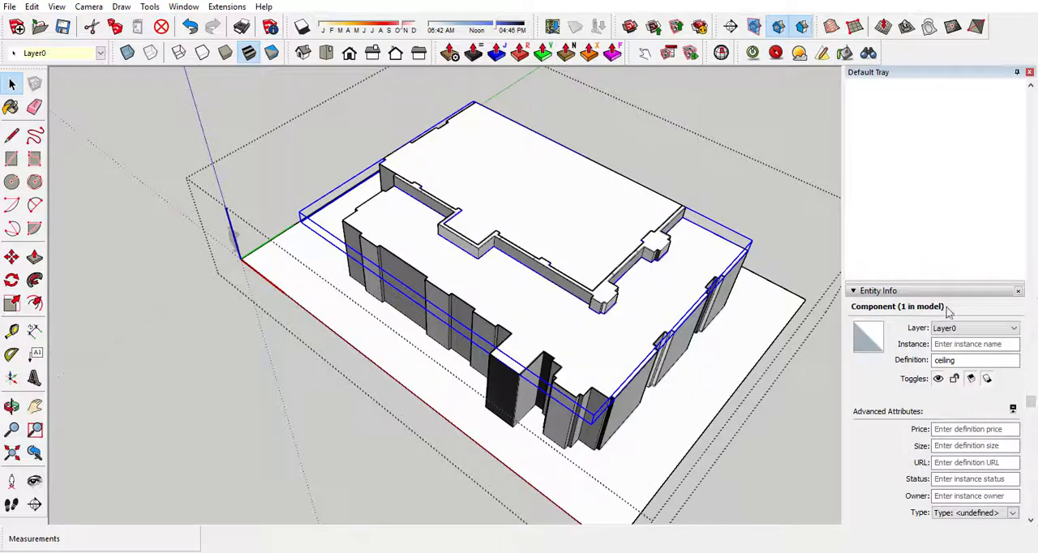
click(980, 329)
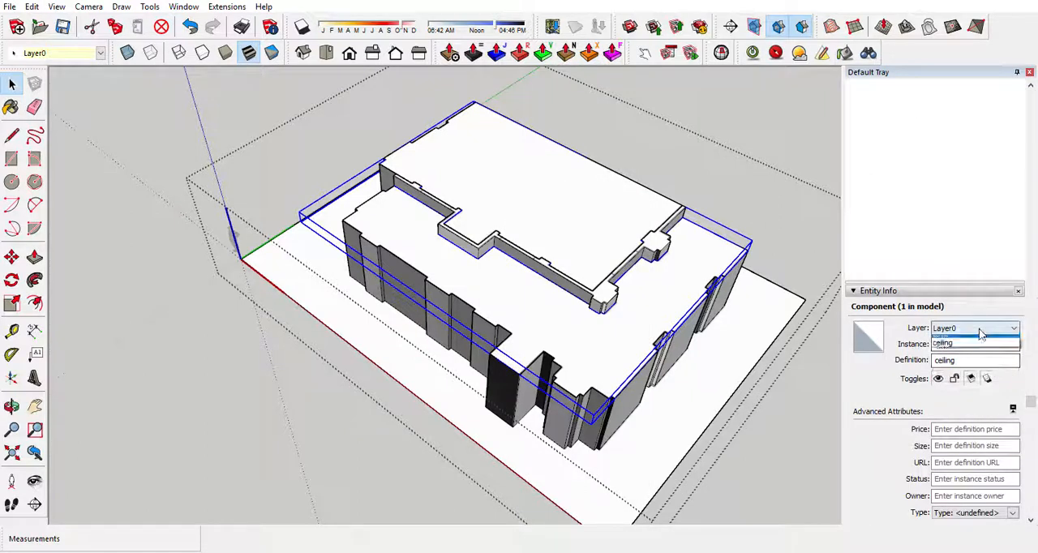
click(957, 349)
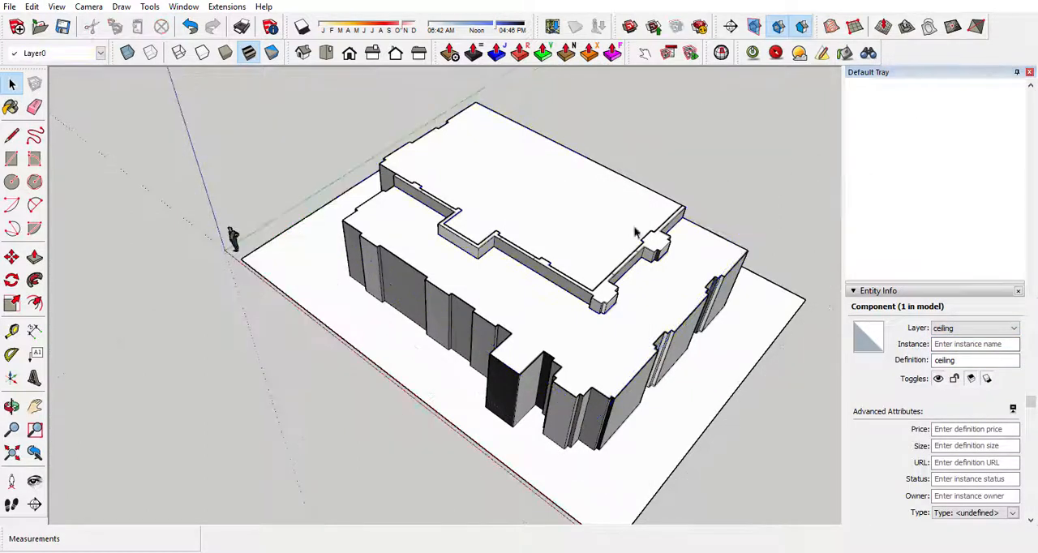
click(543, 213)
double_click(543, 212)
click(543, 208)
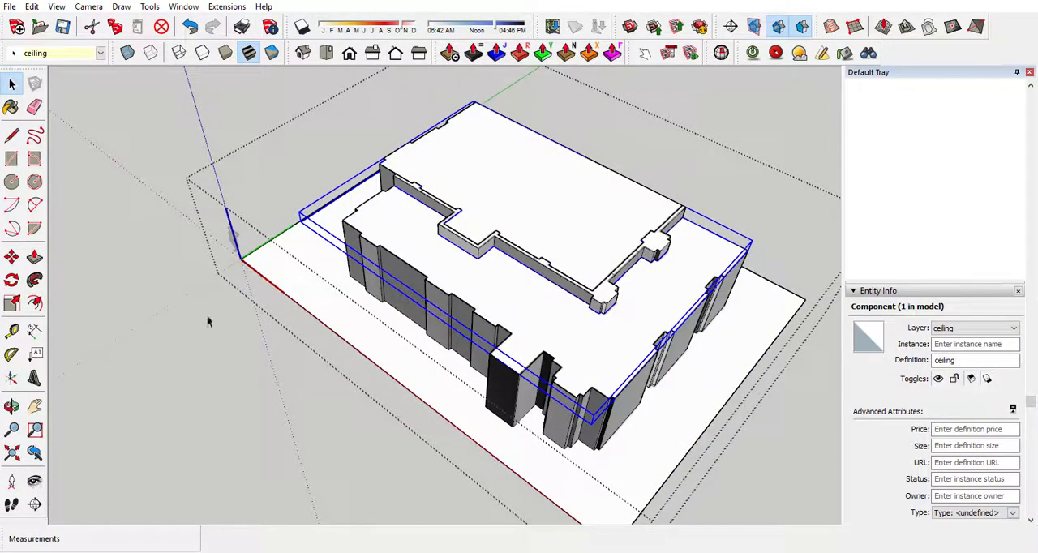
click(210, 278)
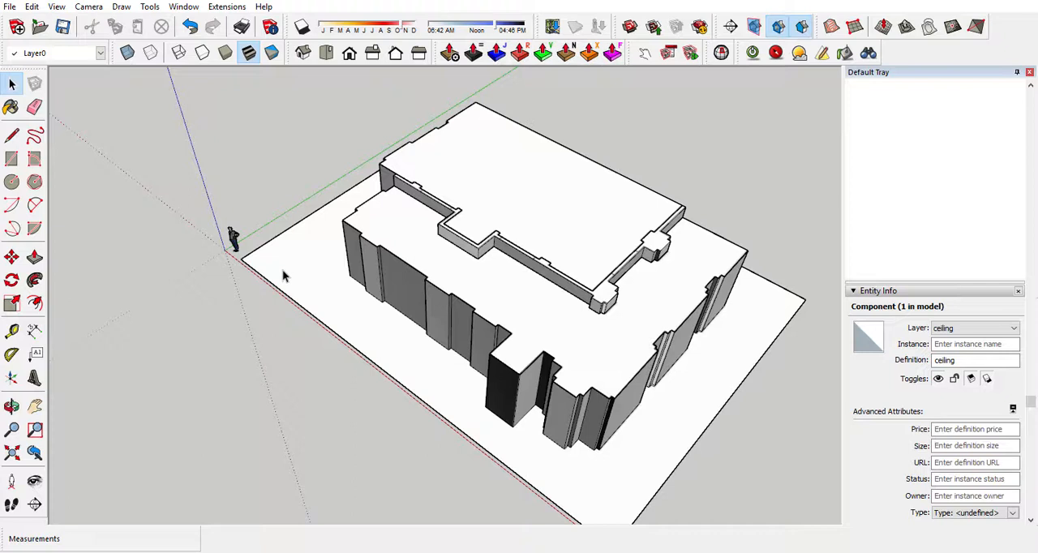
Toggle the visibility of the "ceiling" layer several times and leave it hidden to open up the rooms.
click(882, 294)
scroll(922, 88, up, 3)
scroll(903, 96, down, 1)
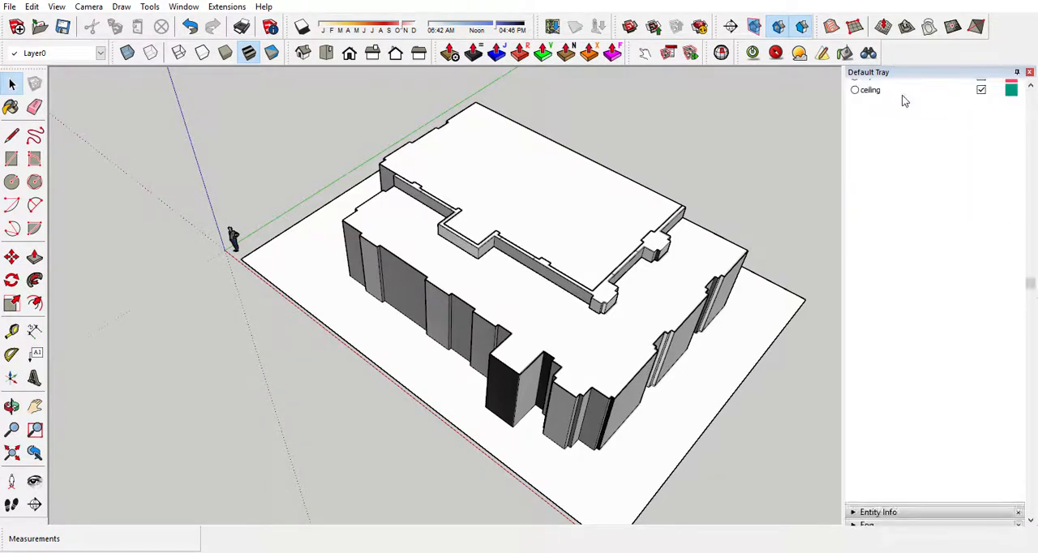
scroll(904, 99, up, 1)
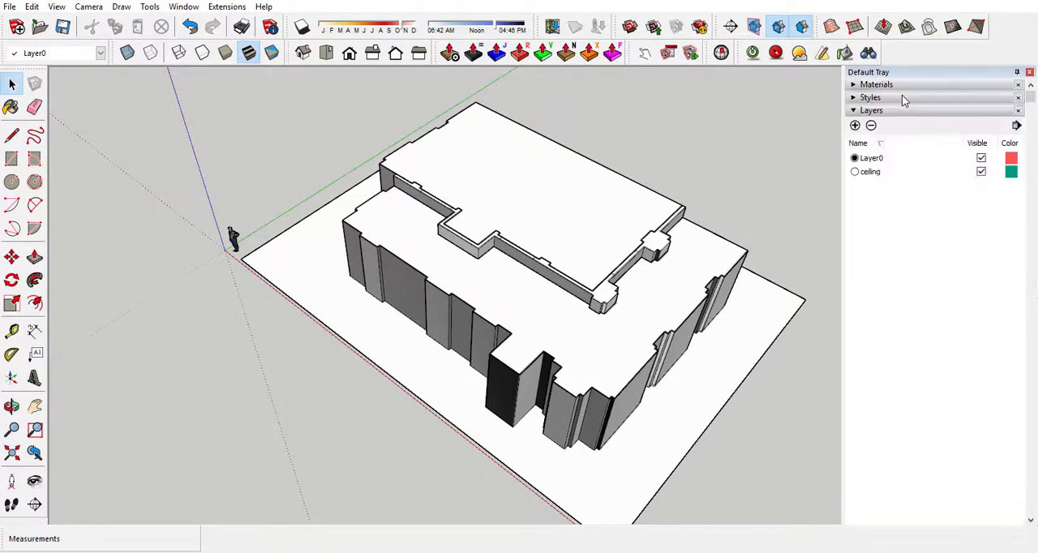
click(981, 172)
click(982, 172)
click(982, 172)
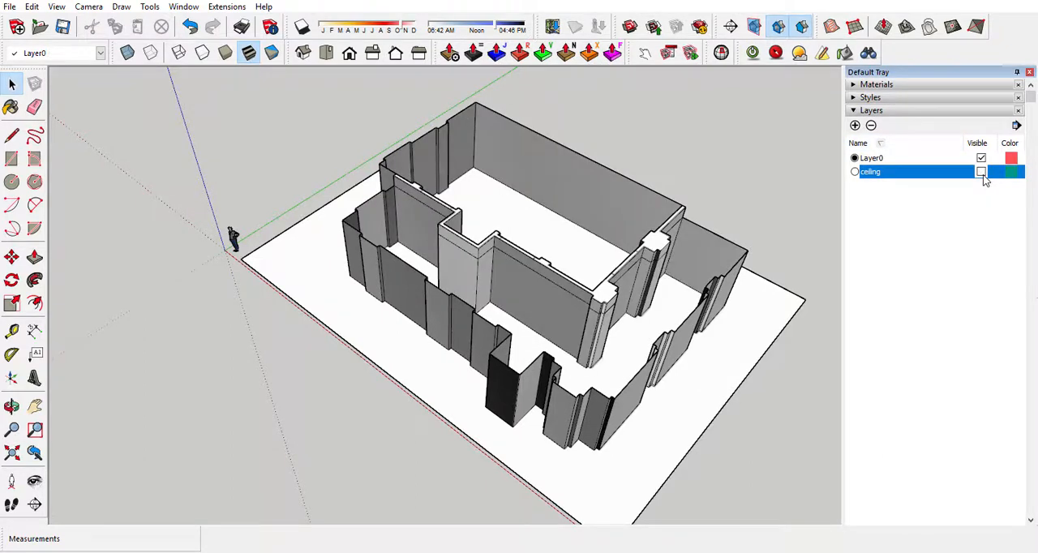
click(982, 173)
click(981, 173)
click(982, 172)
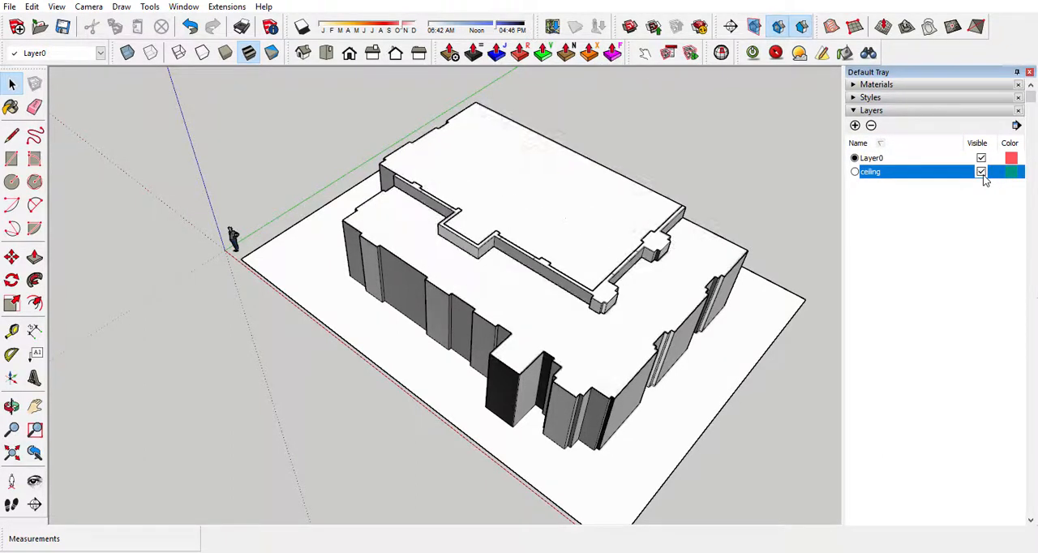
click(982, 172)
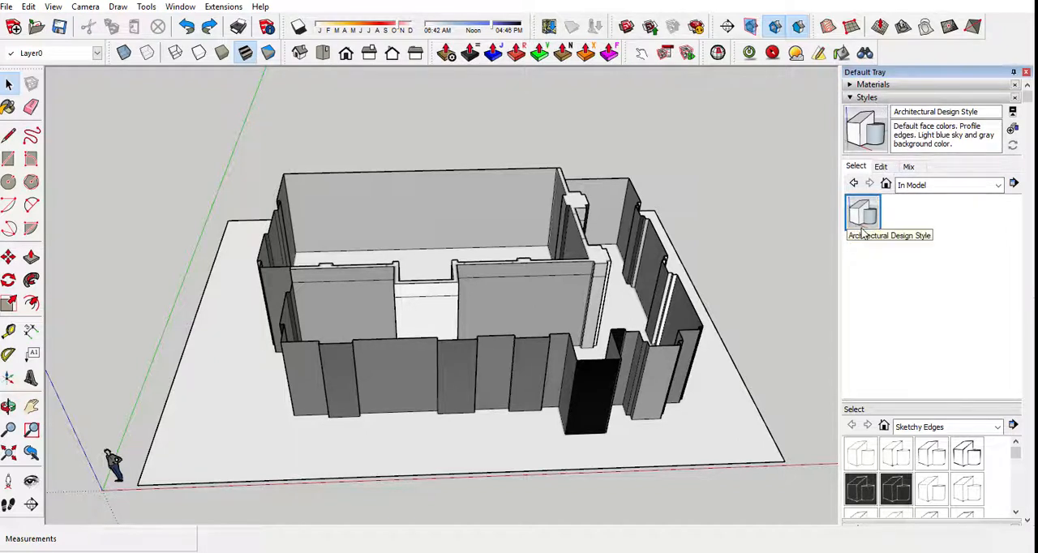
Set the edge color of the Architectural Design Style to By axis.
click(882, 167)
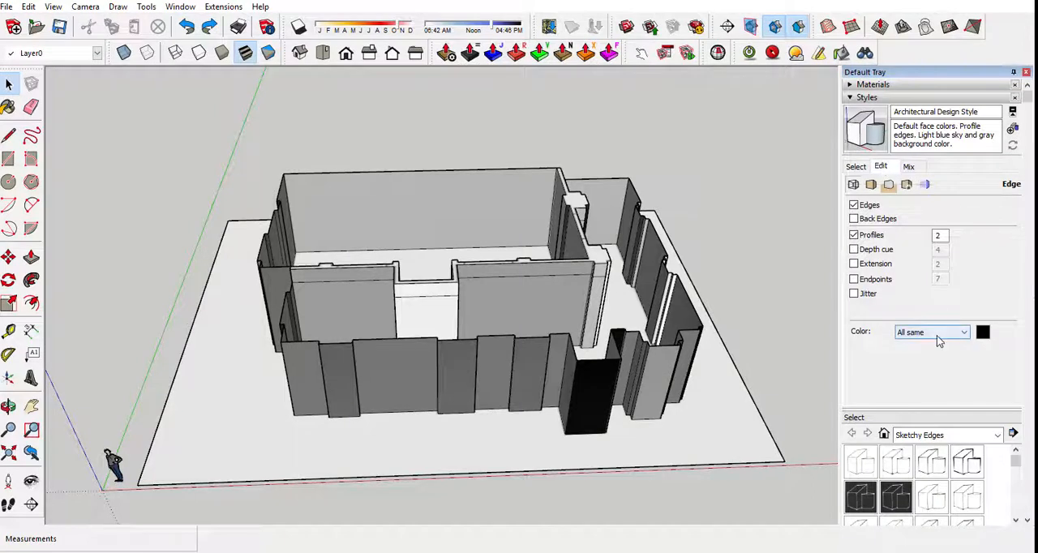
click(966, 333)
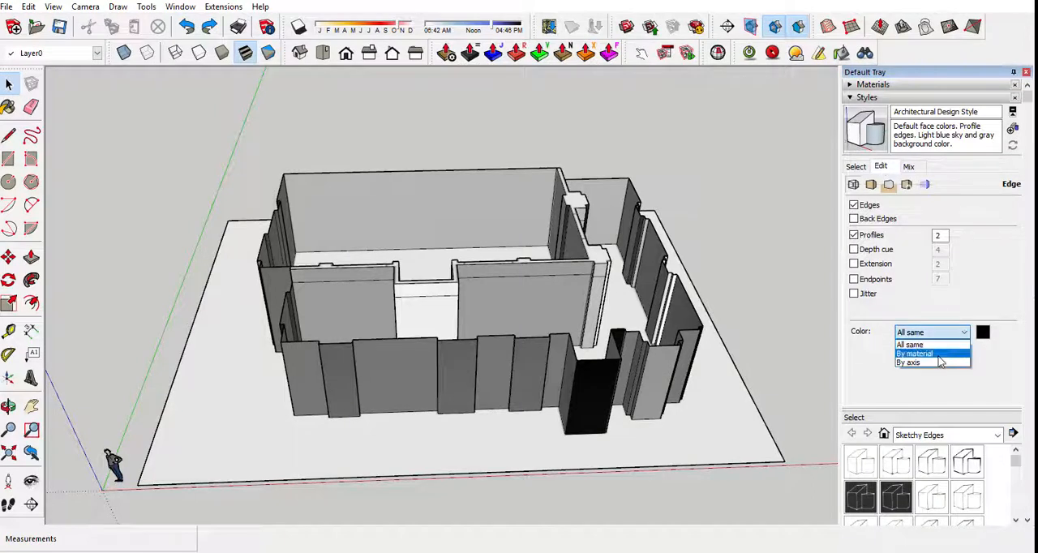
click(939, 361)
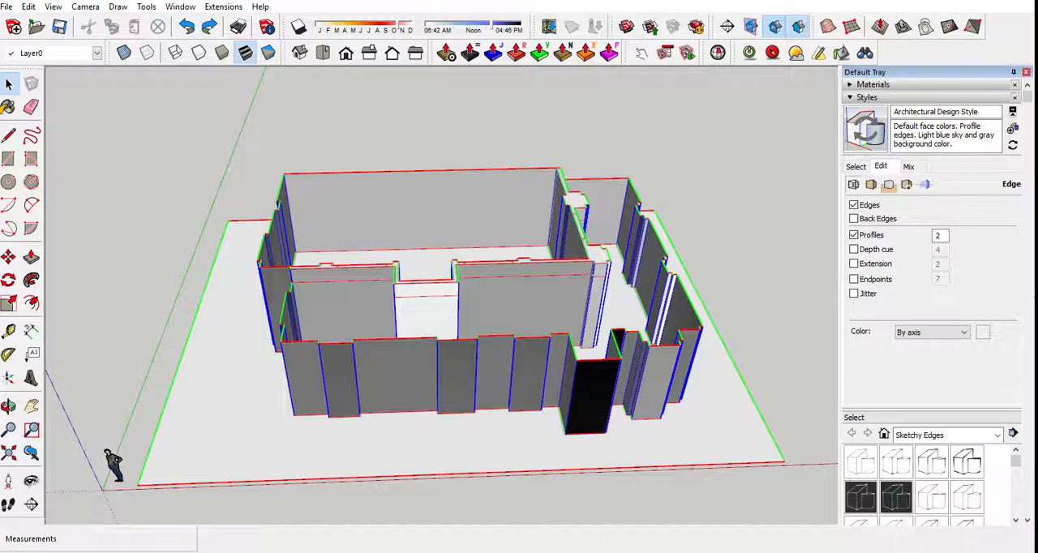
Place a vertical guide on the dividing wall 8' 9" from its end edge, at the middle of the traced door opening.
middle_drag(747, 514, 655, 524)
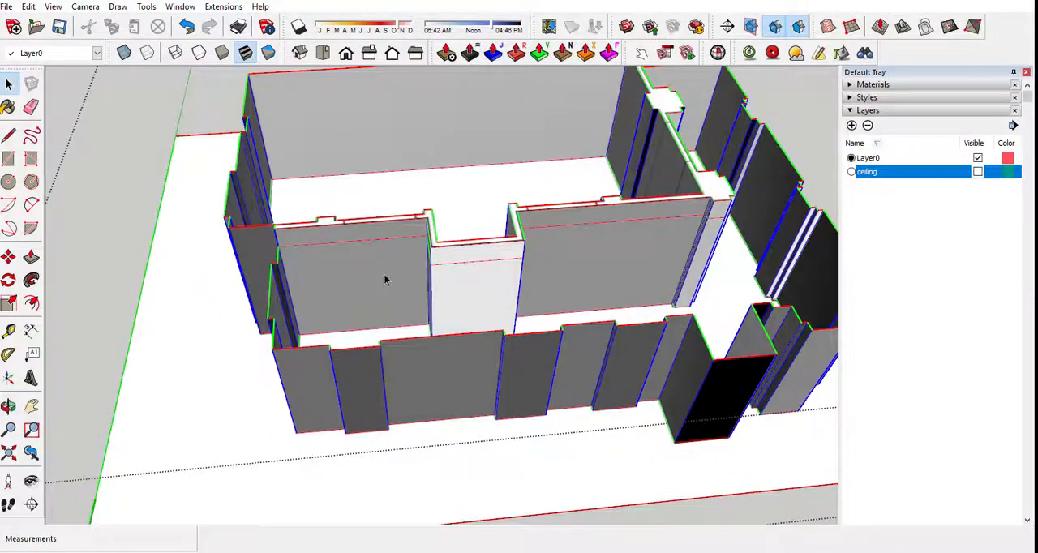
middle_drag(384, 279, 332, 285)
scroll(490, 384, up, 3)
middle_drag(490, 384, 436, 372)
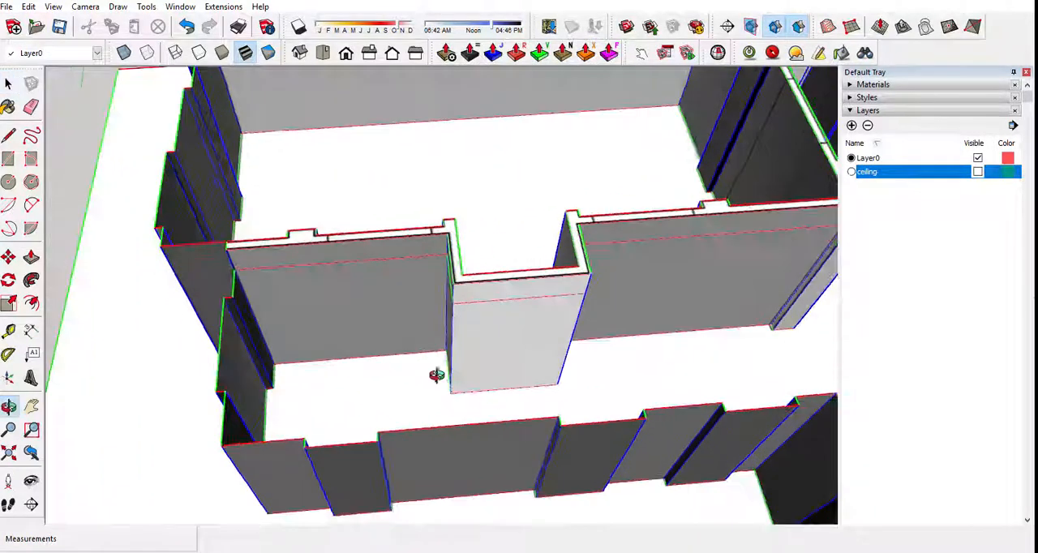
key(t)
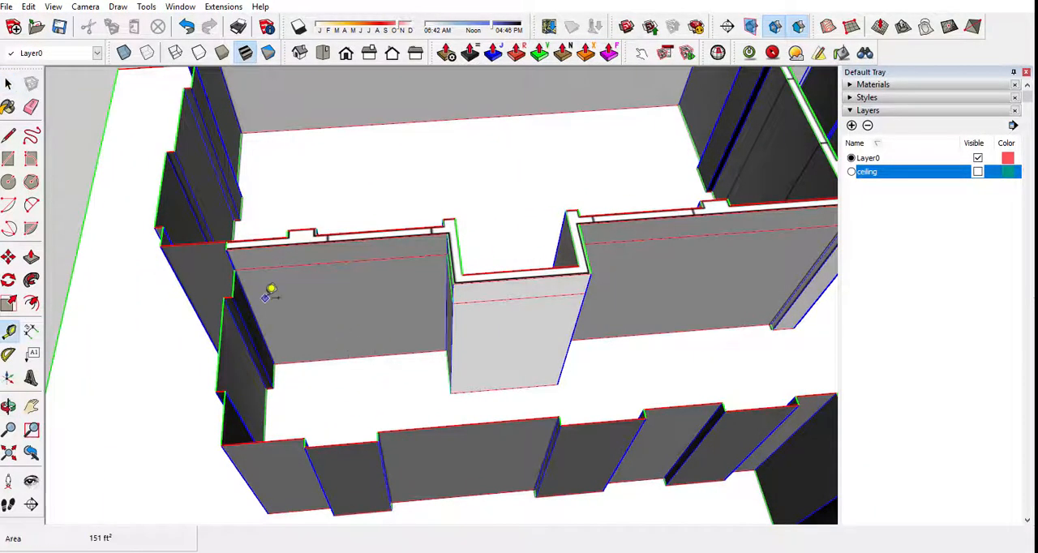
click(248, 299)
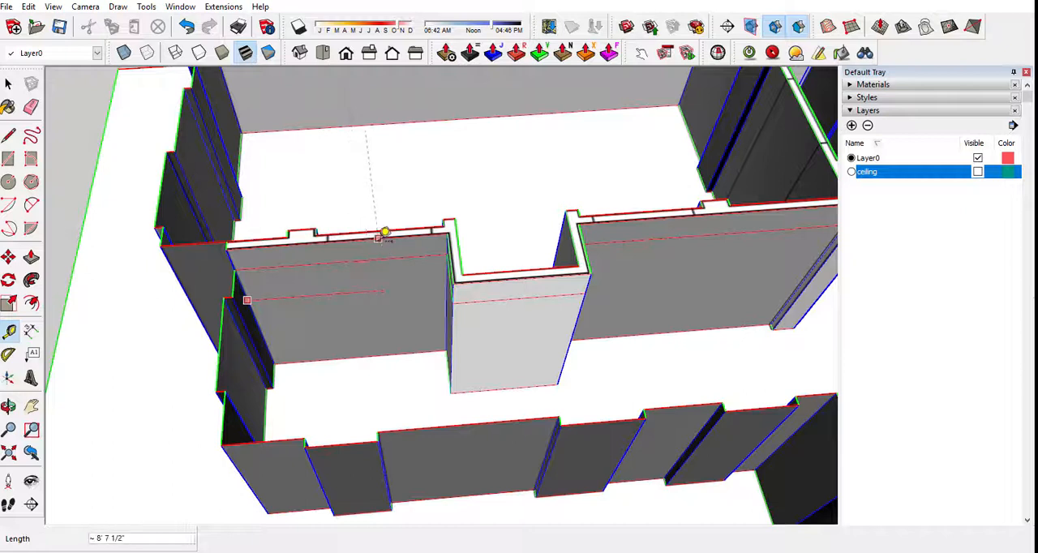
middle_drag(382, 232, 357, 327)
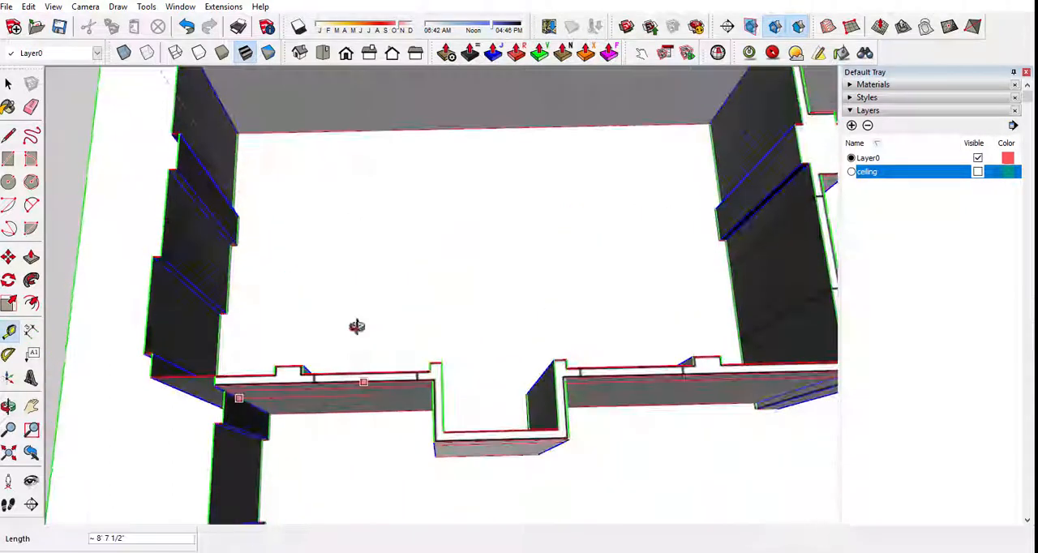
click(367, 371)
Add parallel vertical guides on the dividing wall 3' to each side of the door's center guide.
middle_drag(598, 411, 604, 301)
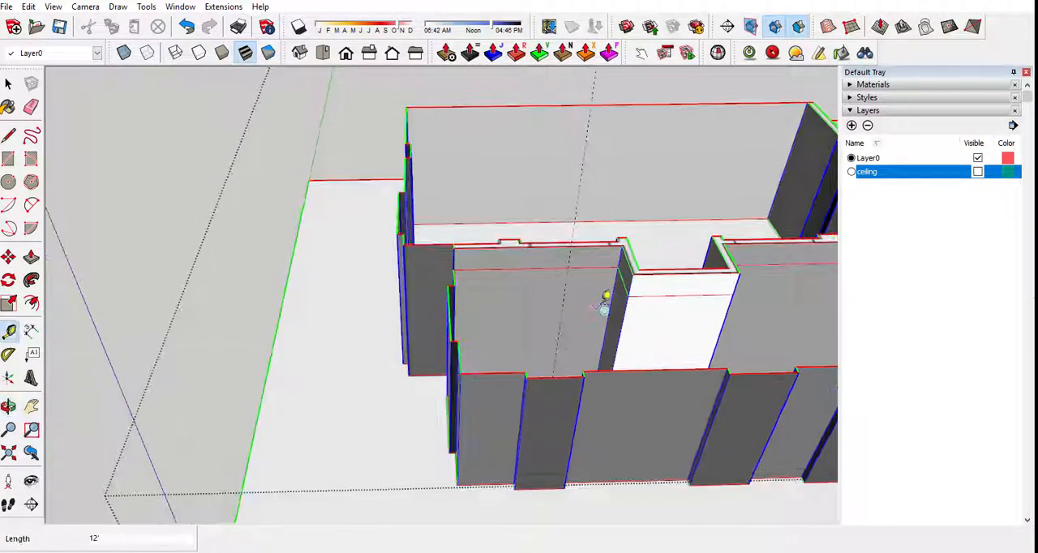
click(562, 306)
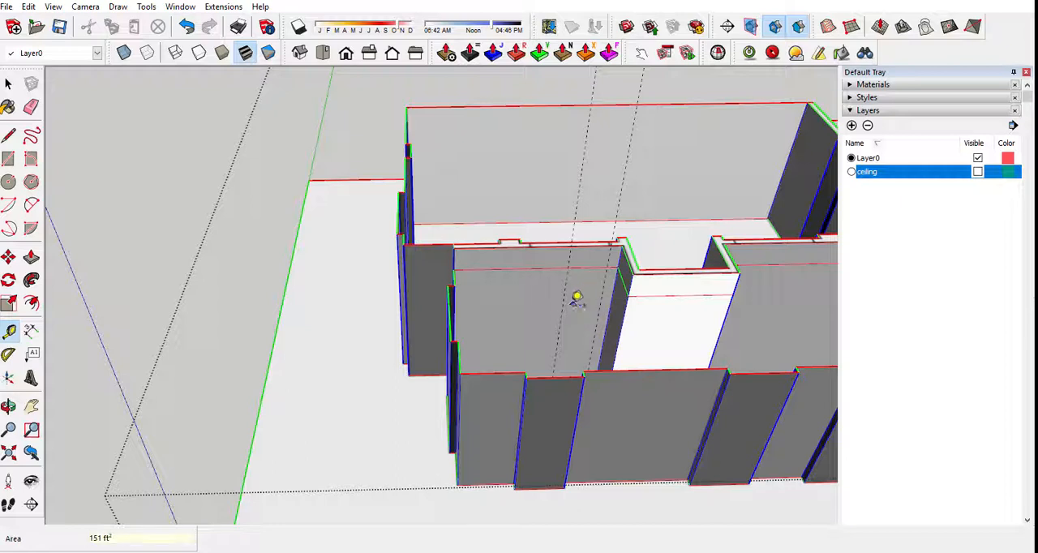
click(562, 313)
text(36)
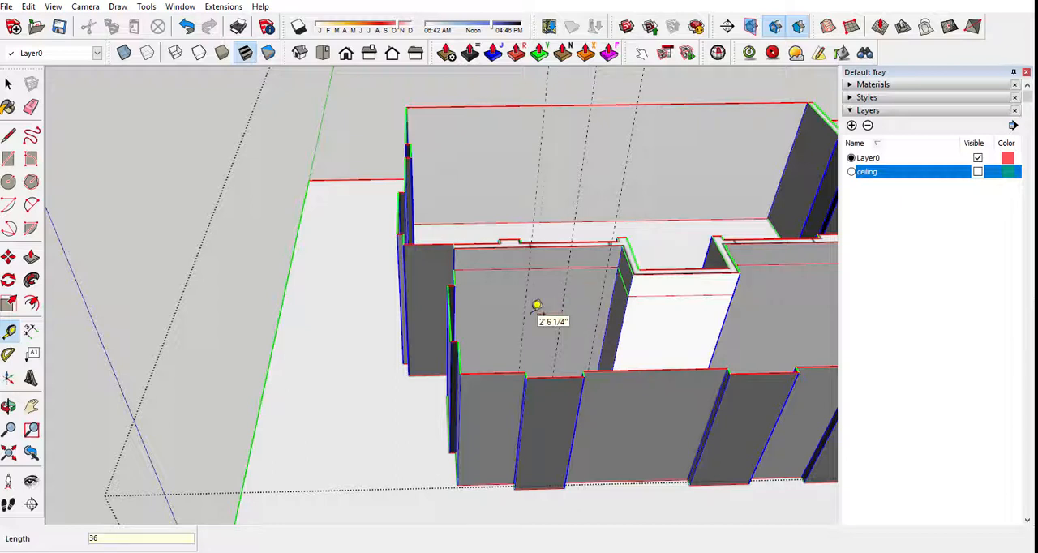
key(Return)
Place a horizontal guide on the dividing wall 8' above its floor edge for the door height.
scroll(533, 313, down, 2)
middle_drag(530, 375, 520, 470)
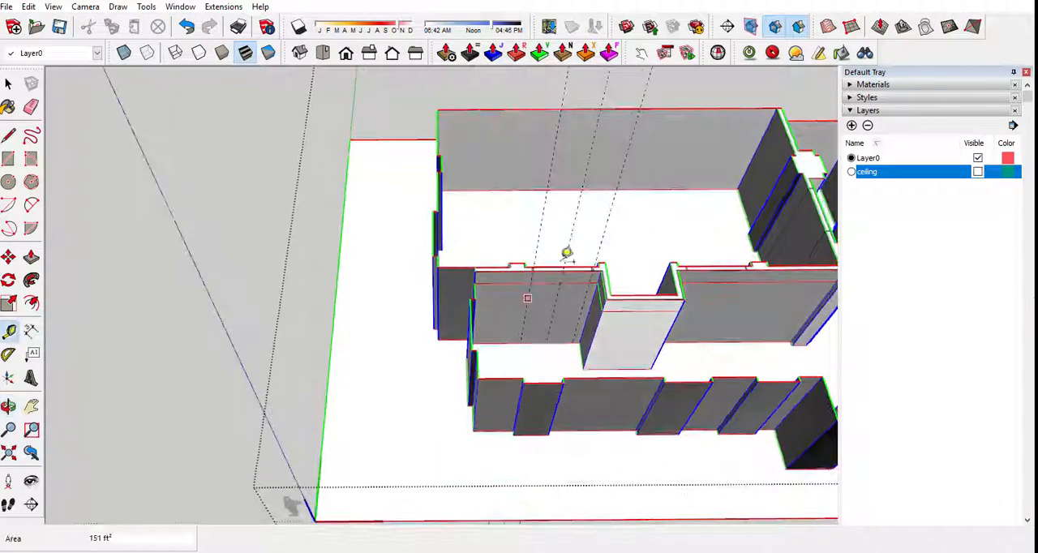
scroll(540, 345, up, 4)
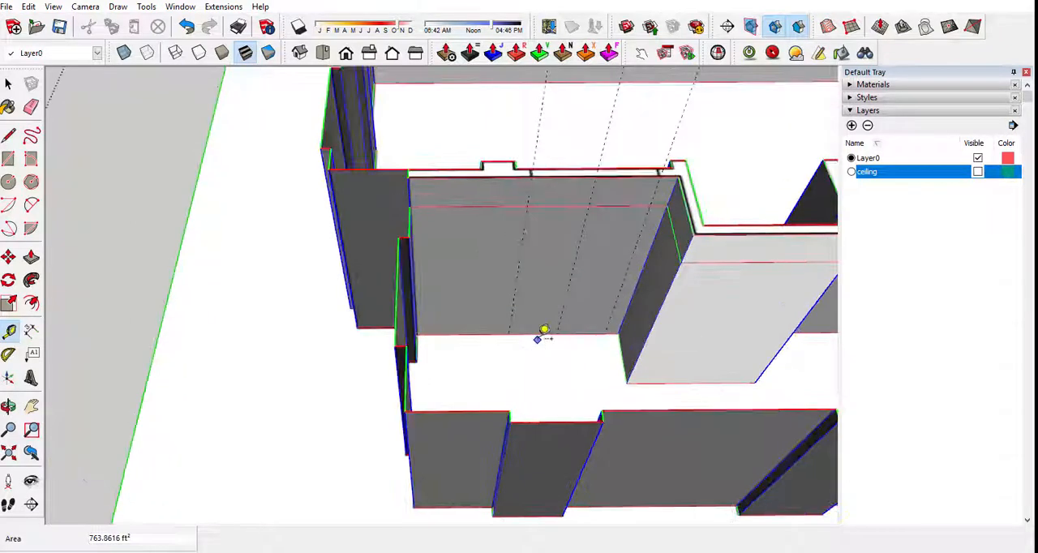
click(530, 333)
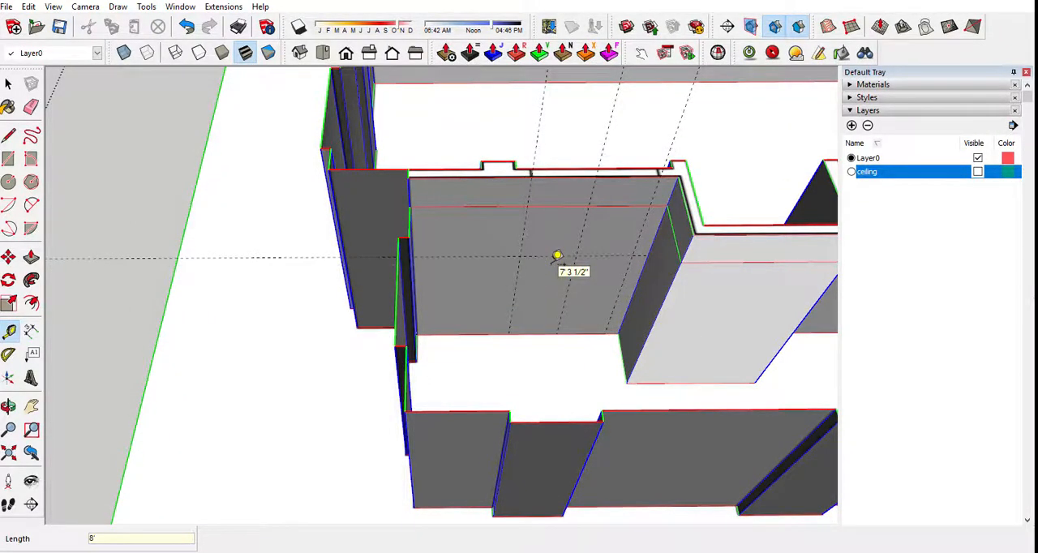
key(Return)
Draw the door rectangle on the dividing wall between the outer vertical guides, from the 8' guide down to the floor.
scroll(553, 261, down, 2)
middle_drag(555, 261, 522, 254)
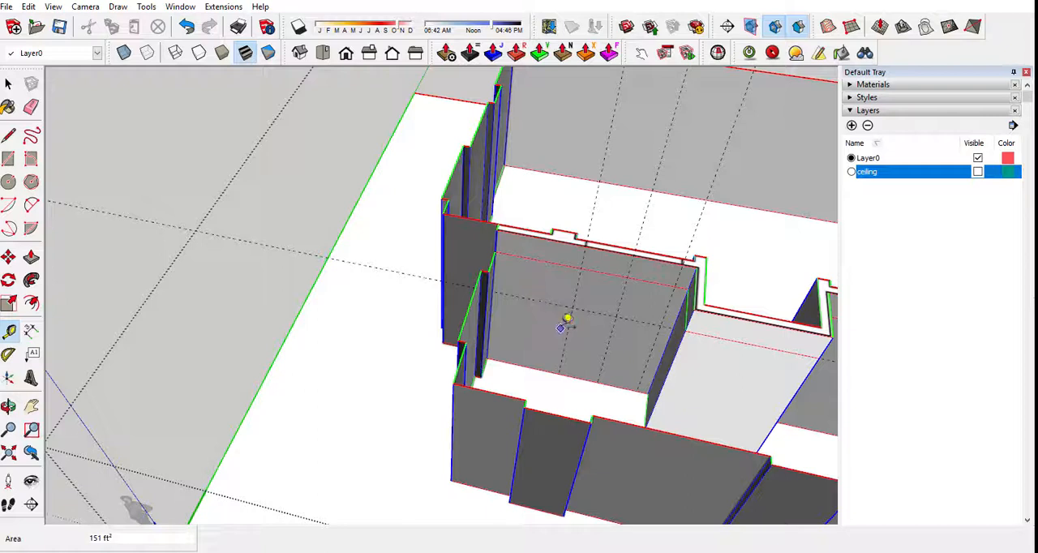
key(r)
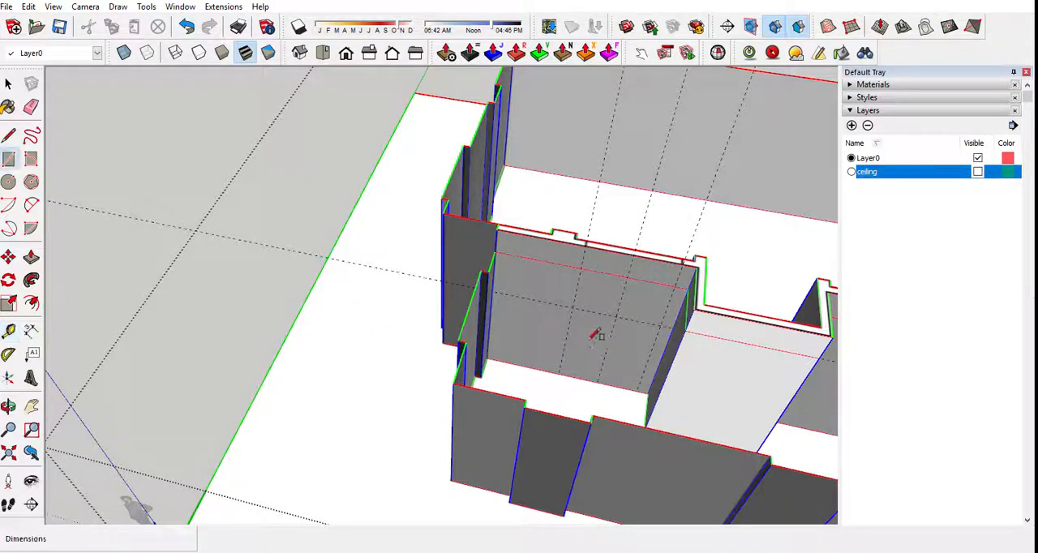
click(572, 307)
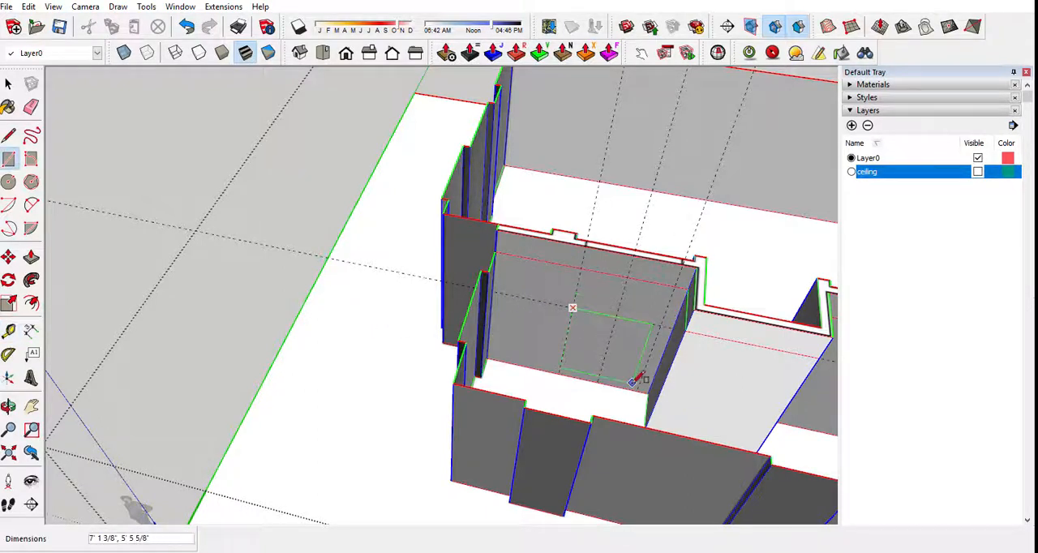
click(638, 391)
Copy the door rectangle along the dividing wall to the matching section beyond the recess, using the sections' top-edge midpoints as reference.
scroll(597, 354, down, 2)
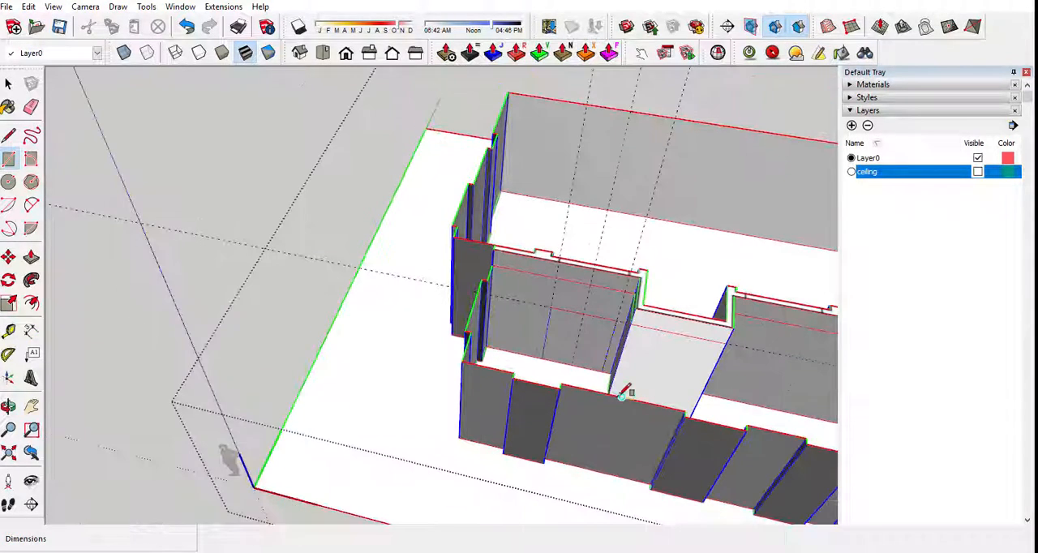
scroll(621, 388, up, 3)
key(space)
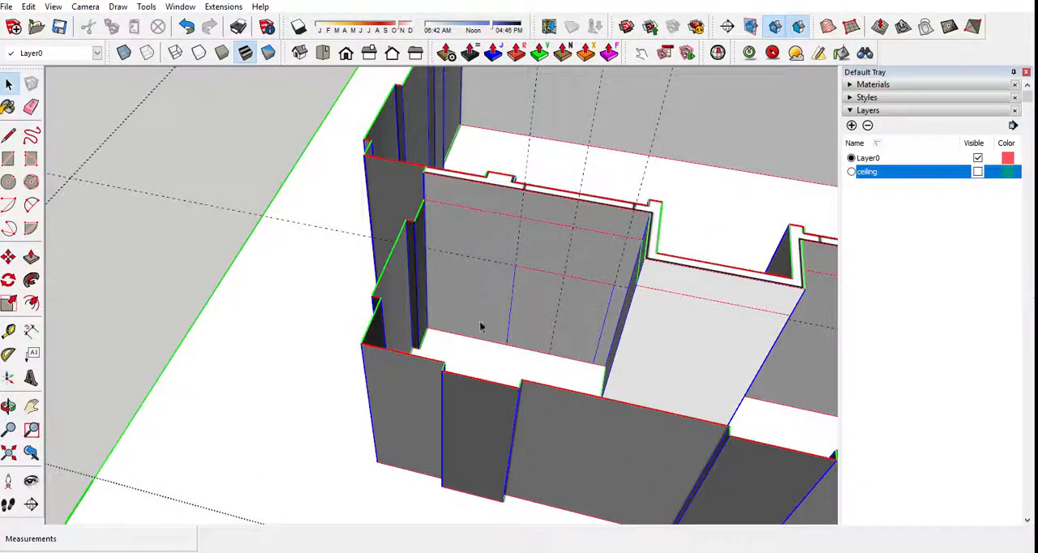
click(480, 305)
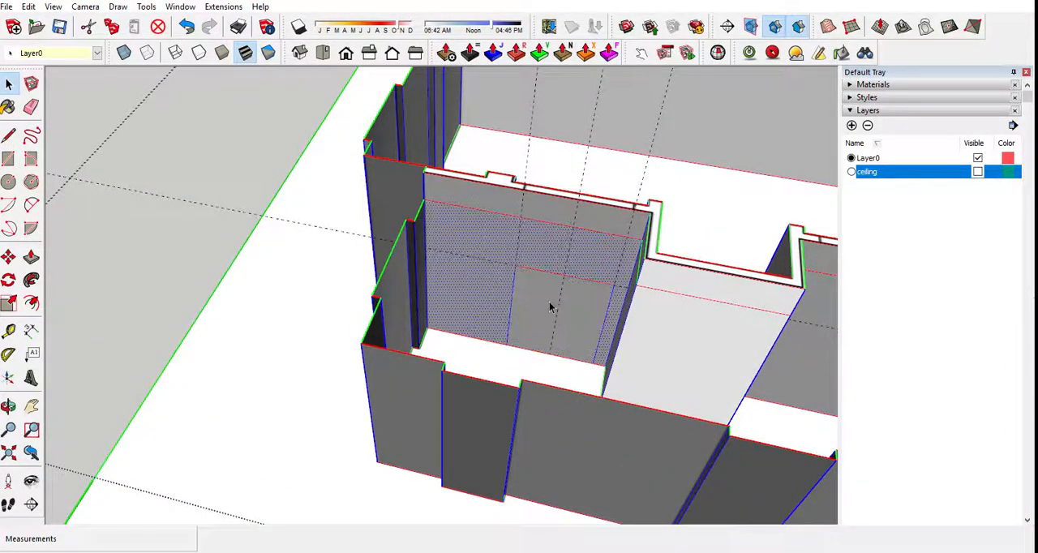
click(550, 306)
scroll(531, 303, down, 3)
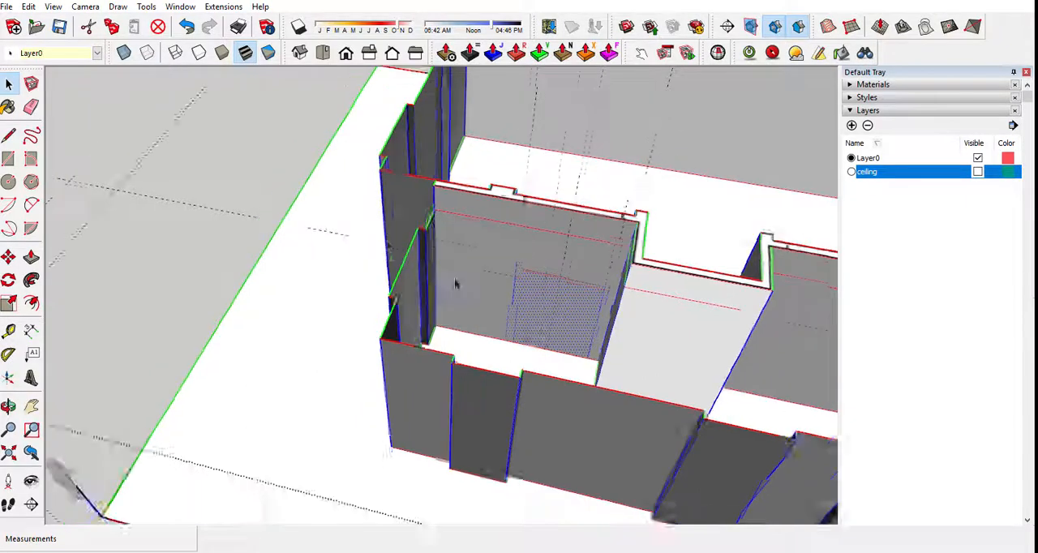
key(m)
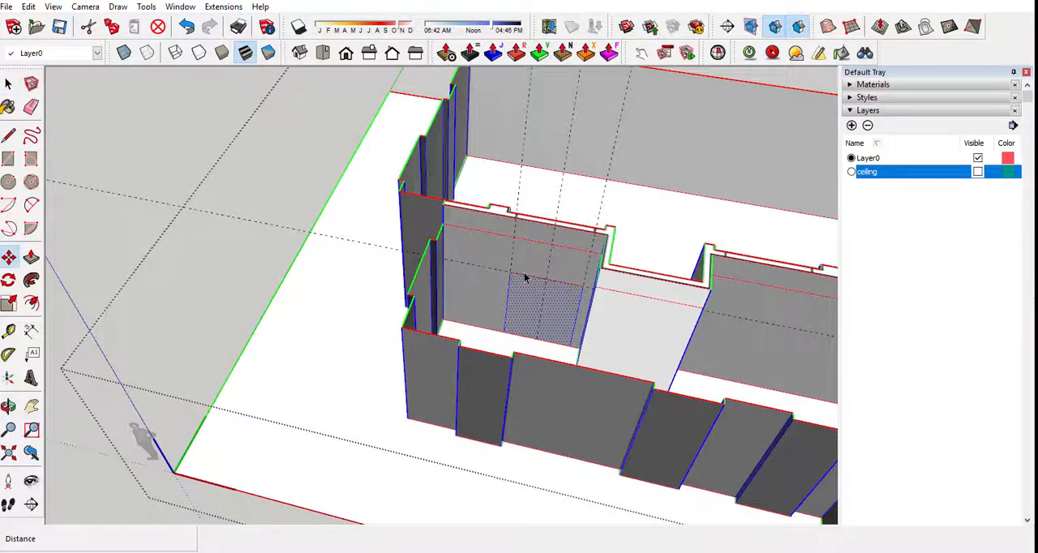
middle_drag(525, 278, 640, 287)
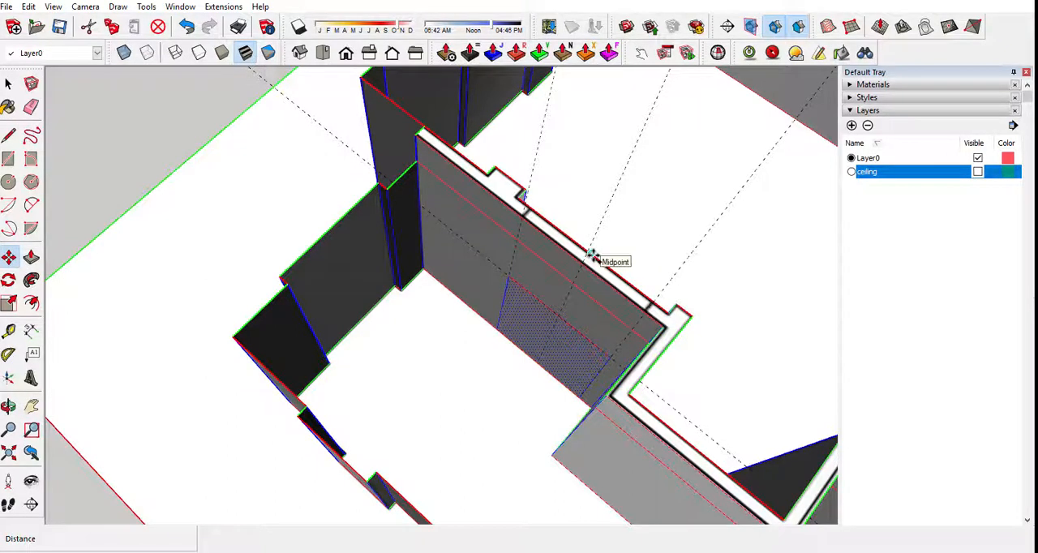
click(593, 255)
scroll(566, 251, down, 3)
key(ctrl)
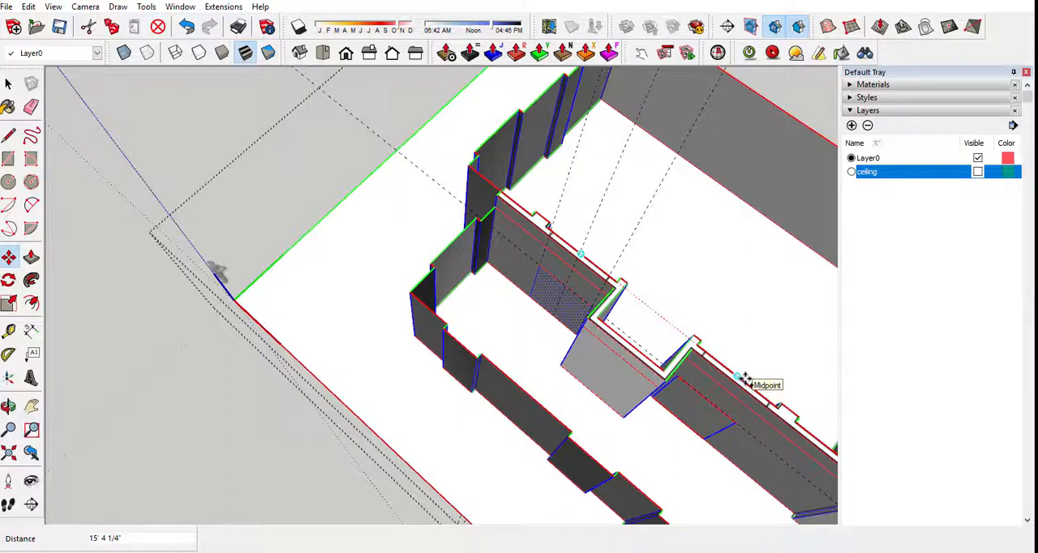
click(744, 379)
Place a vertical guide on the cross wall about 15' 10 5/8" from its end edge, at the middle of the traced door opening.
middle_drag(615, 240, 505, 446)
scroll(505, 446, up, 1)
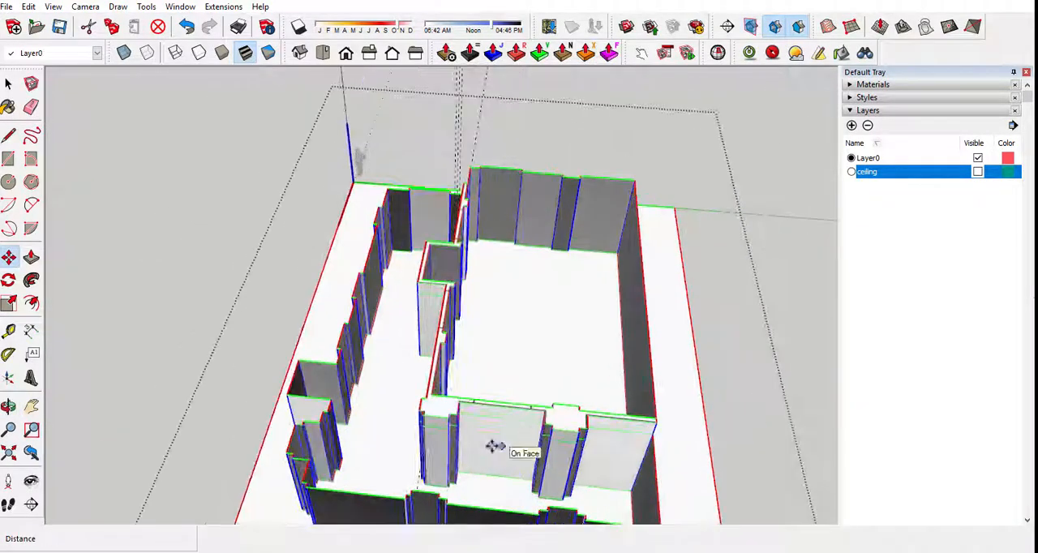
key(t)
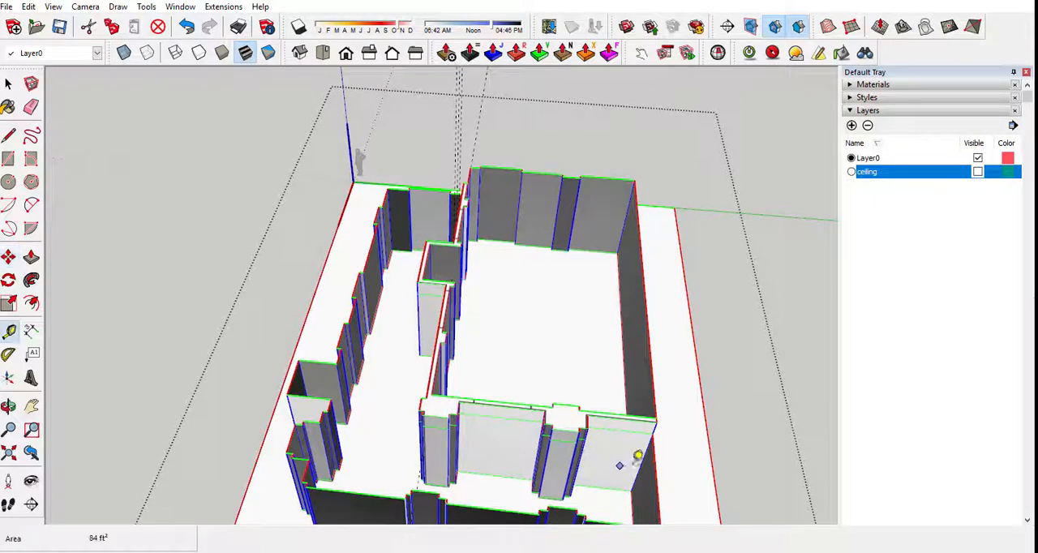
click(641, 462)
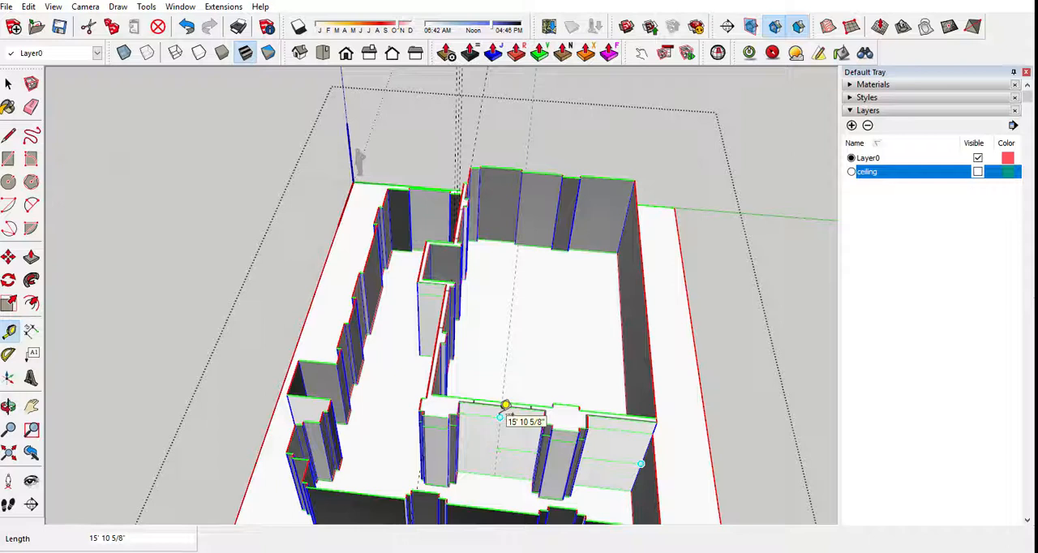
scroll(505, 406, up, 4)
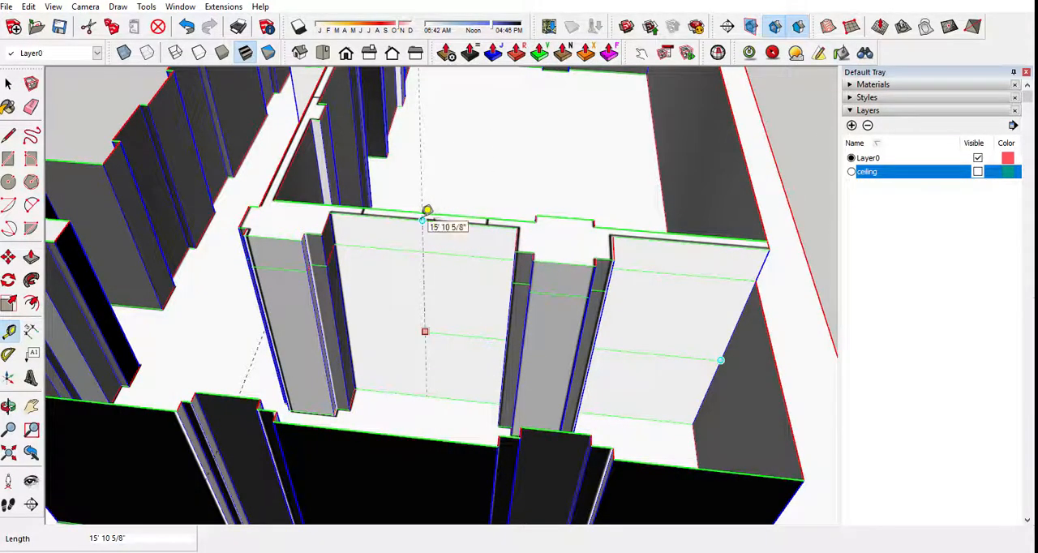
scroll(597, 352, up, 3)
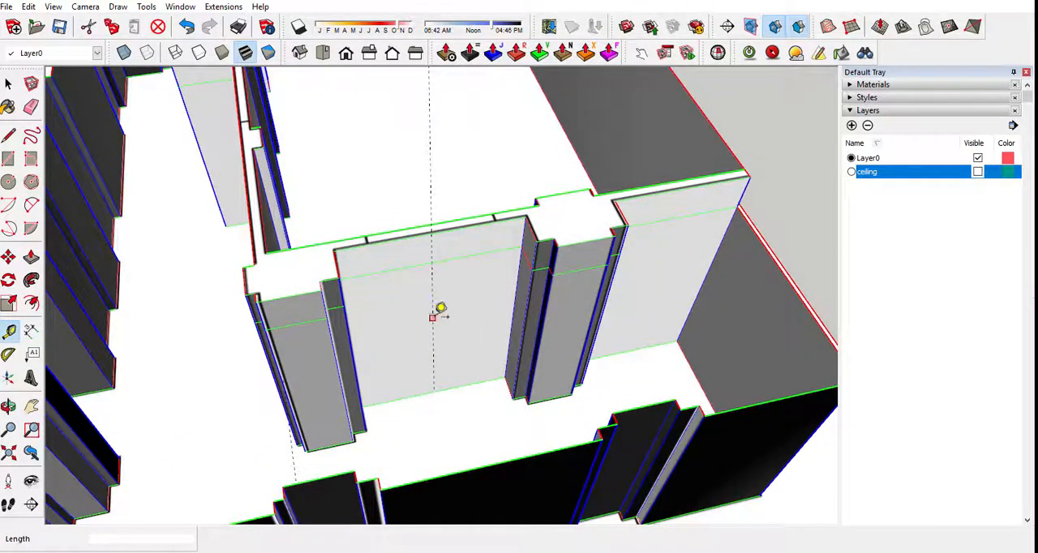
Add parallel vertical guides on the cross wall 3' to each side of the door's center guide.
text(3')
key(Return)
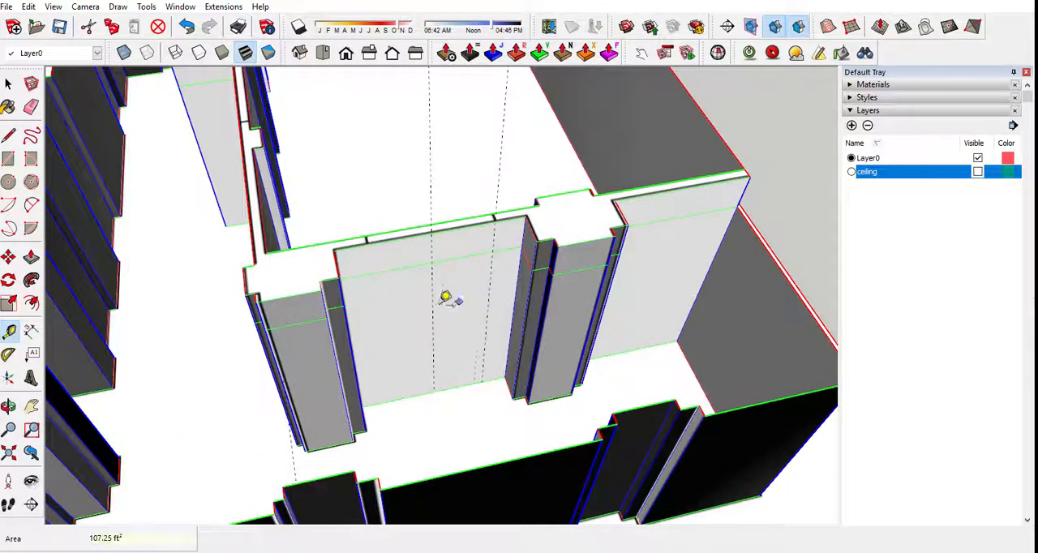
click(433, 301)
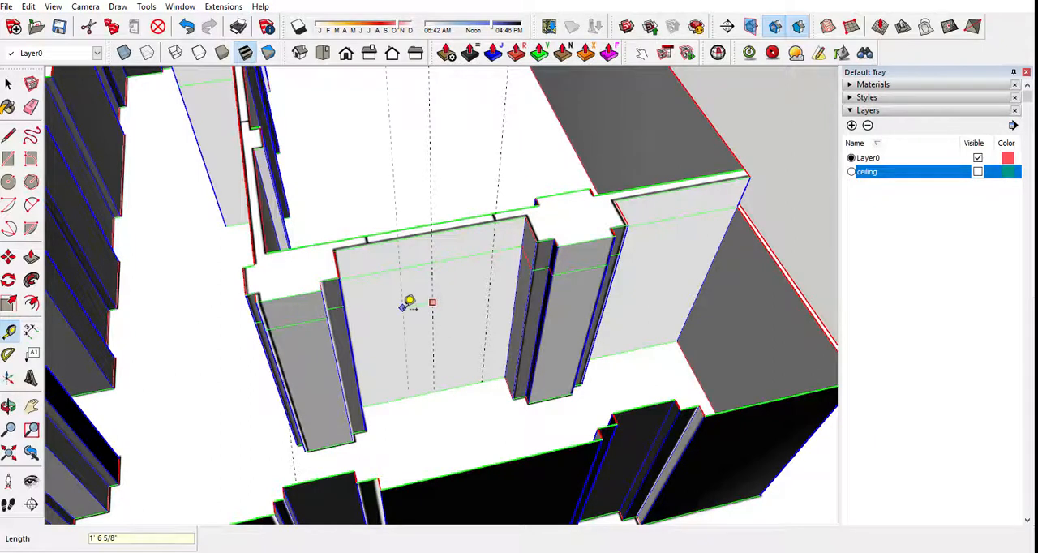
text(3')
key(Return)
Place a horizontal guide 8' above the cross wall's floor edge and draw the door rectangle between the outer guides down to the floor.
click(417, 395)
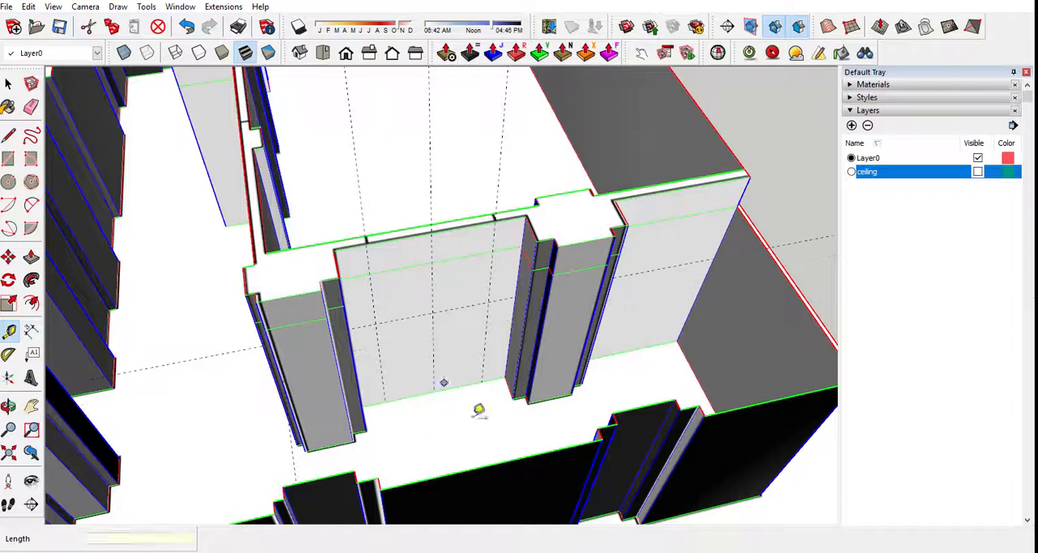
scroll(435, 336, down, 2)
key(r)
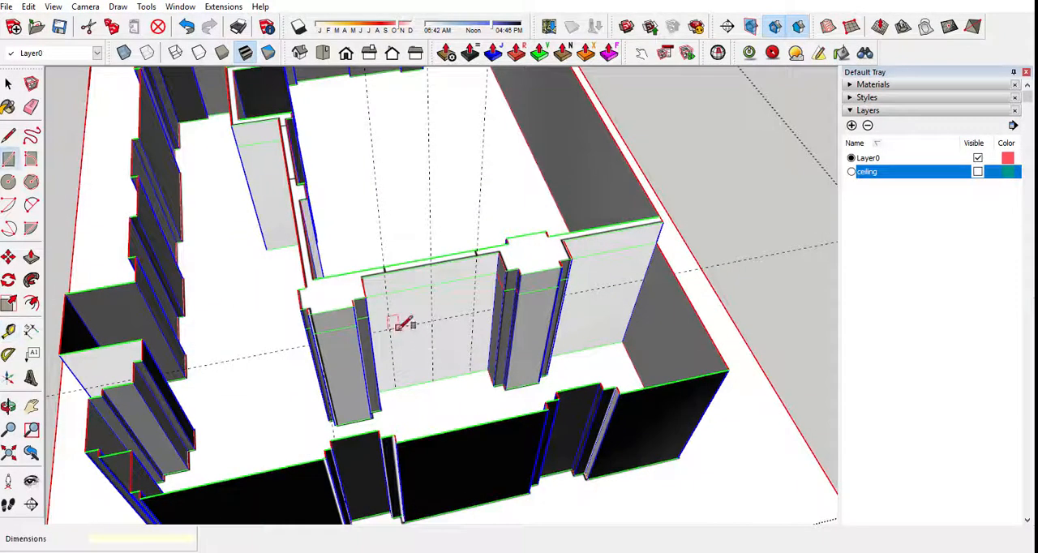
click(389, 328)
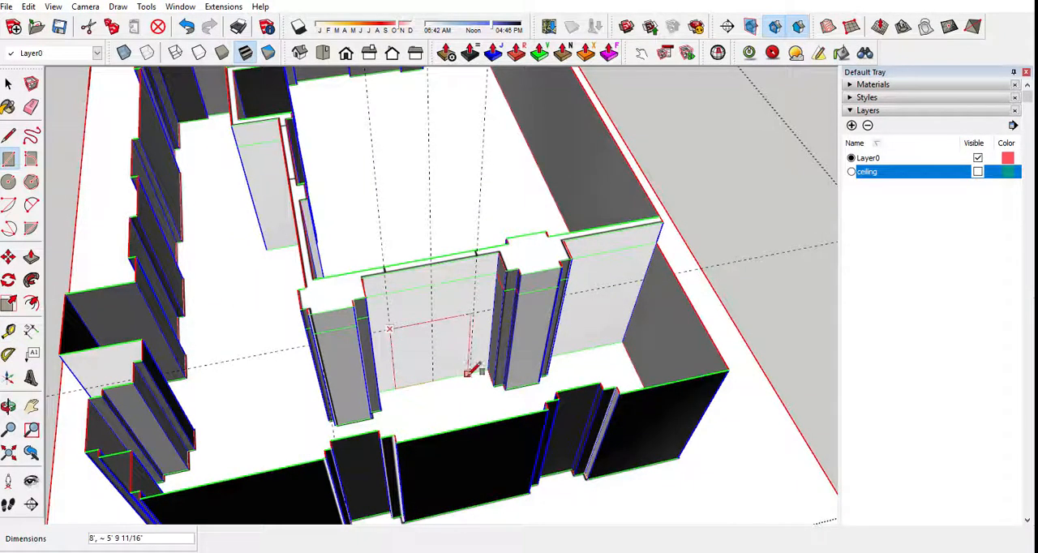
click(471, 373)
Push the cross wall's door rectangle 7" through the wall to cut the opening.
key(p)
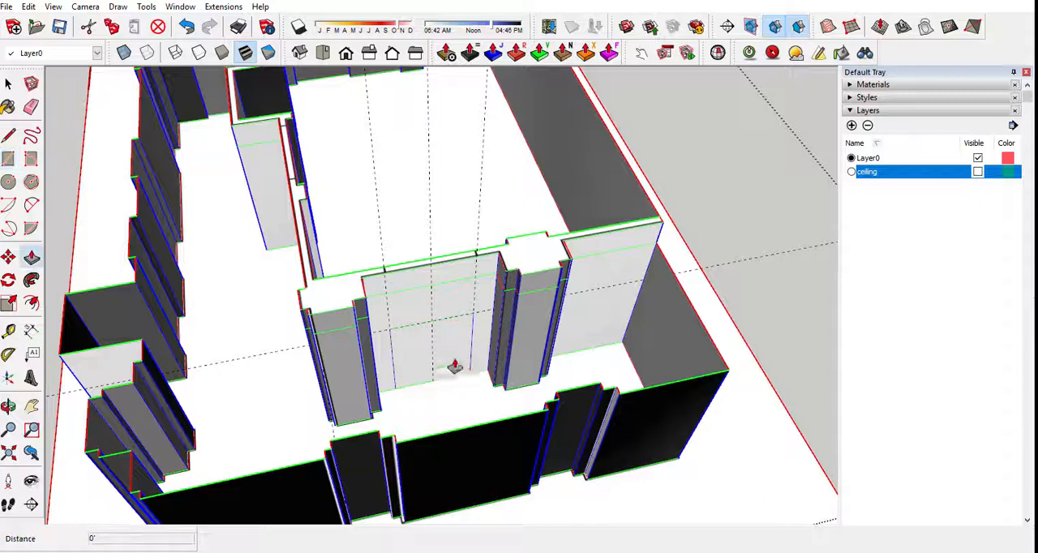
key(space)
click(454, 354)
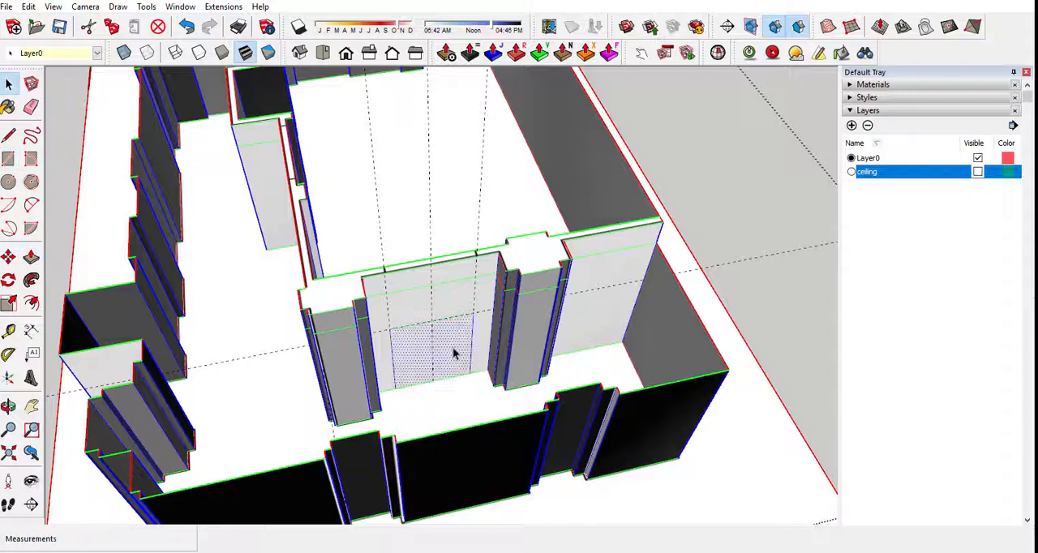
key(p)
click(454, 353)
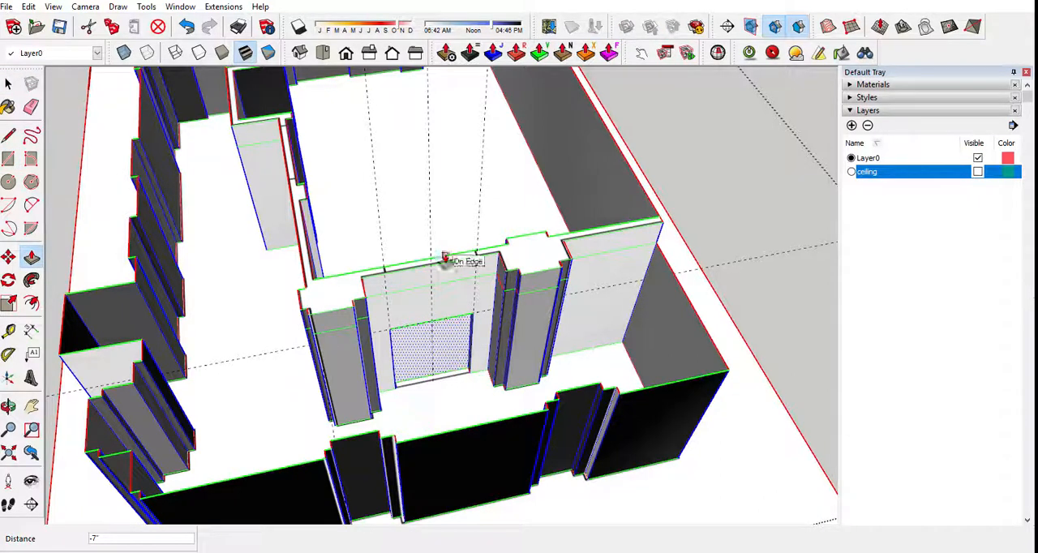
click(445, 257)
Repeat the 7" push on the door rectangles in the dividing wall to cut their openings.
middle_drag(264, 369, 454, 377)
double_click(313, 394)
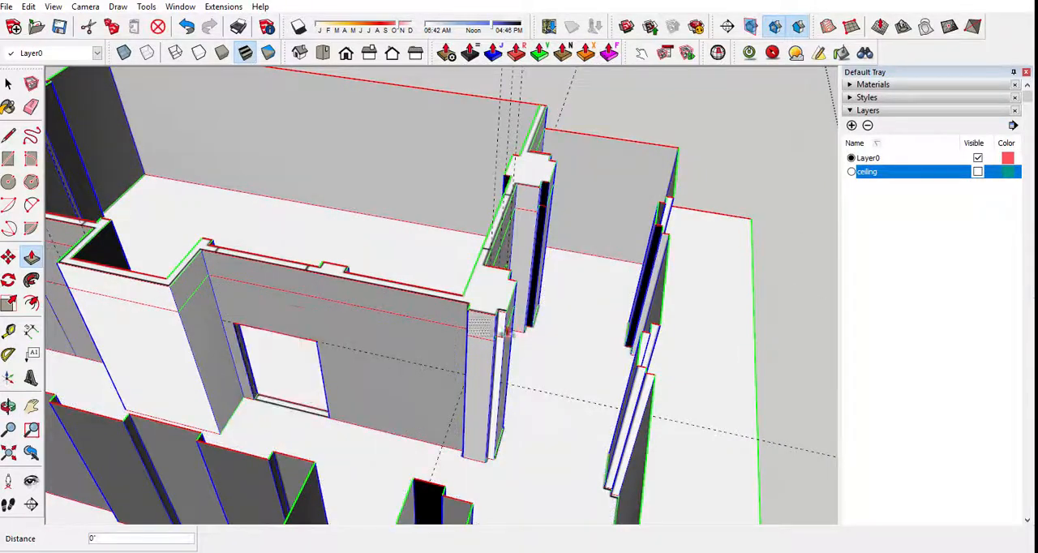
scroll(507, 333, down, 3)
middle_drag(212, 337, 576, 438)
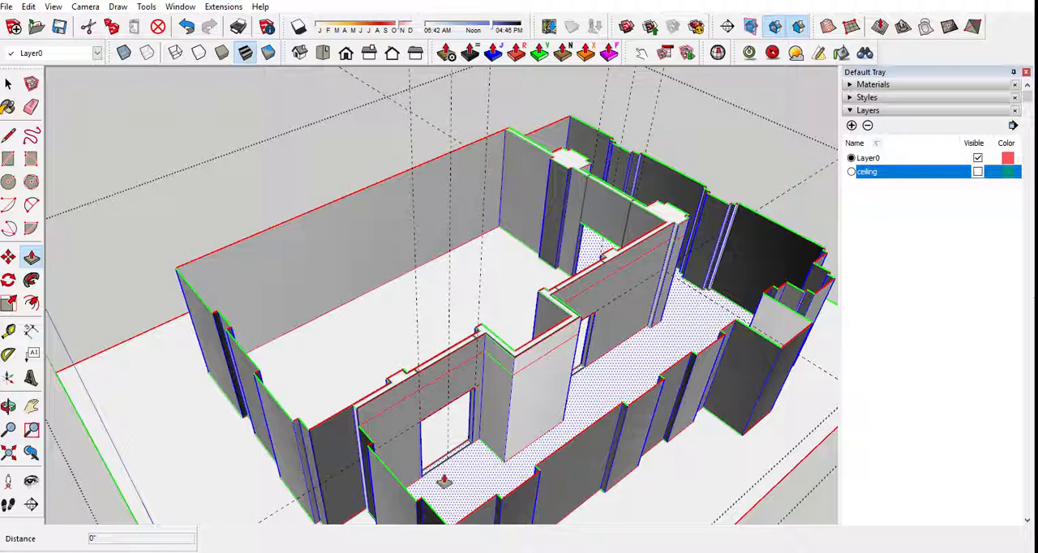
Erase the threshold edges in the door openings to join the floors of both rooms, and select the merged floor.
key(e)
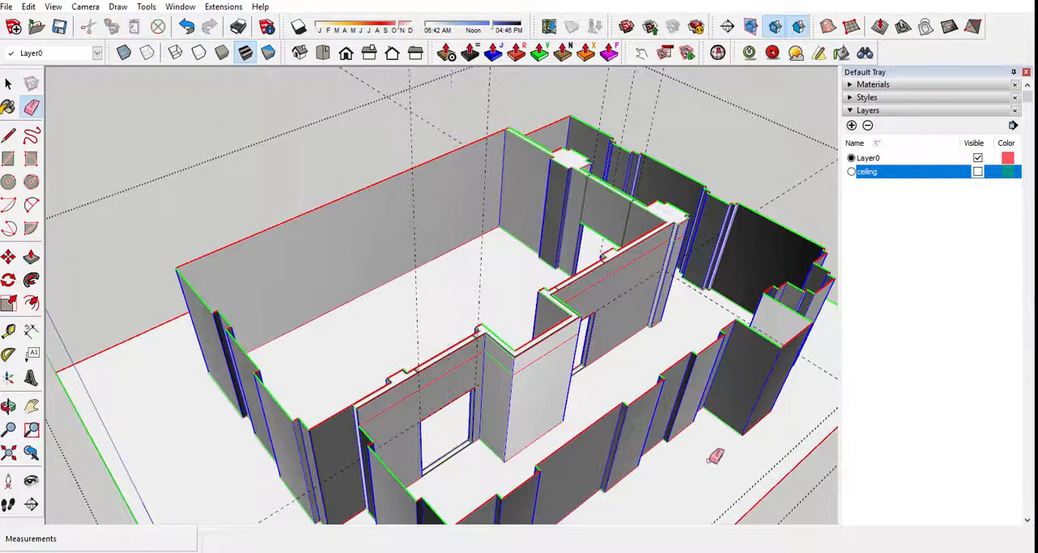
middle_drag(615, 374, 498, 408)
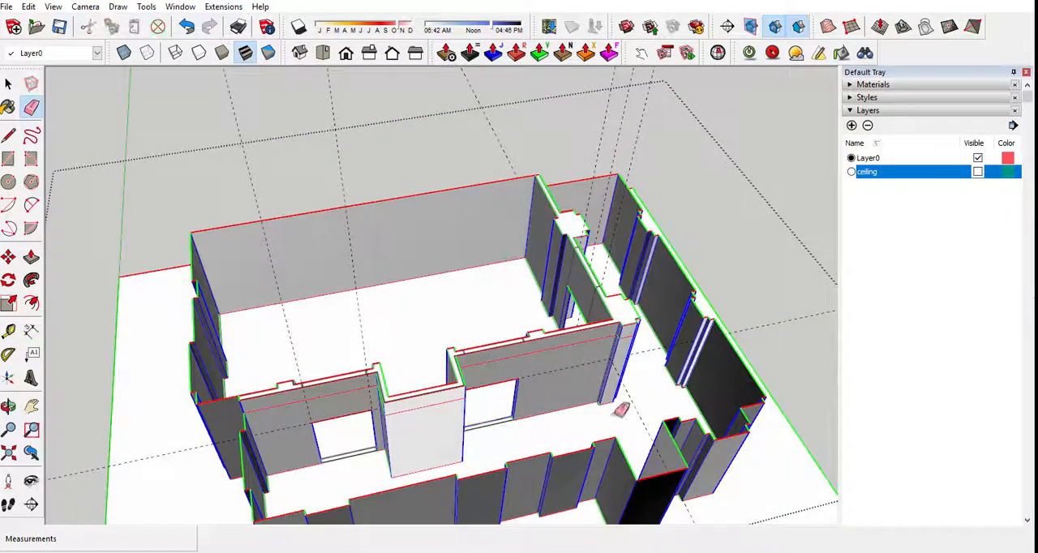
mouse_move(620, 411)
middle_down()
mouse_move(282, 431)
mouse_move(425, 417)
middle_up()
scroll(412, 400, up, 3)
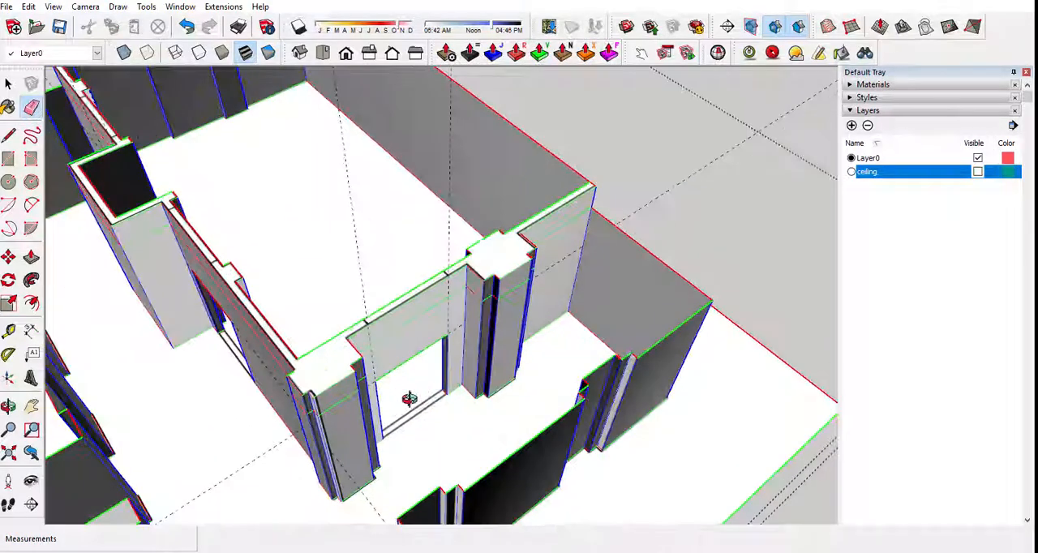
scroll(448, 412, down, 5)
middle_drag(424, 433, 638, 424)
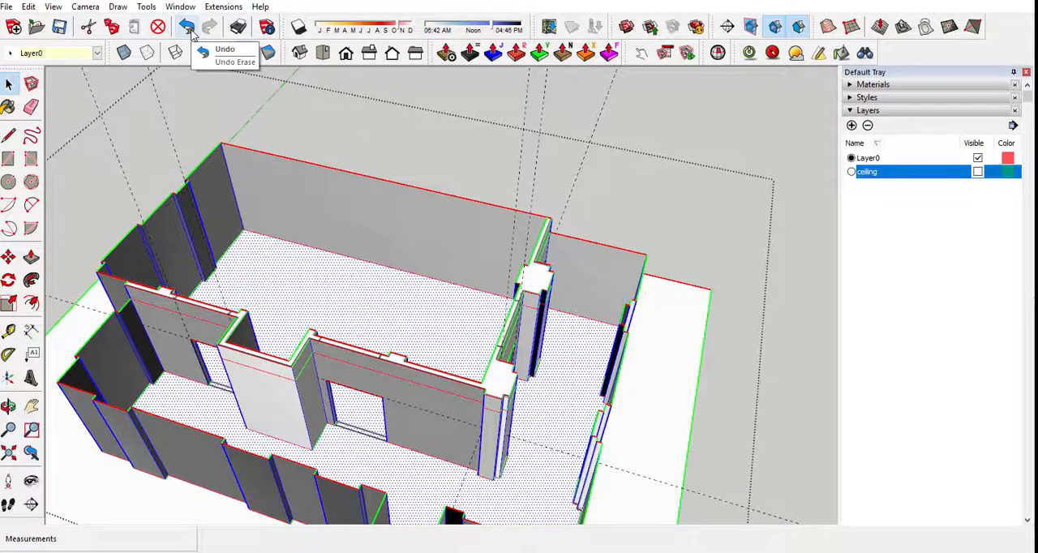
Examine the walls, door openings and merged floor from several sides of the model.
middle_drag(453, 303, 246, 428)
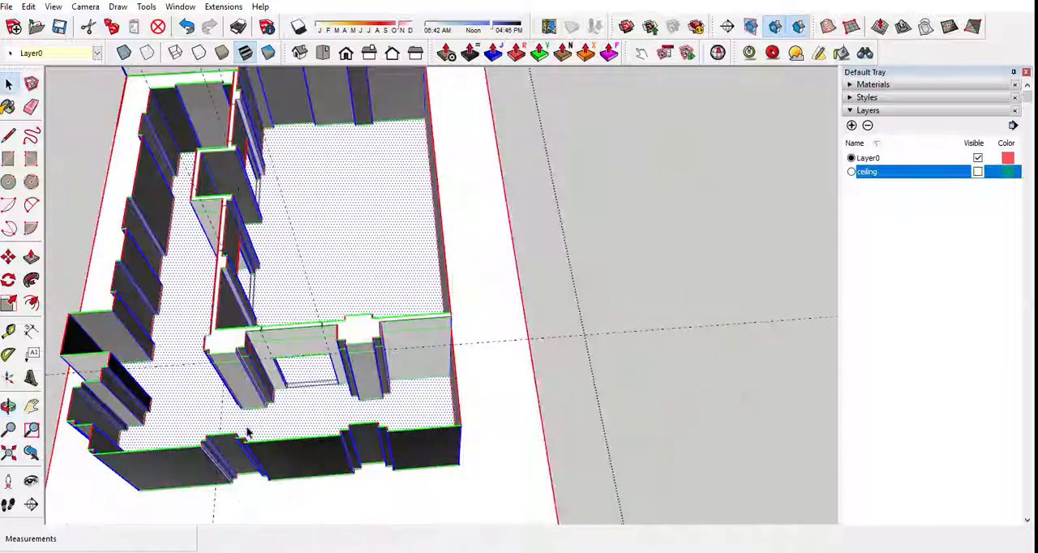
scroll(287, 402, up, 2)
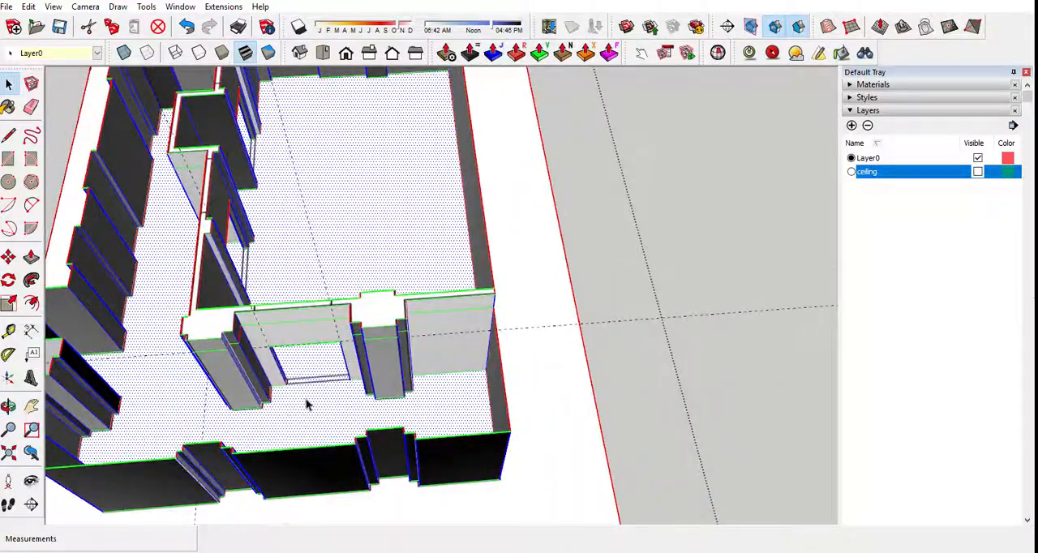
middle_drag(306, 404, 755, 316)
scroll(755, 316, down, 2)
middle_drag(327, 333, 646, 278)
scroll(471, 334, down, 2)
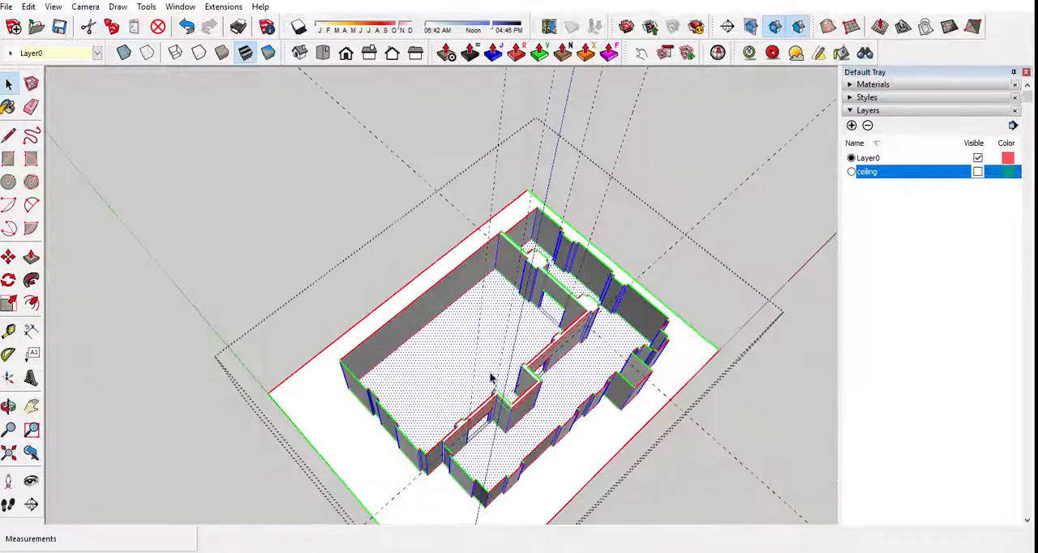
middle_drag(490, 378, 621, 411)
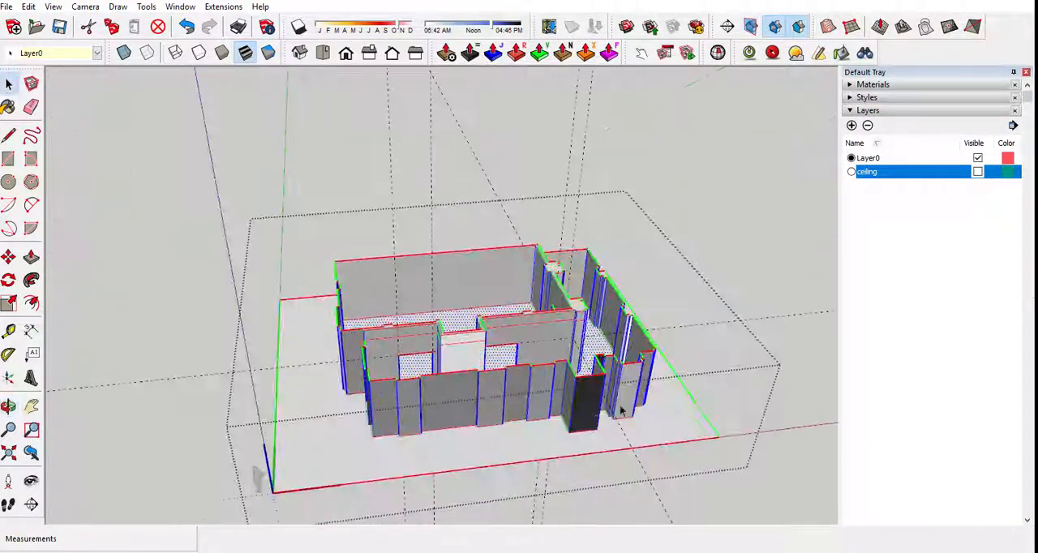
middle_drag(633, 342, 568, 349)
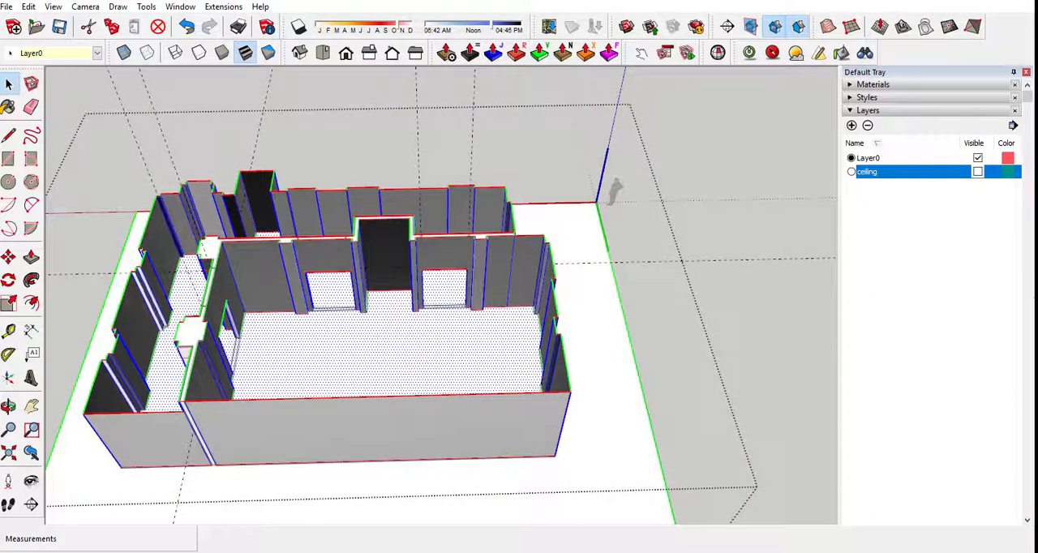
Delete the Lay-Out material from the in-model materials and replace its use with the default material.
click(922, 113)
click(872, 85)
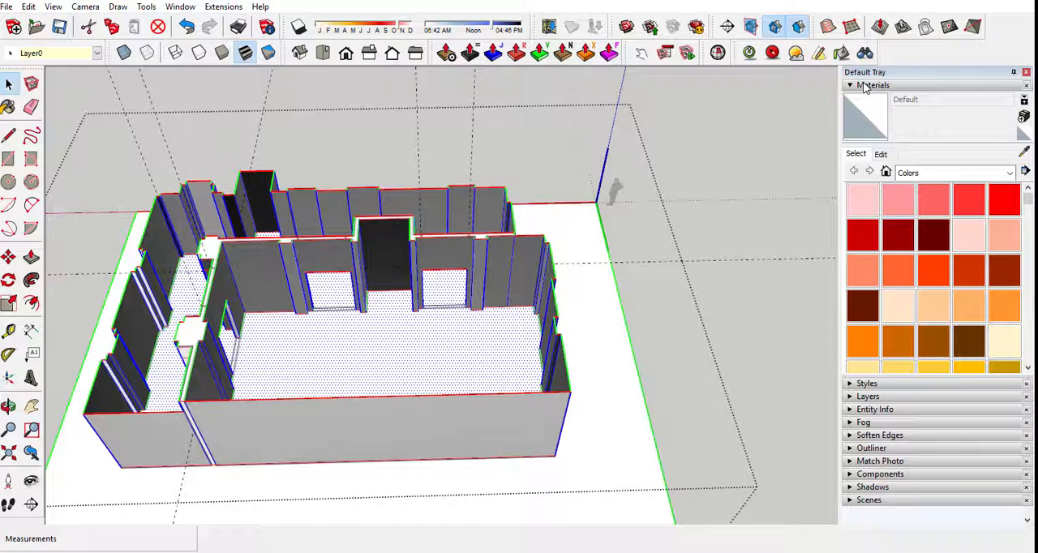
click(885, 172)
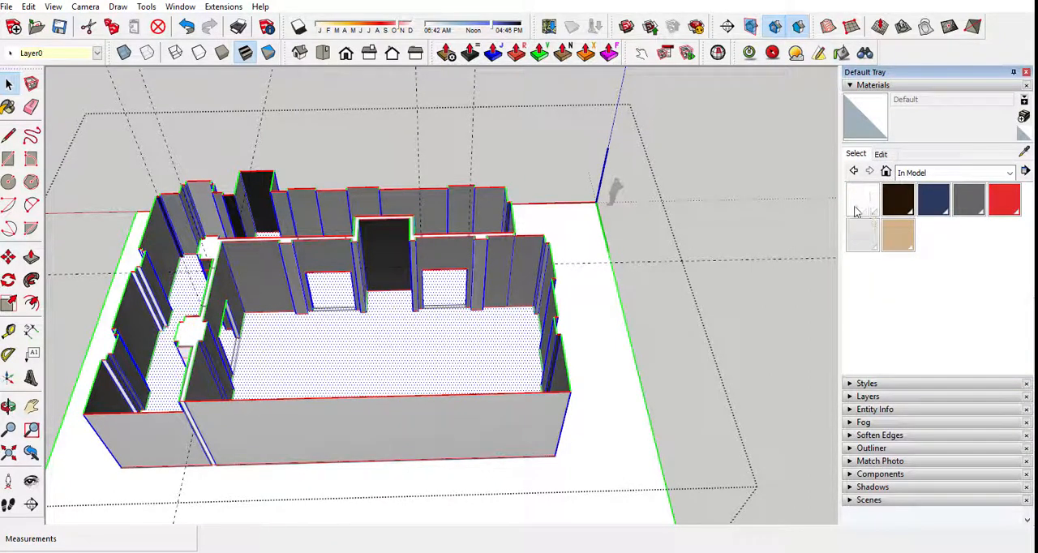
click(867, 201)
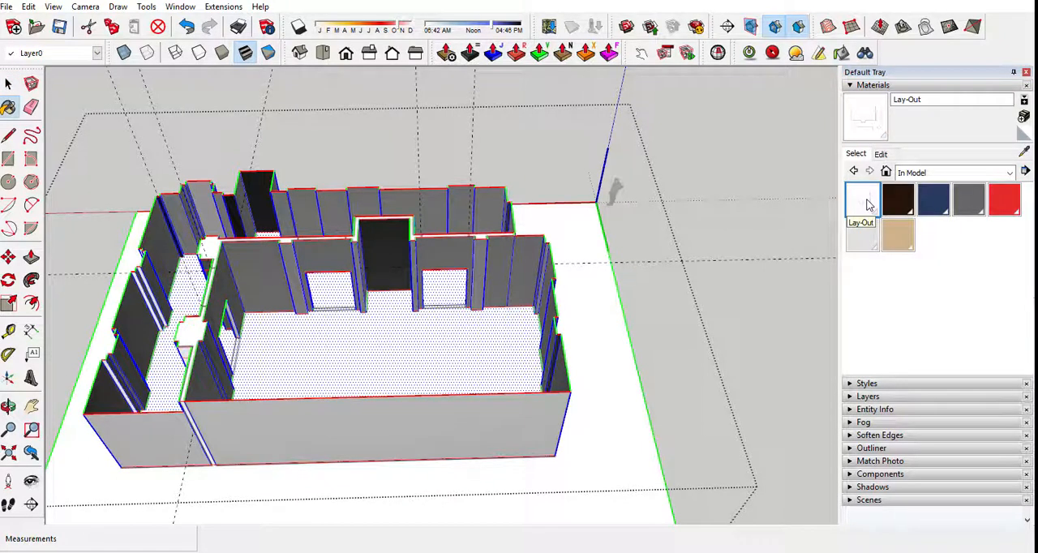
right_click(866, 204)
click(884, 208)
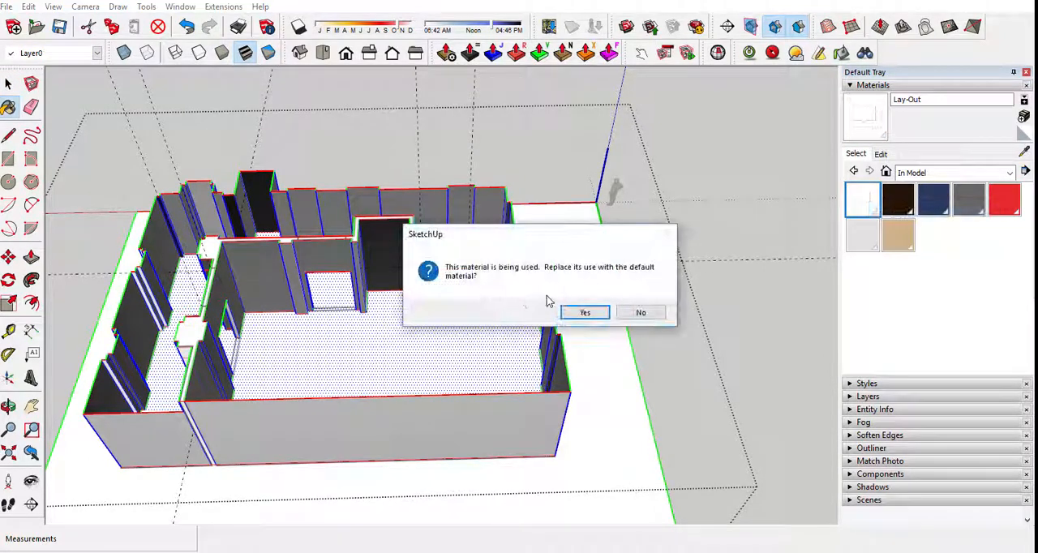
click(587, 313)
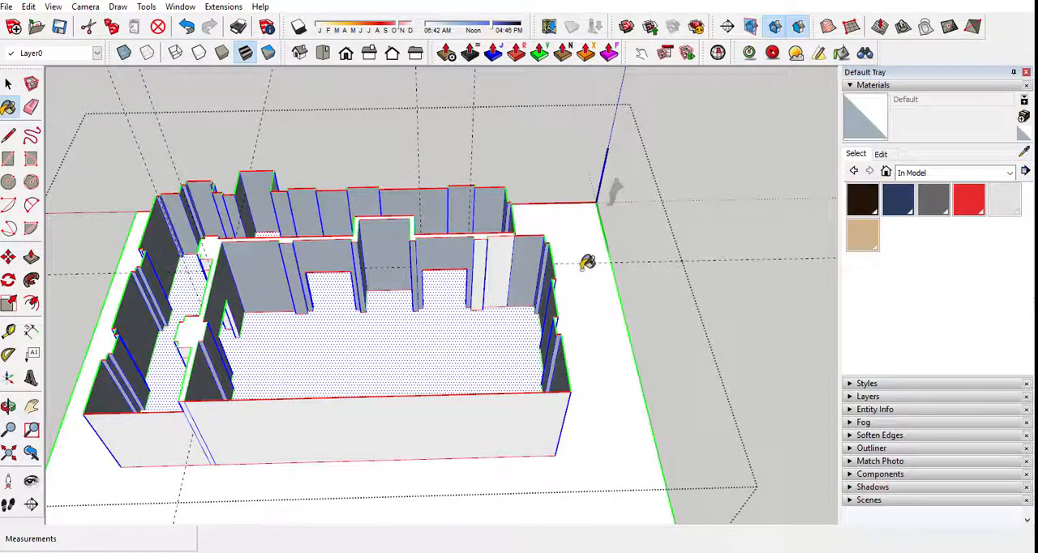
Reverse the dividing wall's face beside the room corner, and orient all connected faces to match it.
middle_drag(587, 261, 212, 230)
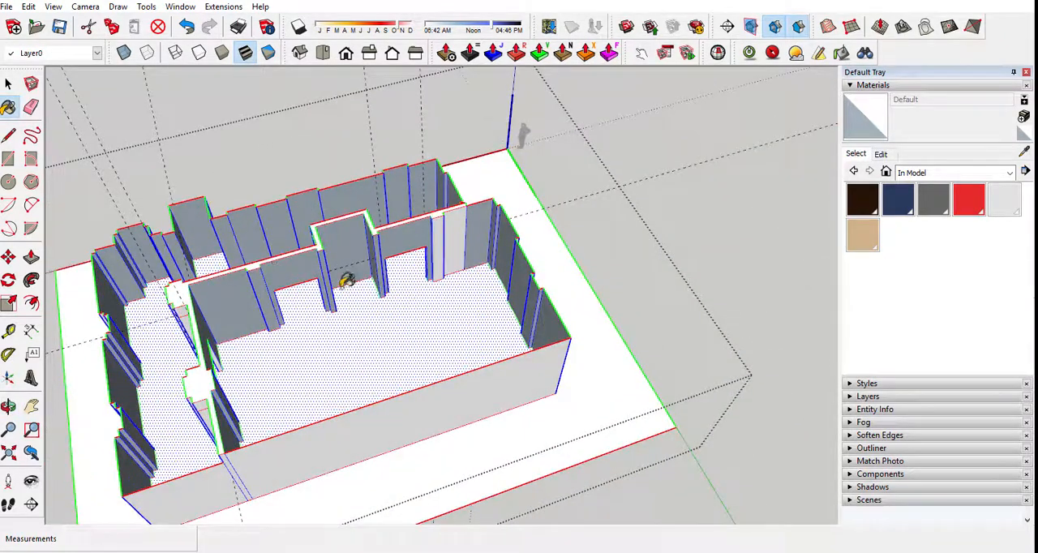
middle_drag(347, 280, 187, 209)
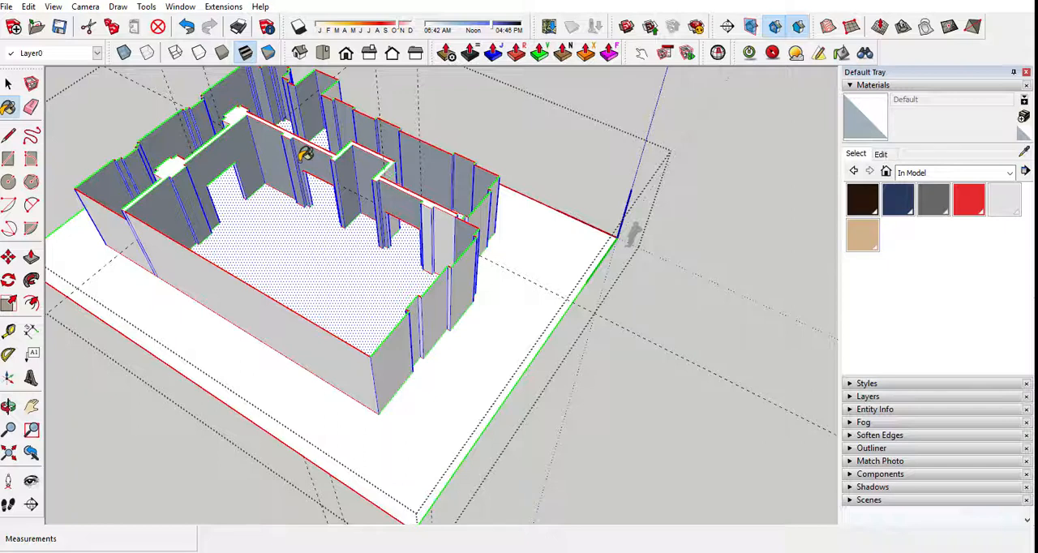
middle_drag(232, 166, 619, 215)
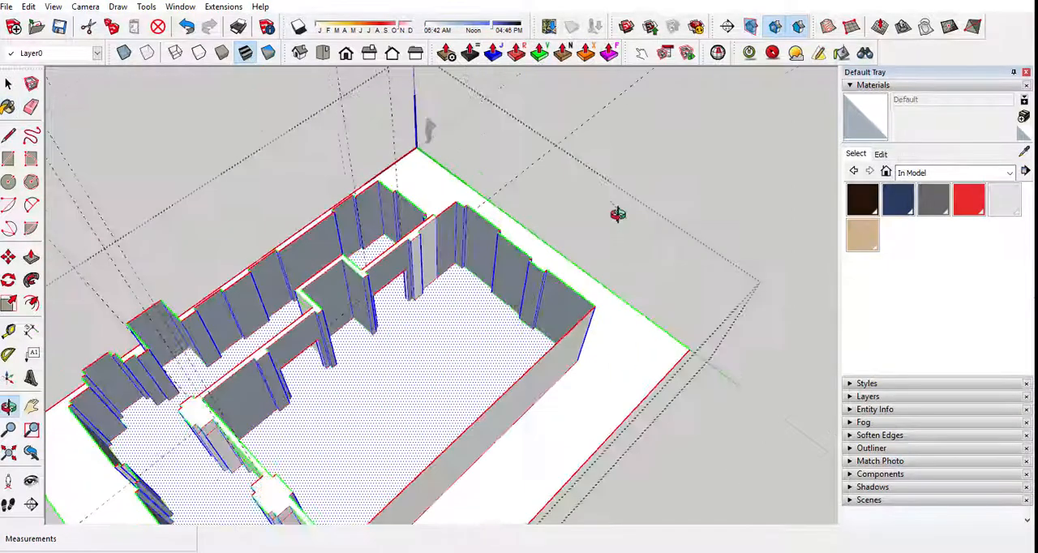
scroll(410, 266, up, 3)
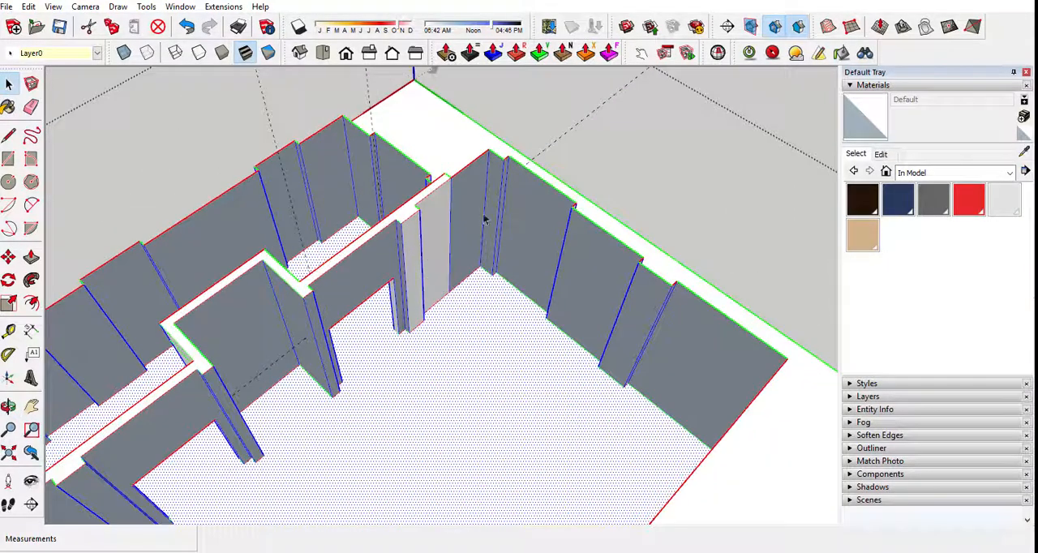
click(484, 216)
right_click(479, 221)
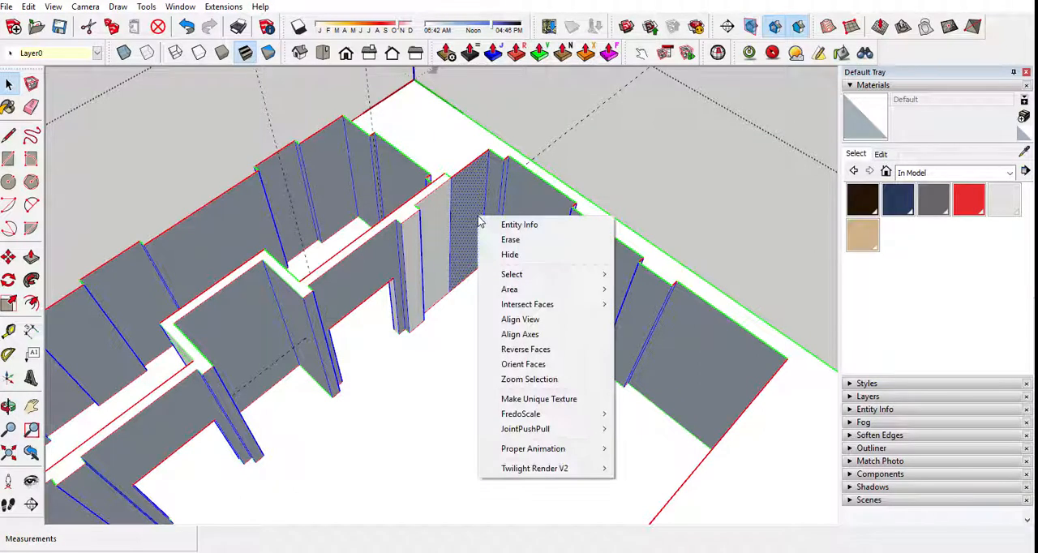
click(520, 349)
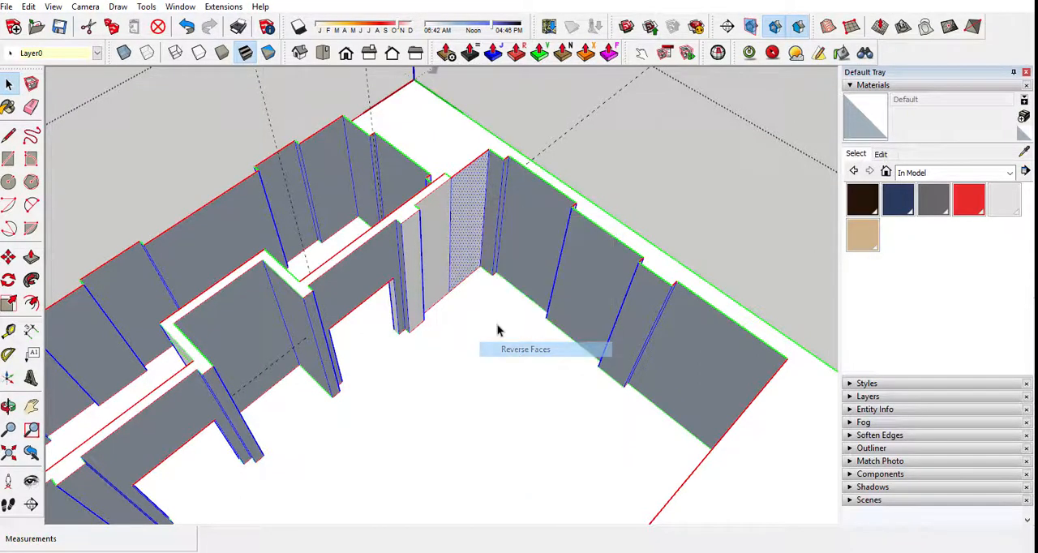
right_click(476, 220)
click(545, 364)
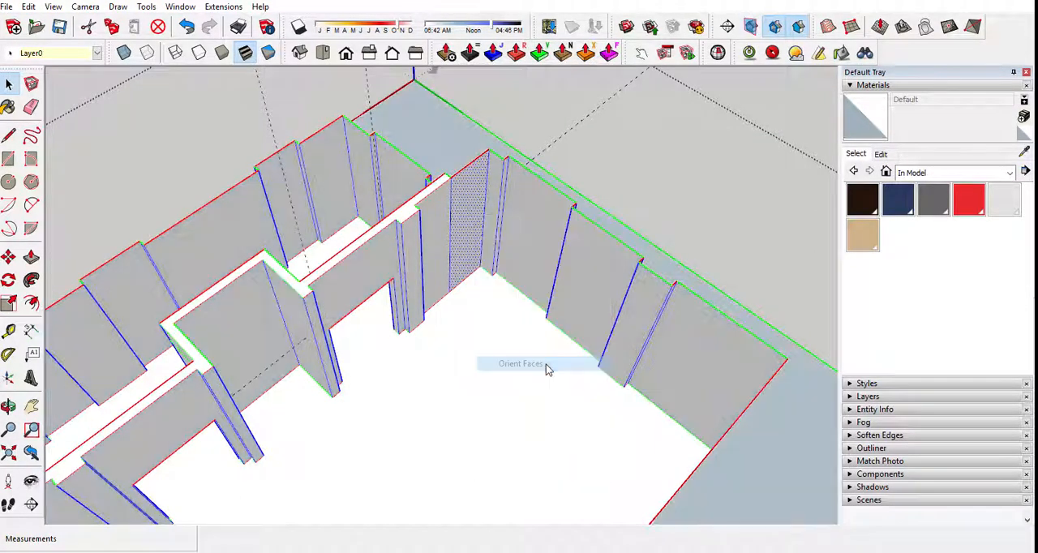
Delete the floor plan's leftover ground face surrounding the outside of the walls.
scroll(543, 366, down, 2)
middle_drag(542, 367, 536, 435)
click(444, 481)
key(Delete)
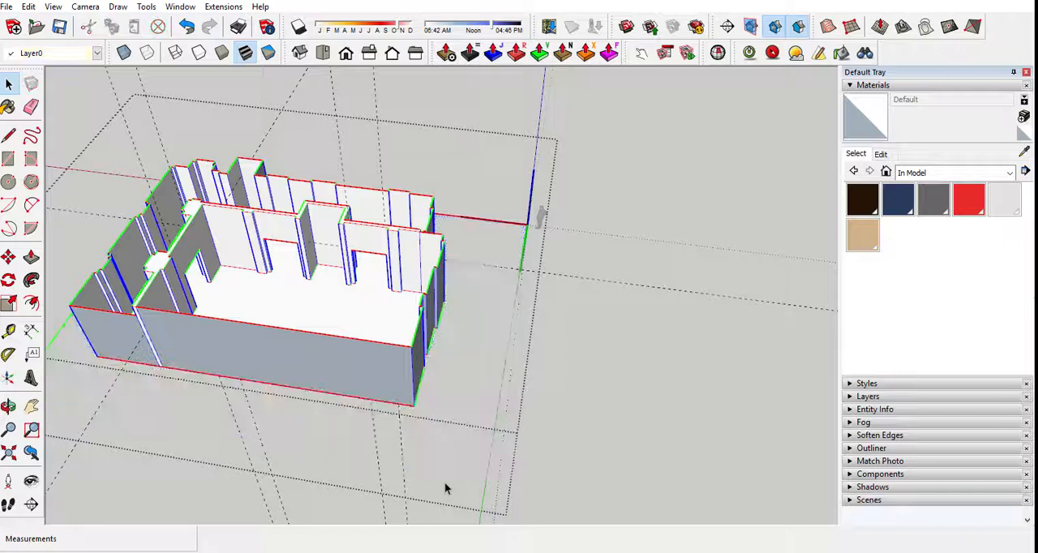
Push/Pull the narrow end face of the dividing wall 3' 9" outward to line up with the adjacent outer wall.
middle_drag(176, 210, 510, 180)
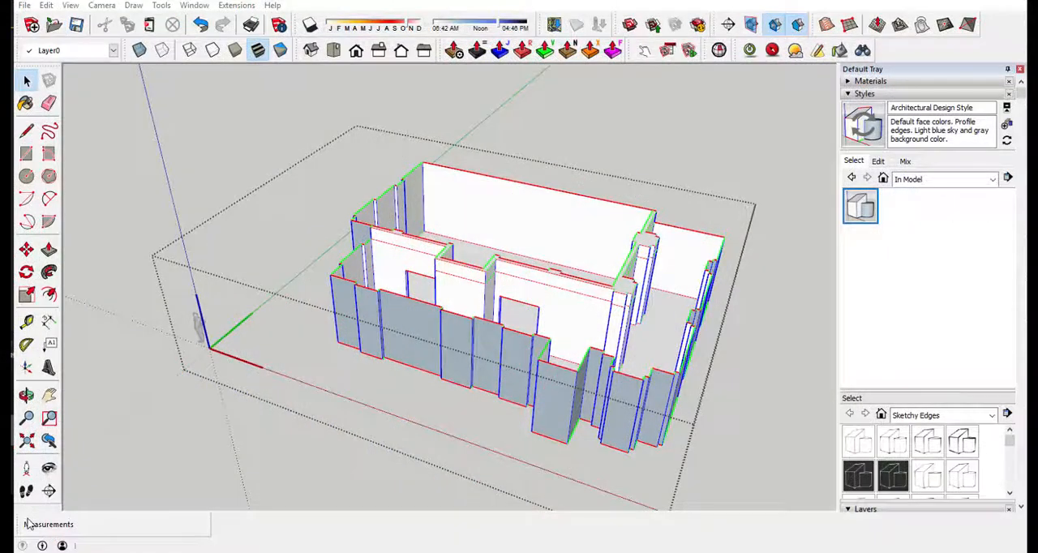
middle_drag(389, 465, 206, 410)
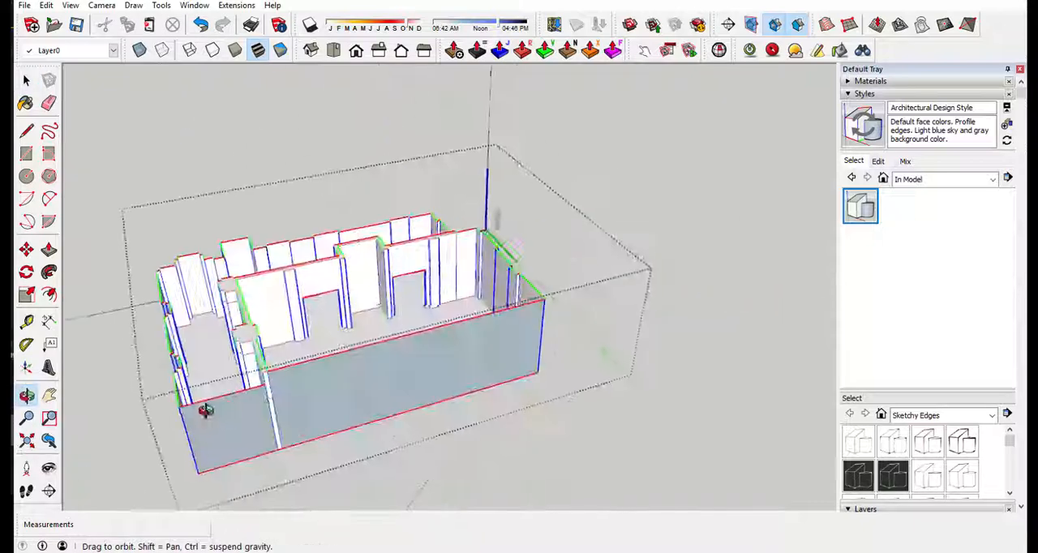
scroll(451, 298, up, 5)
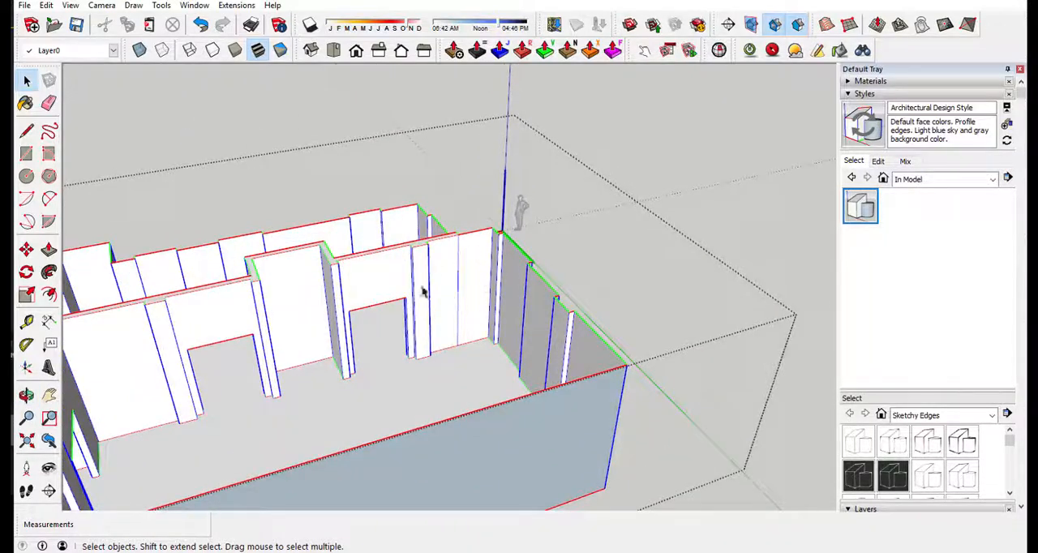
scroll(476, 271, up, 2)
middle_drag(467, 260, 369, 148)
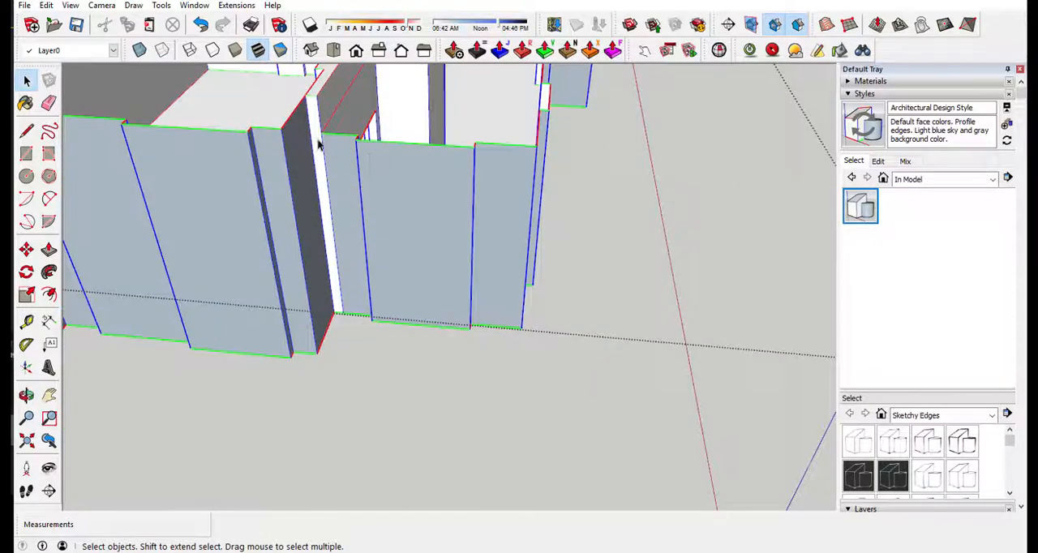
key(p)
drag(317, 144, 294, 184)
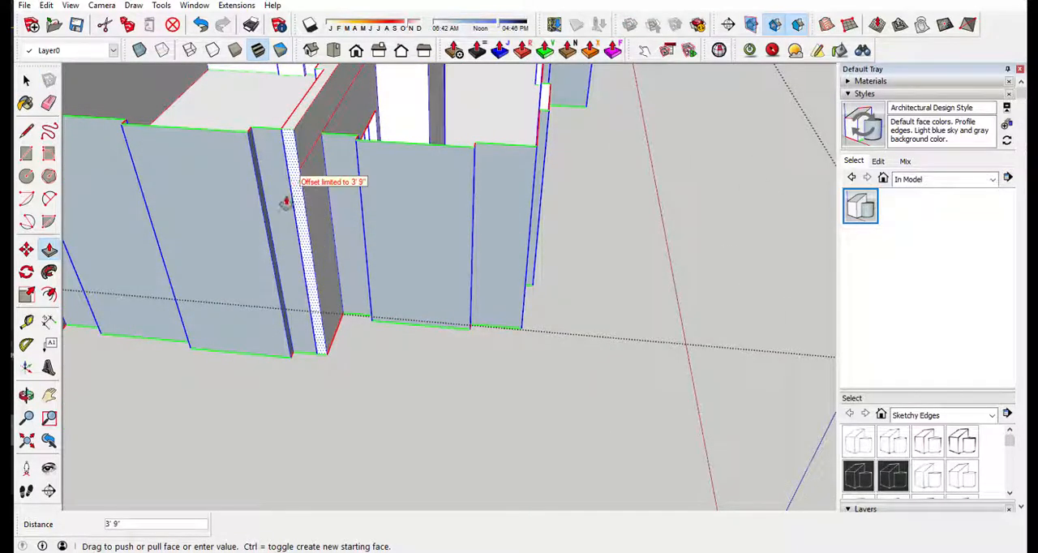
Set the edge color of the Architectural Design Style to All same.
middle_drag(286, 201, 883, 239)
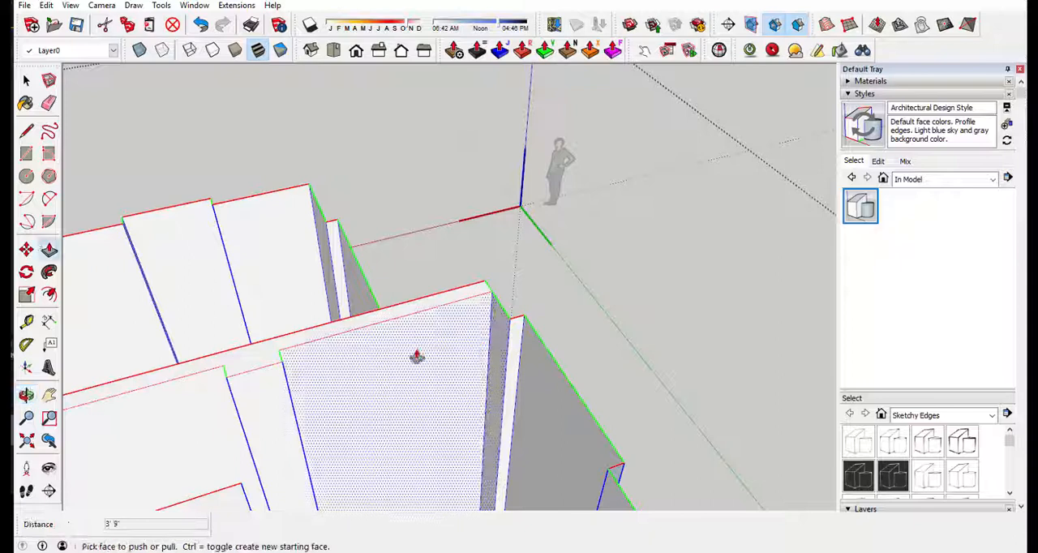
middle_drag(459, 389, 712, 230)
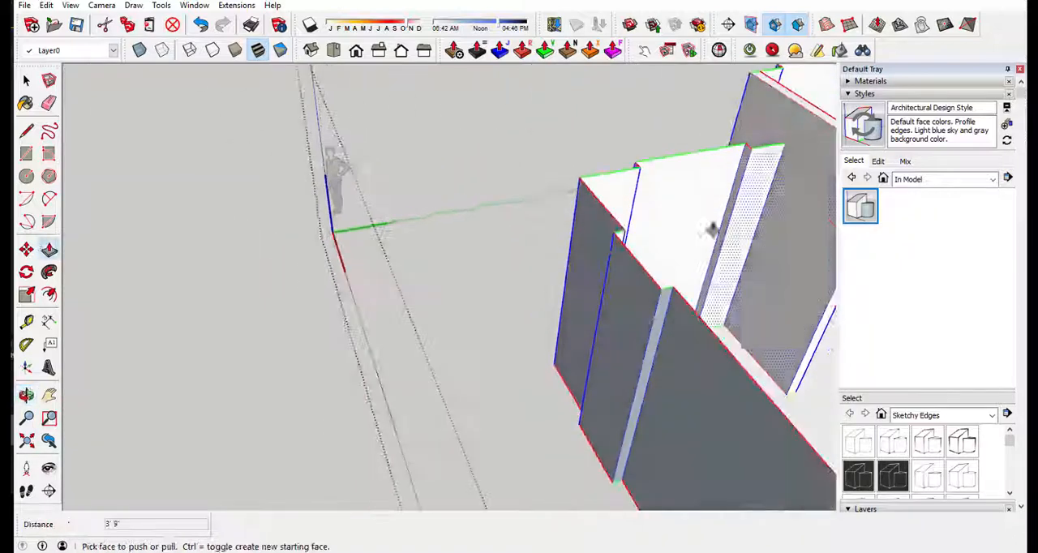
scroll(301, 230, down, 2)
scroll(387, 204, down, 2)
middle_drag(387, 203, 66, 204)
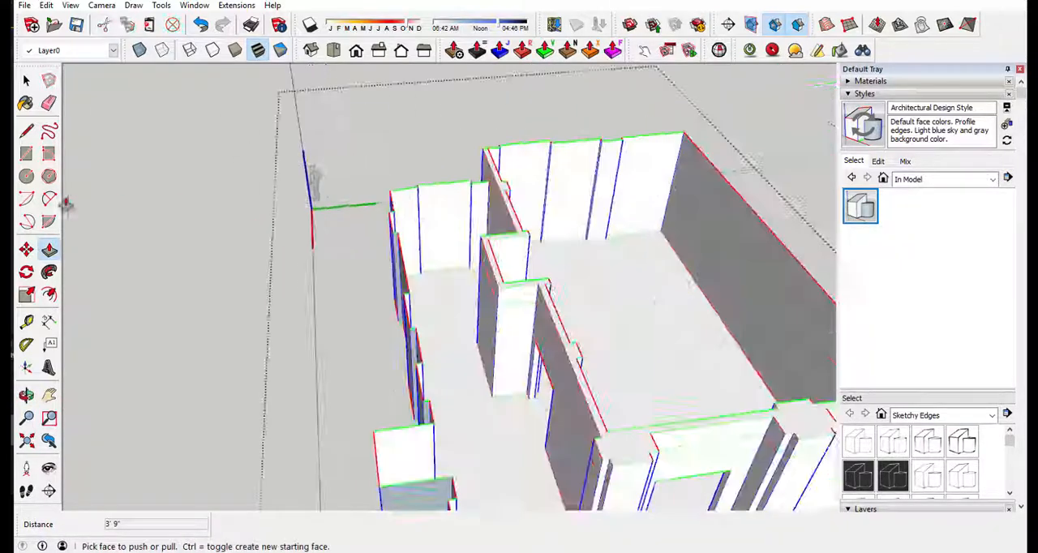
middle_drag(339, 244, 739, 388)
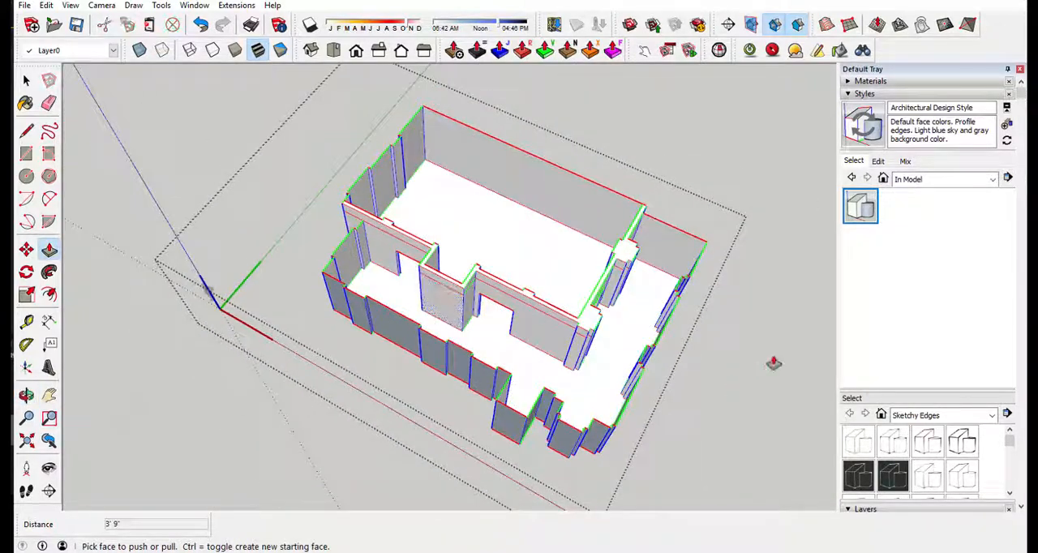
click(878, 162)
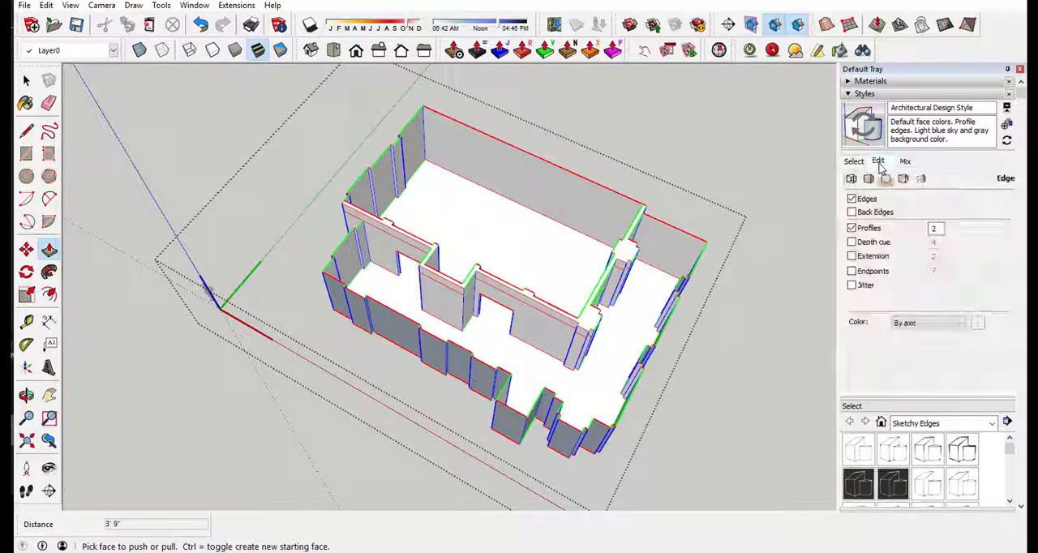
click(930, 325)
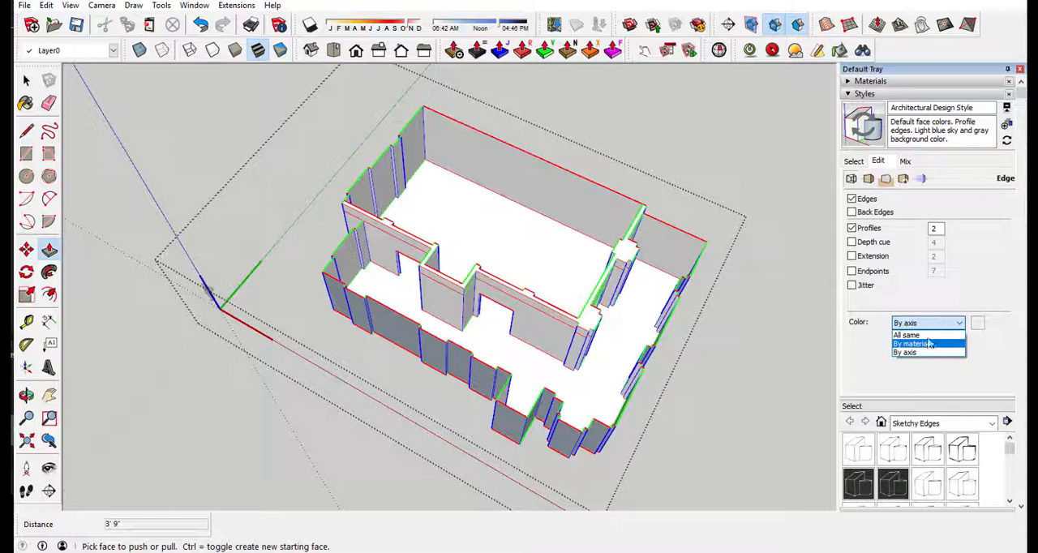
click(930, 335)
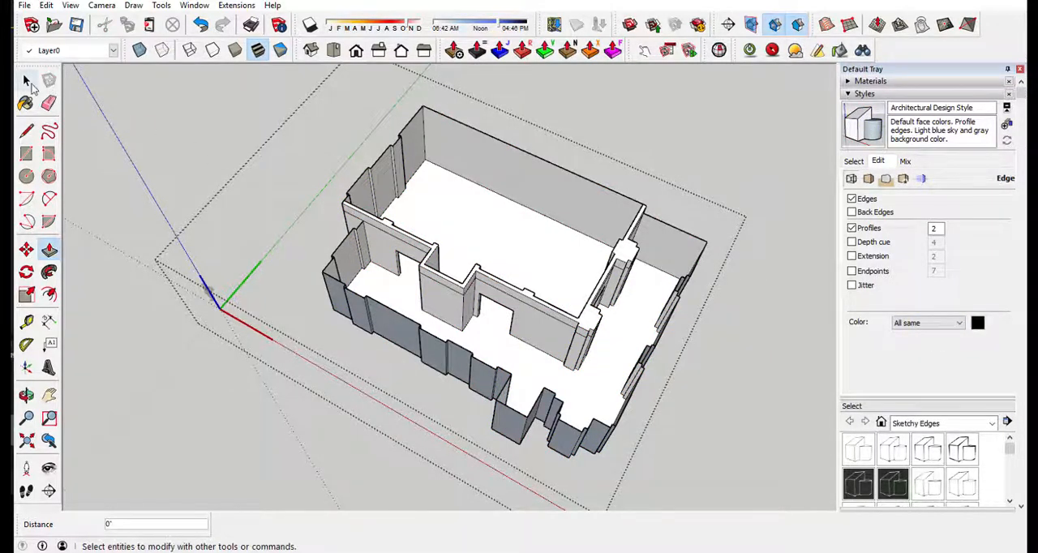
click(27, 81)
middle_drag(121, 203, 172, 202)
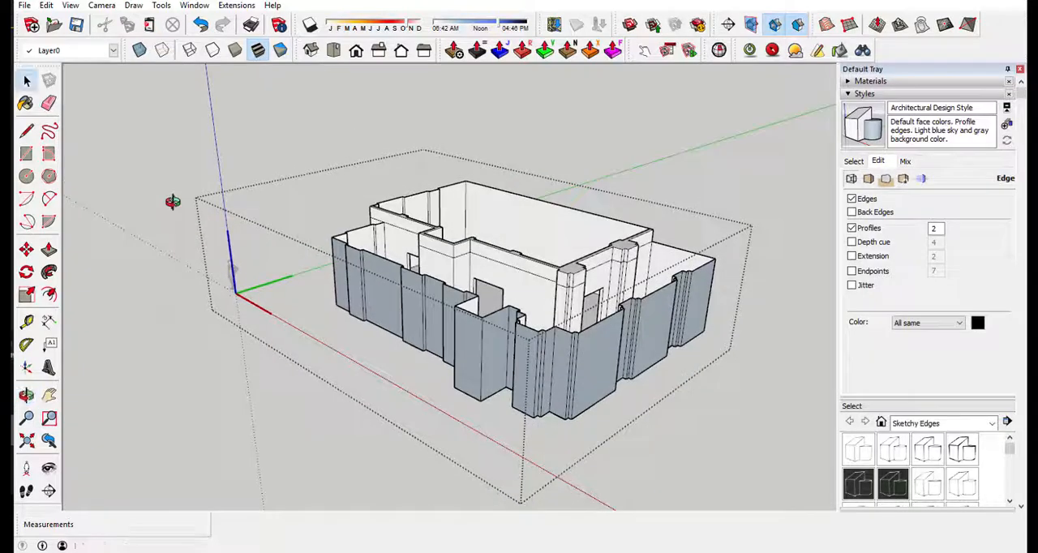